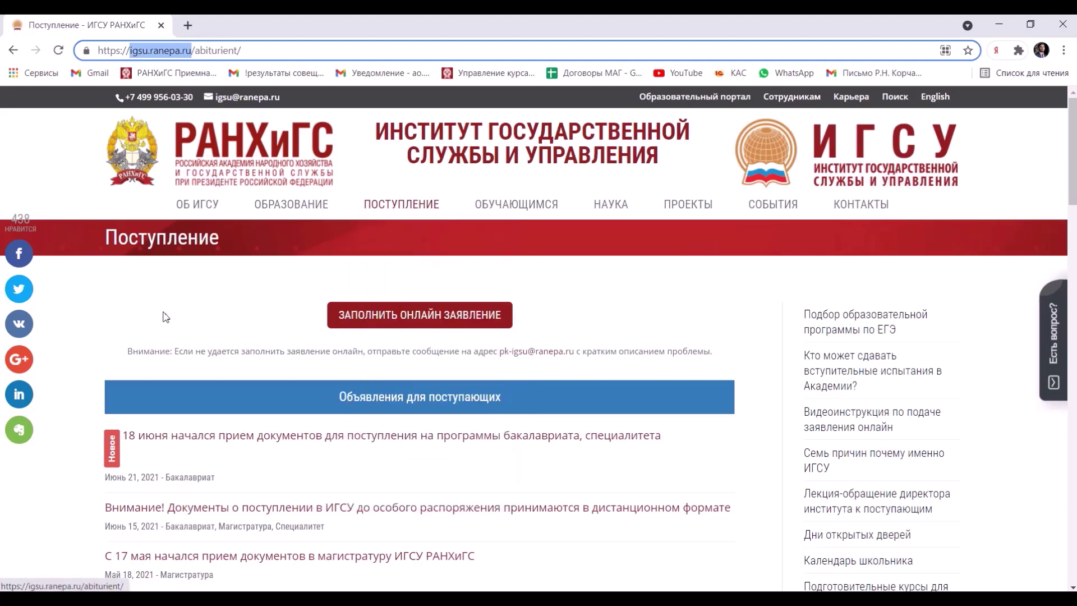
# - Open the applicant account via 'ЗАПОЛНИТЬ ОНЛАЙН ЗАЯВЛЕНИЕ' and follow 'Восстановить или изменить пароль'
pyautogui.click(435, 324)
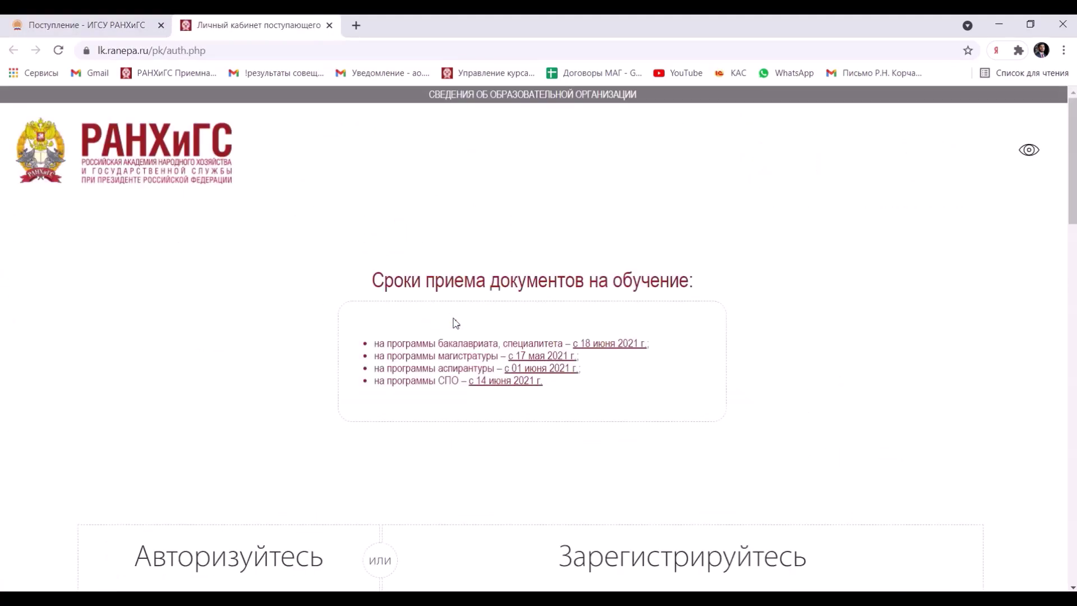
pyautogui.scroll(-4, 452, 320)
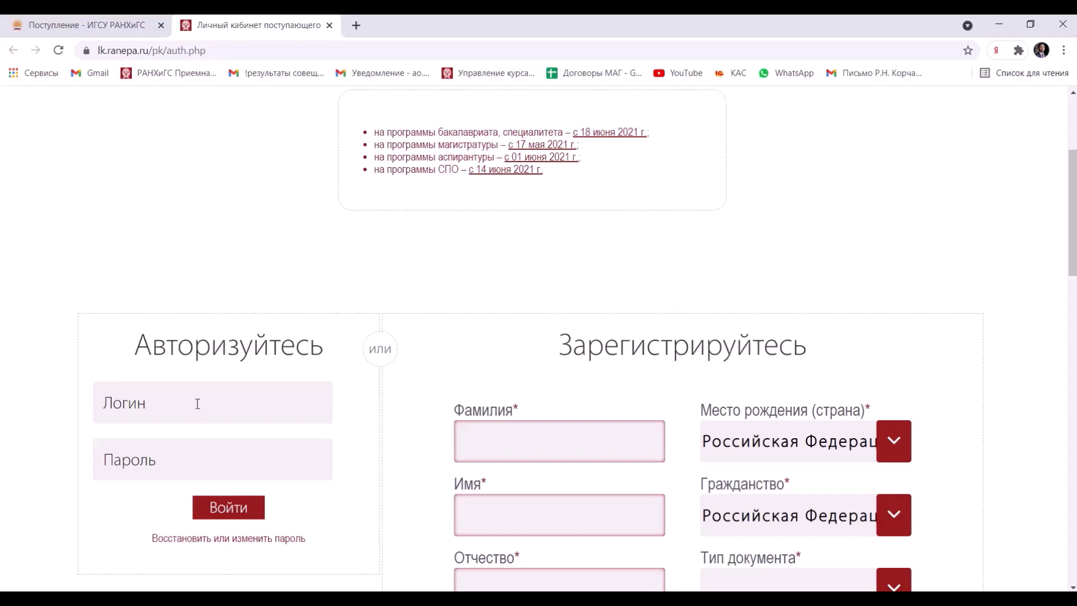
pyautogui.click(219, 539)
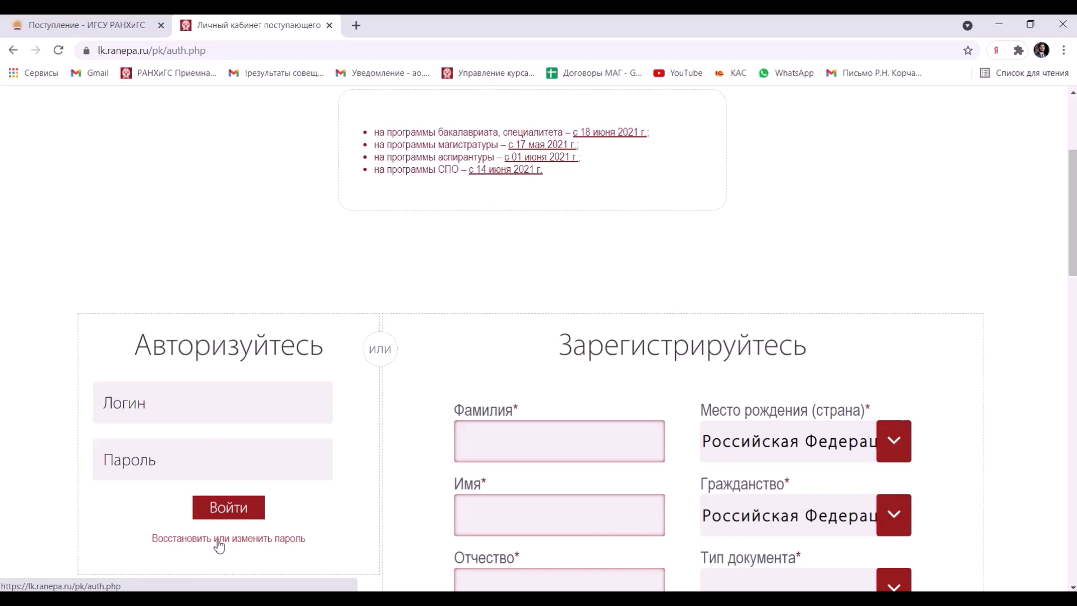
# - Expand 'Восстановление/изменение по паспортным данным' on the password page, then return to registration
pyautogui.click(219, 540)
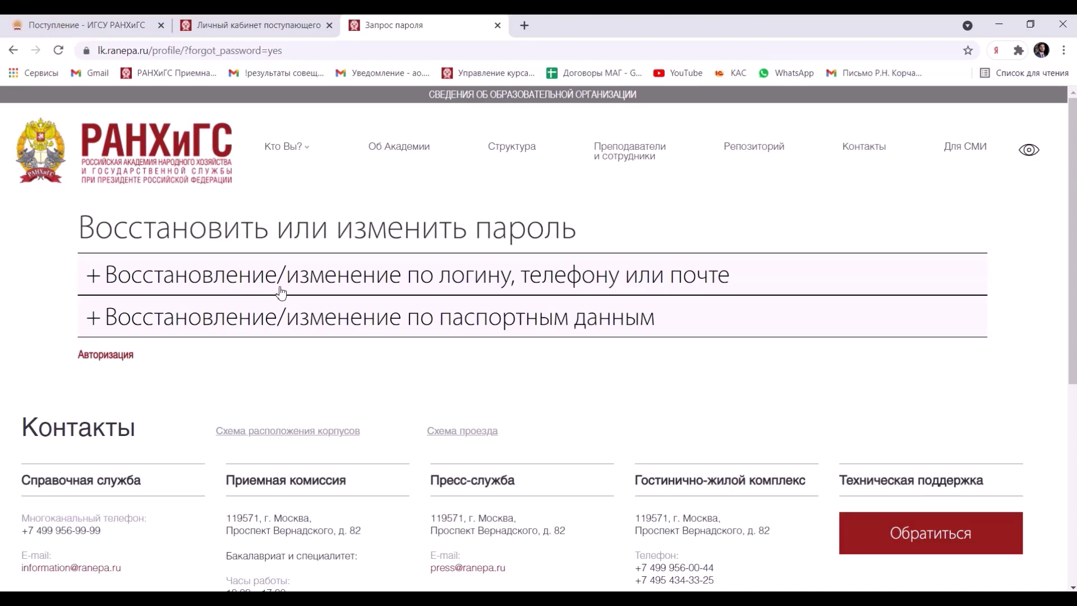
pyautogui.click(103, 325)
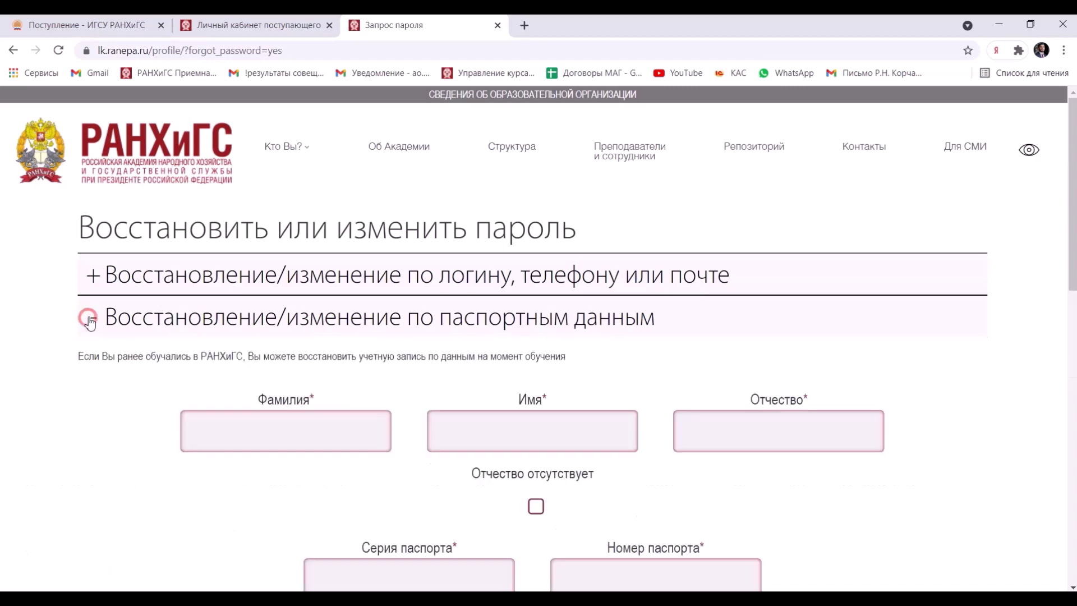
pyautogui.scroll(-4, 480, 358)
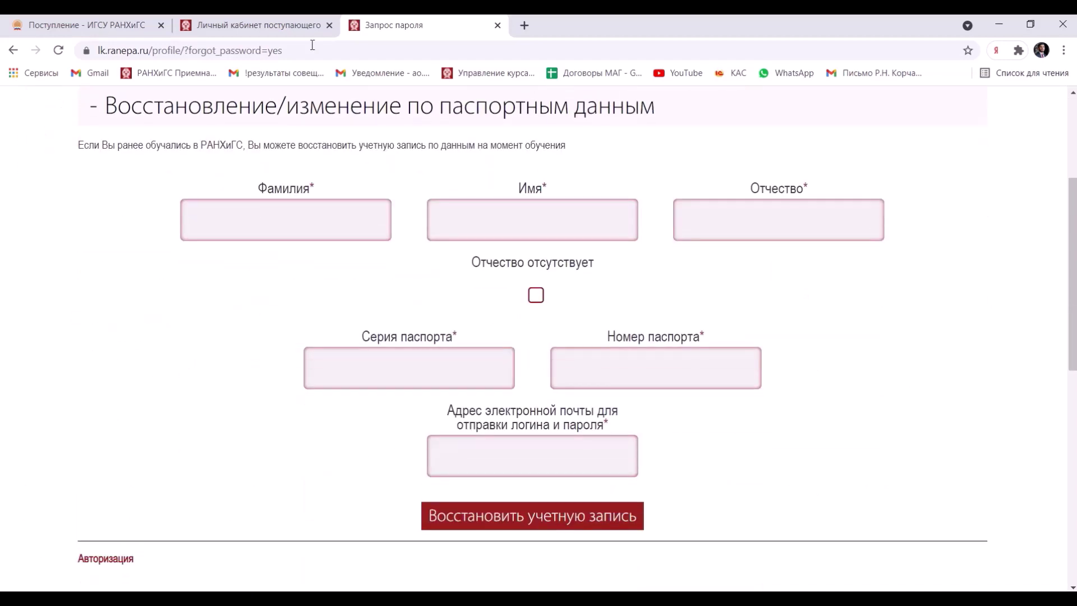
pyautogui.click(291, 25)
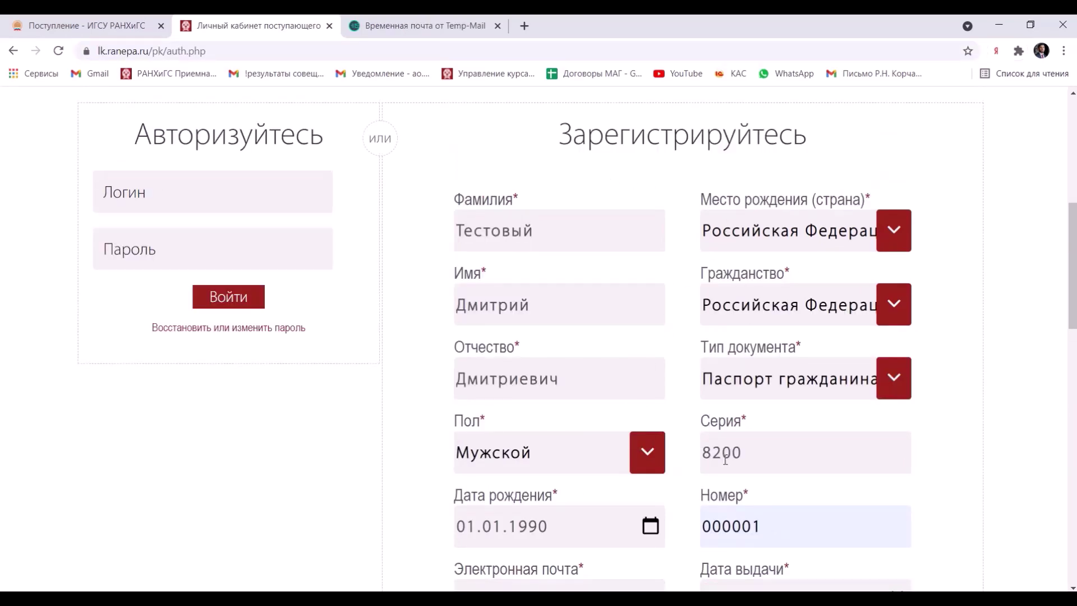
# - Append 'ГОР. МОСКВЕ ПО' to the 'Кем выдан' field and select the birthplace value
pyautogui.scroll(-6, 769, 325)
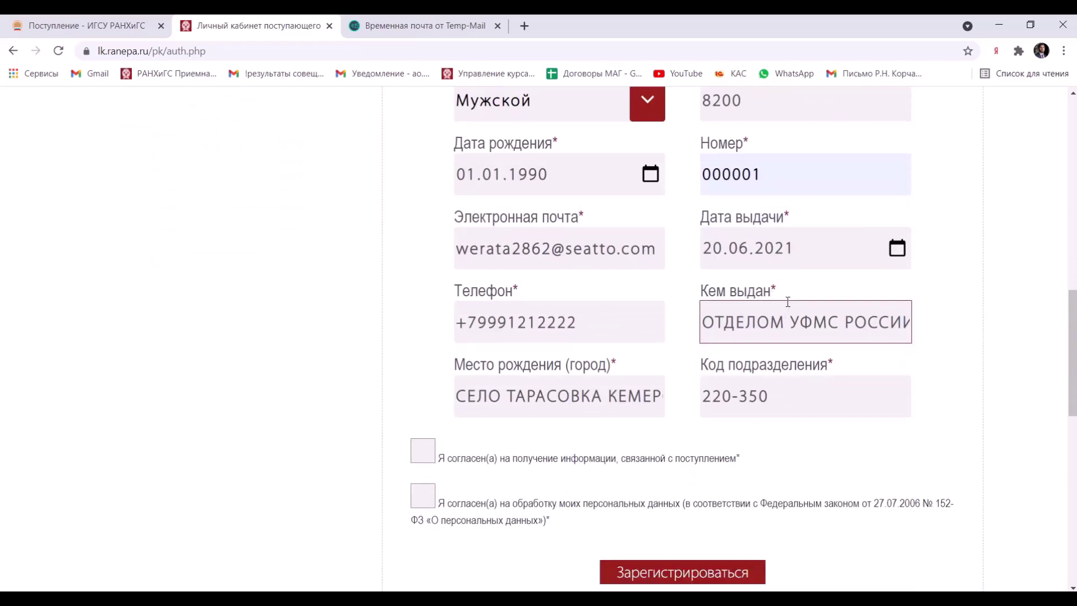
pyautogui.click(754, 324)
pyautogui.press('End')
pyautogui.write('ГОР')
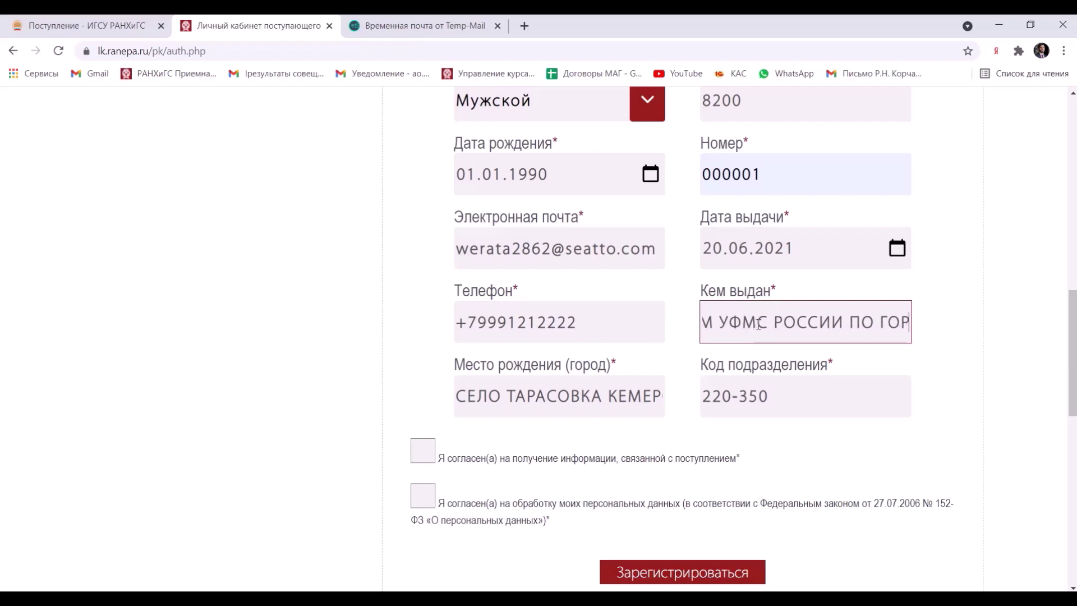
pyautogui.write('. МОСКВЕ ПО')
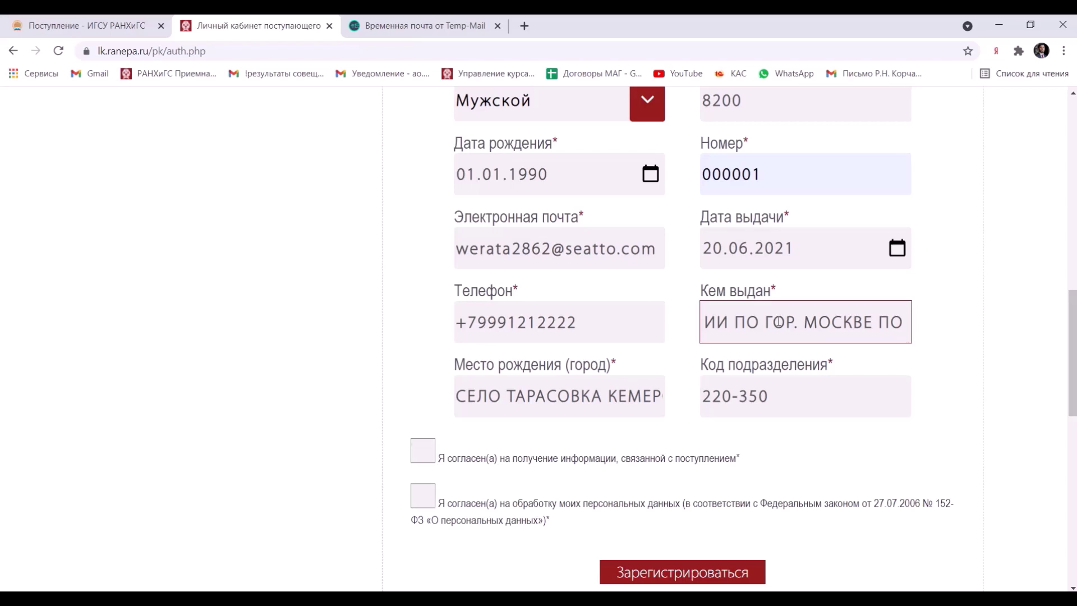
pyautogui.moveTo(766, 324); pyautogui.dragTo(801, 326)
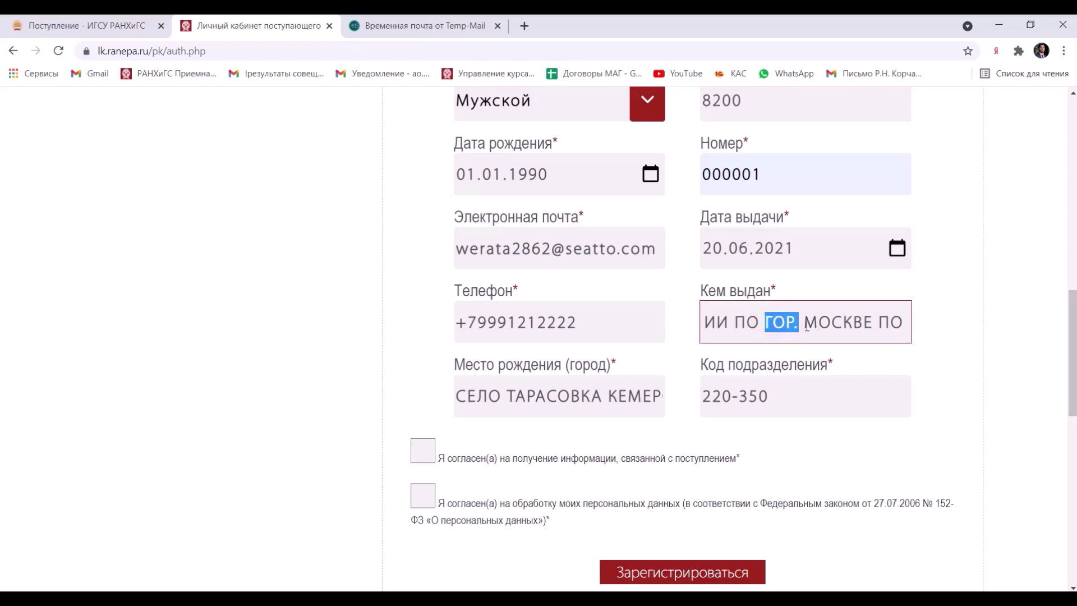
pyautogui.click(599, 404)
pyautogui.moveTo(457, 398); pyautogui.dragTo(785, 402)
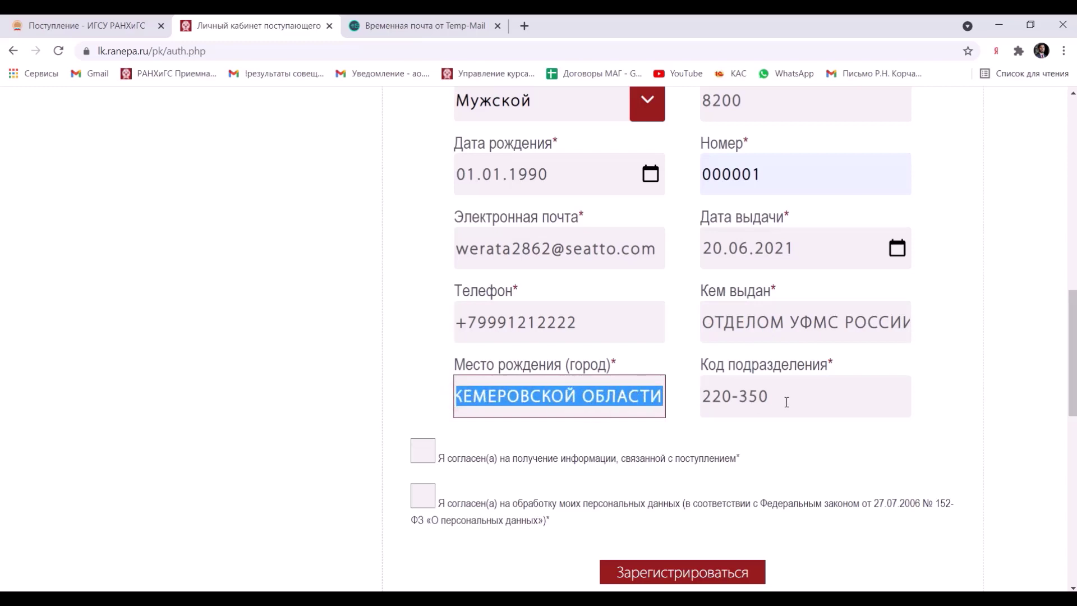
# - Accept the admission-information and personal-data consents and submit the registration
pyautogui.scroll(-1, 787, 403)
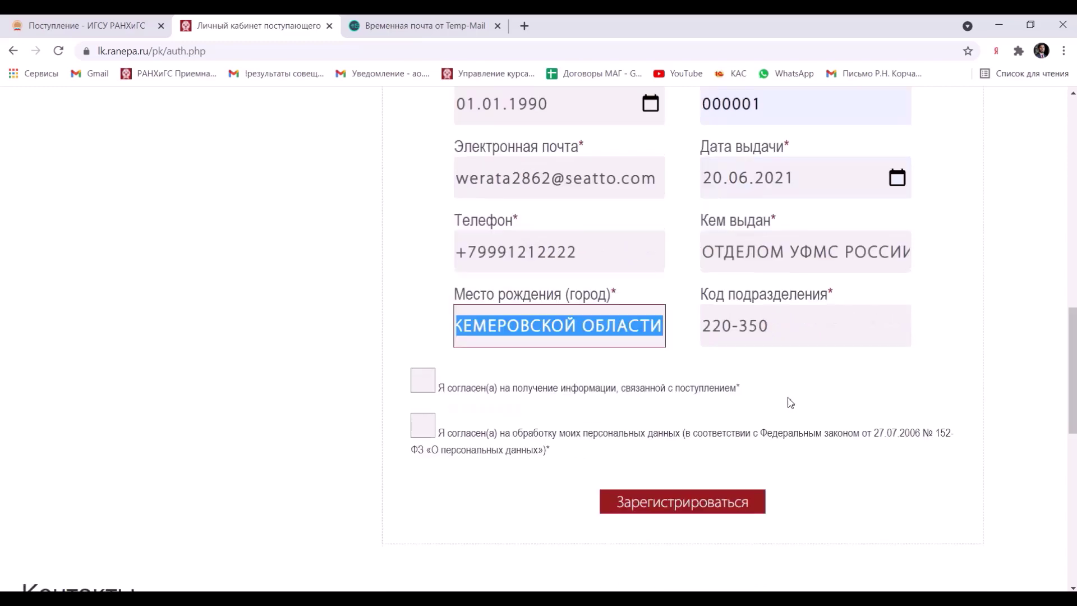
pyautogui.click(424, 394)
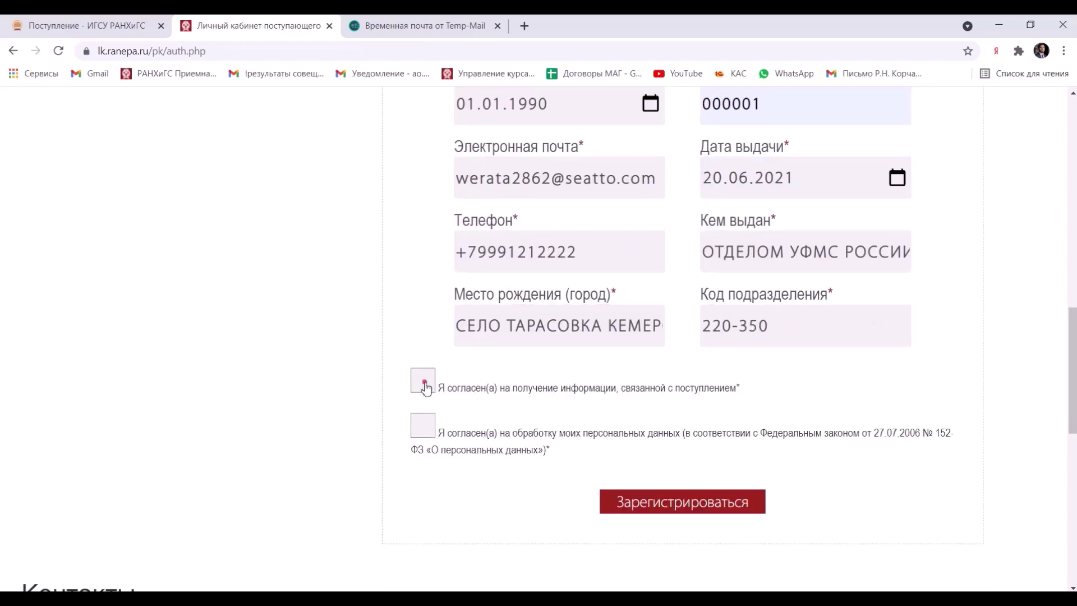
pyautogui.click(422, 428)
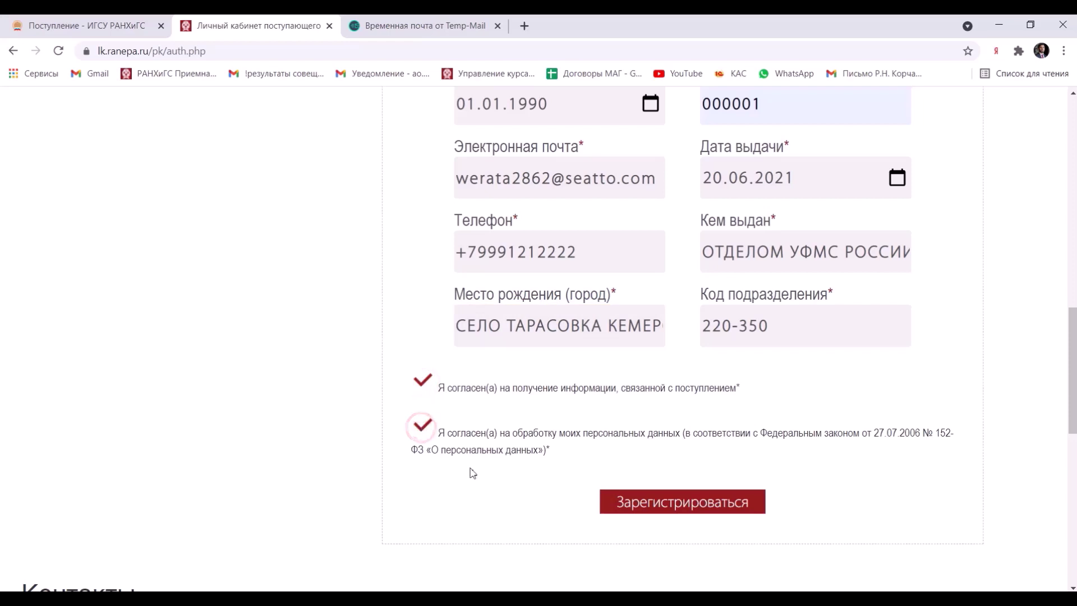
pyautogui.click(691, 505)
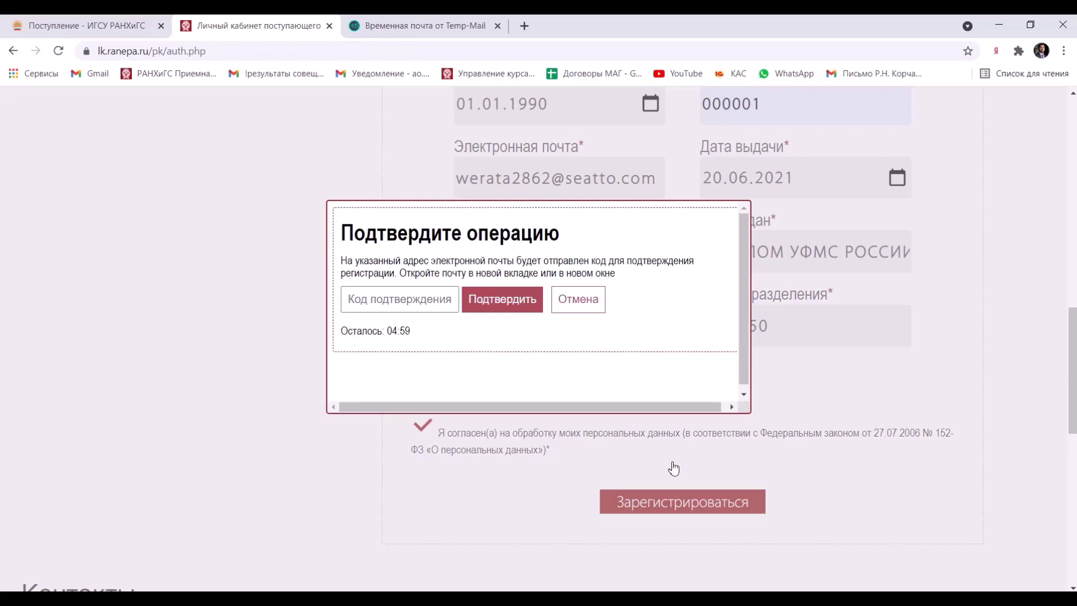
# - Paste the e-mailed confirmation code, confirm it, and dismiss the success message
pyautogui.click(423, 302)
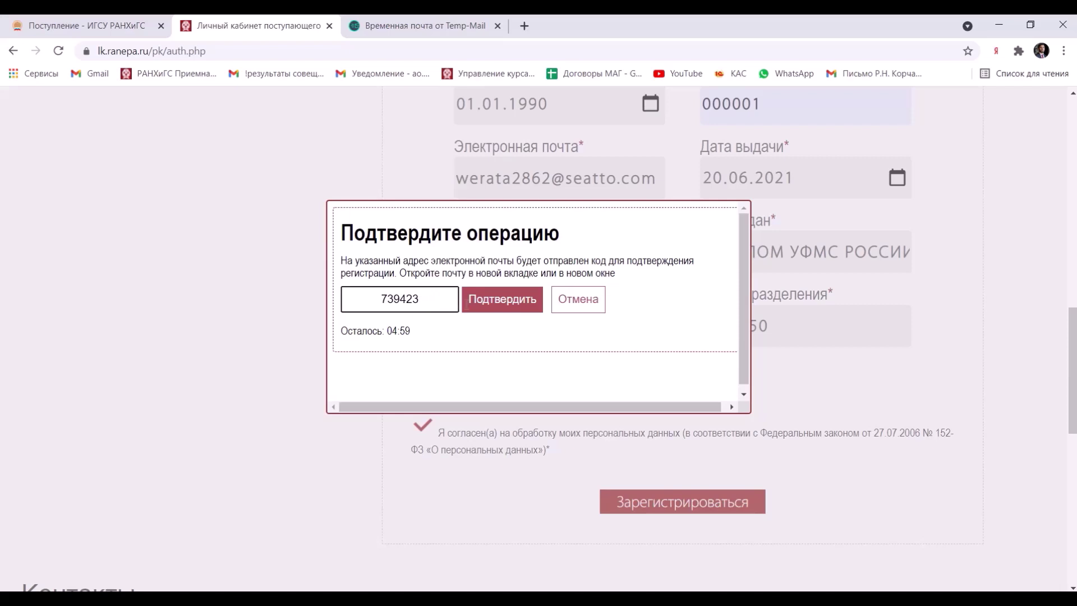
pyautogui.click(508, 302)
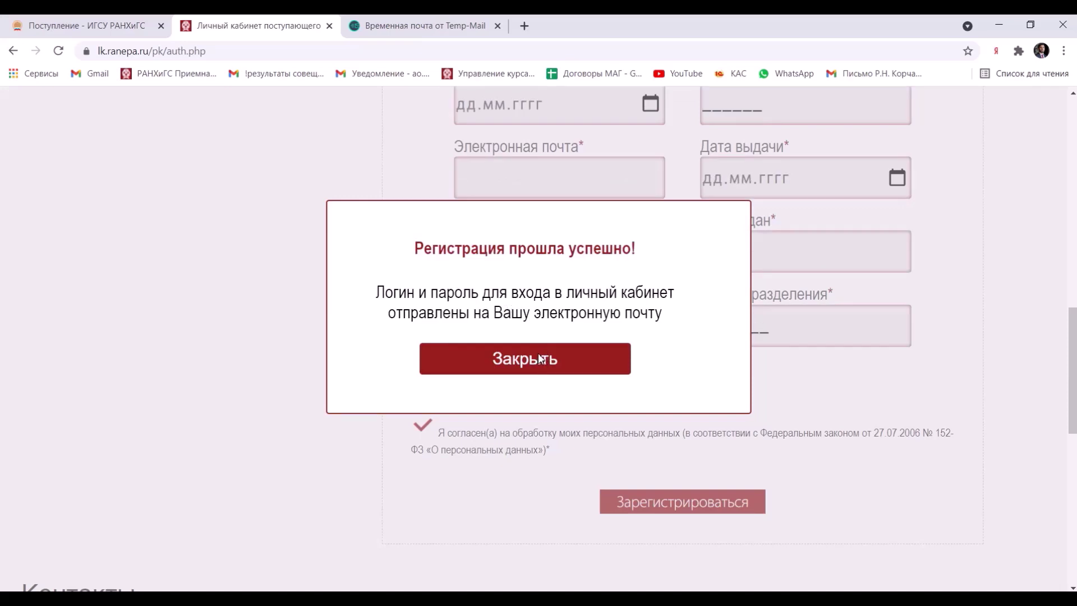
pyautogui.click(547, 362)
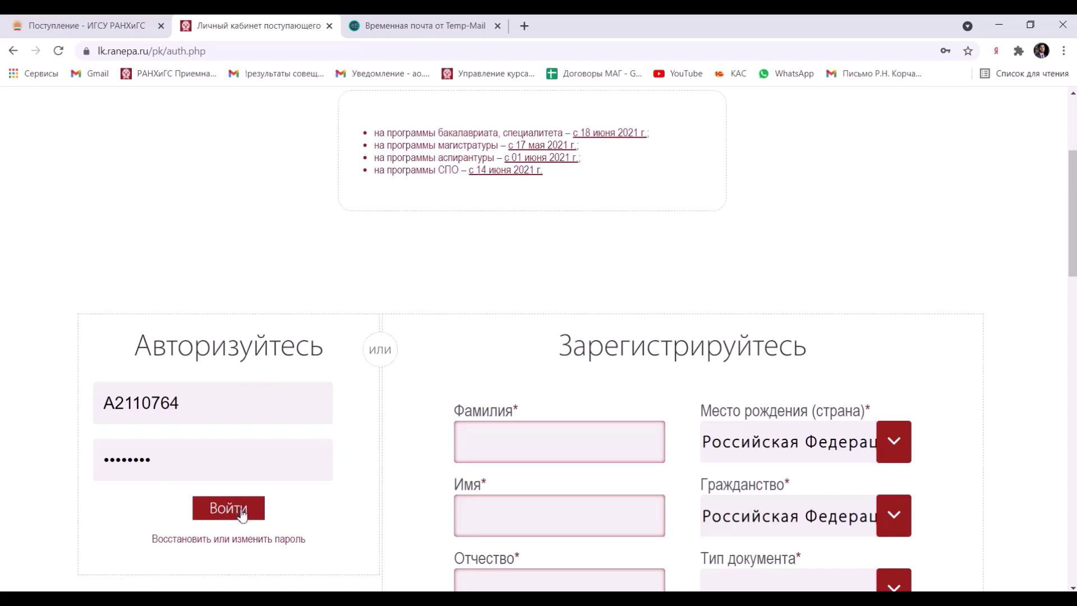
# - Sign in, open 'Заполнить анкету', and choose Магистратура instead of Бакалавриат/специалитет
pyautogui.click(242, 512)
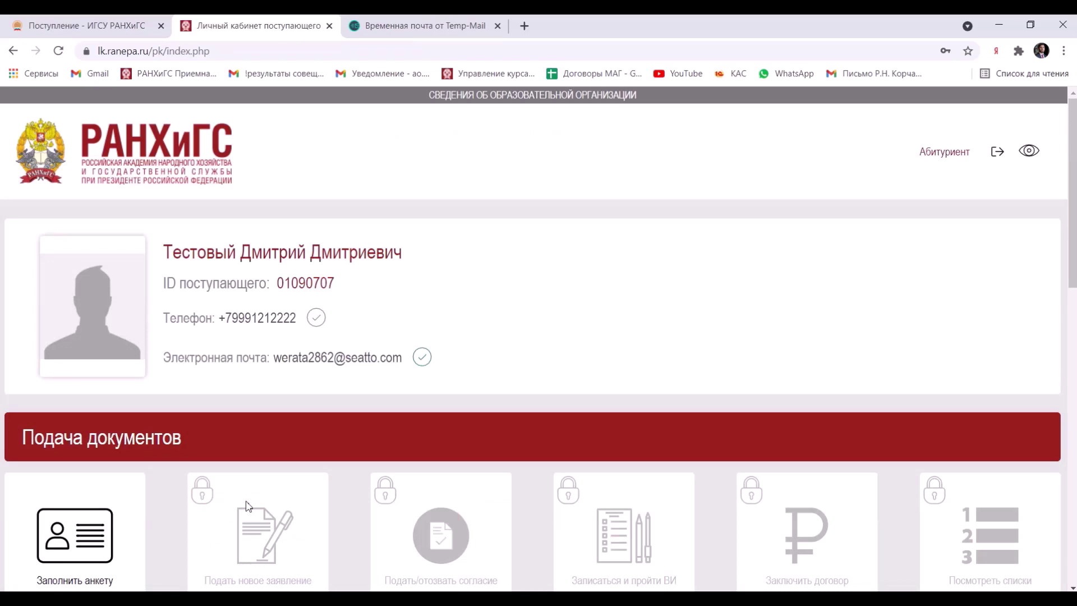
pyautogui.scroll(-1, 247, 506)
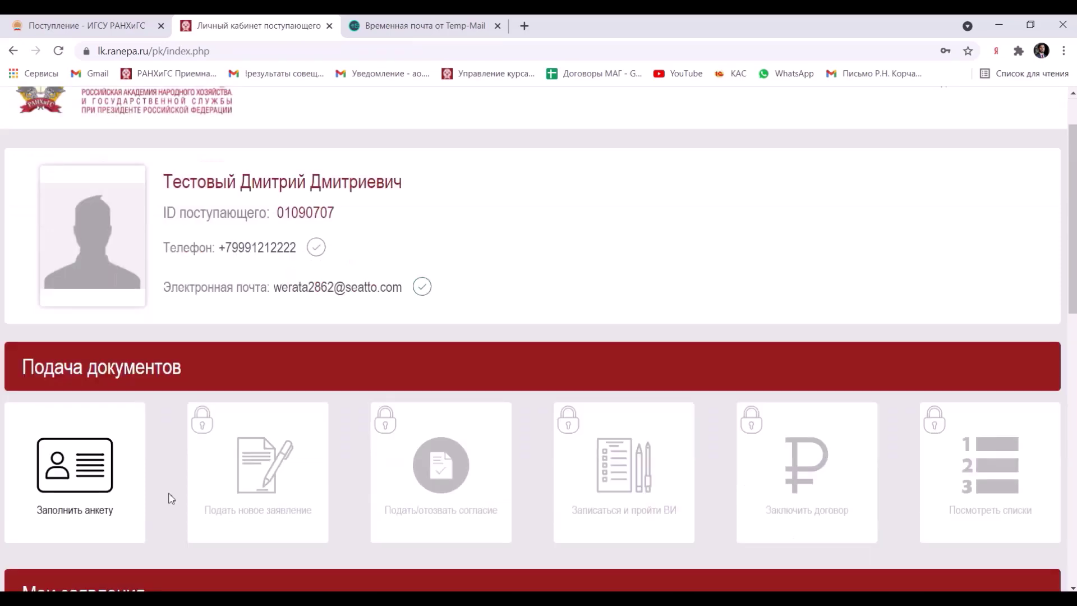
pyautogui.click(87, 473)
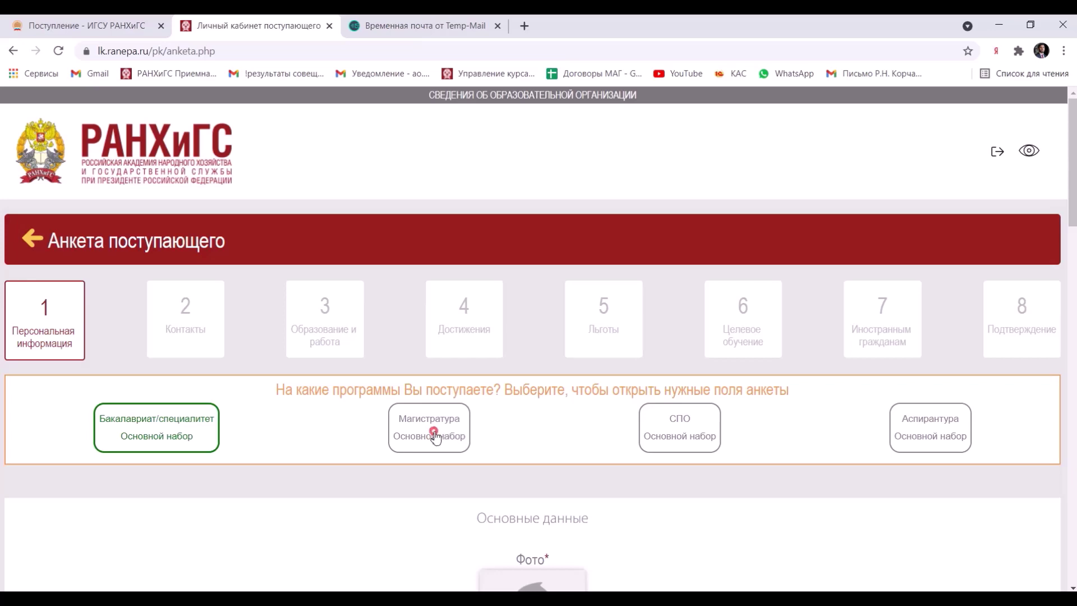
pyautogui.click(434, 438)
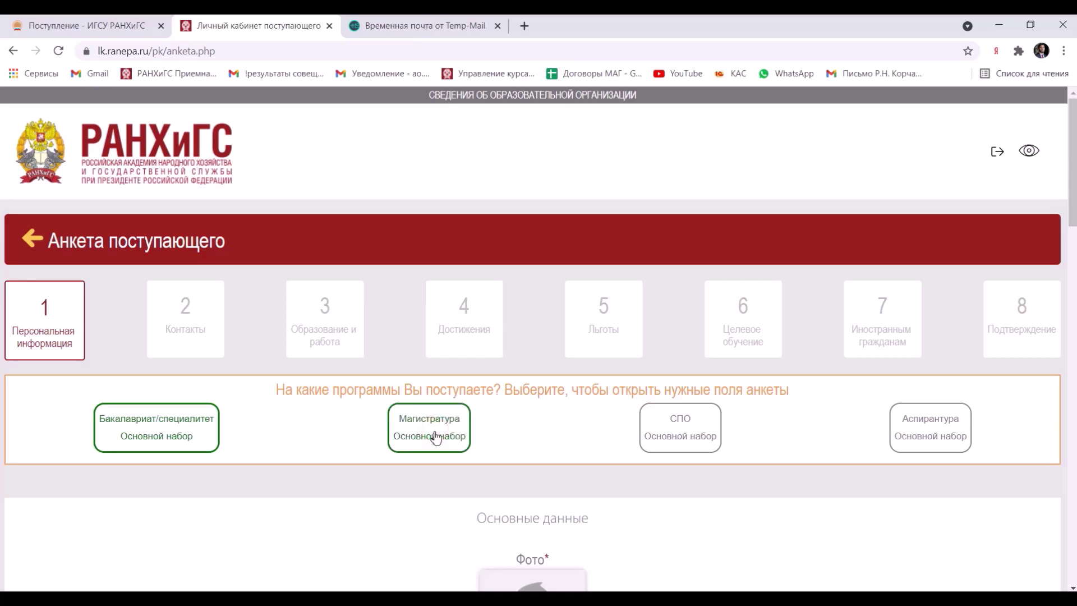
pyautogui.click(157, 437)
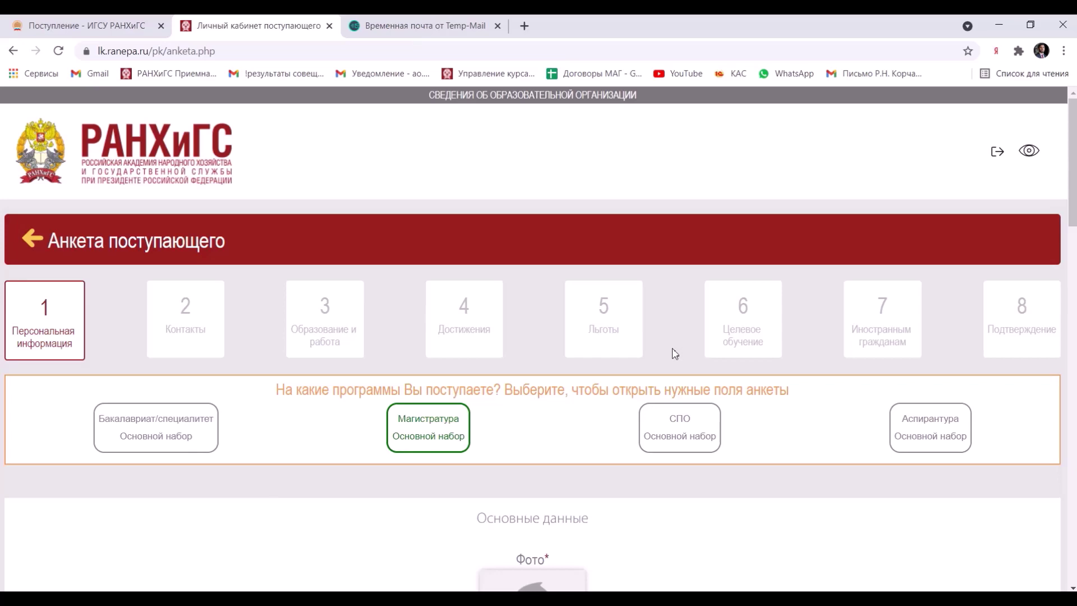
pyautogui.scroll(-3, 657, 376)
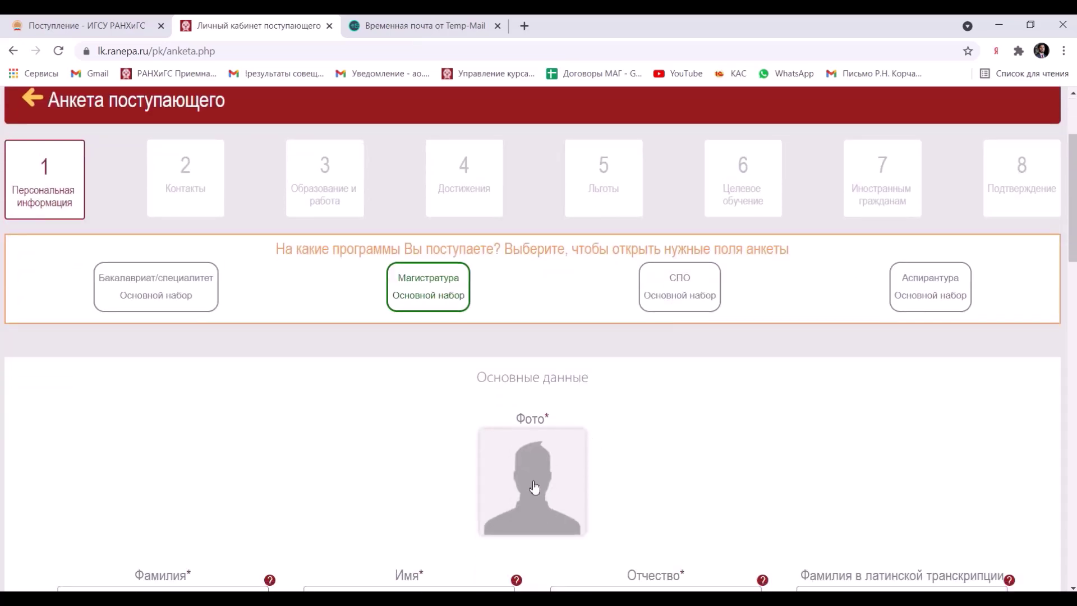
# - Upload the Картинка image as the Фото, crop it to the whole portrait and save
pyautogui.click(535, 484)
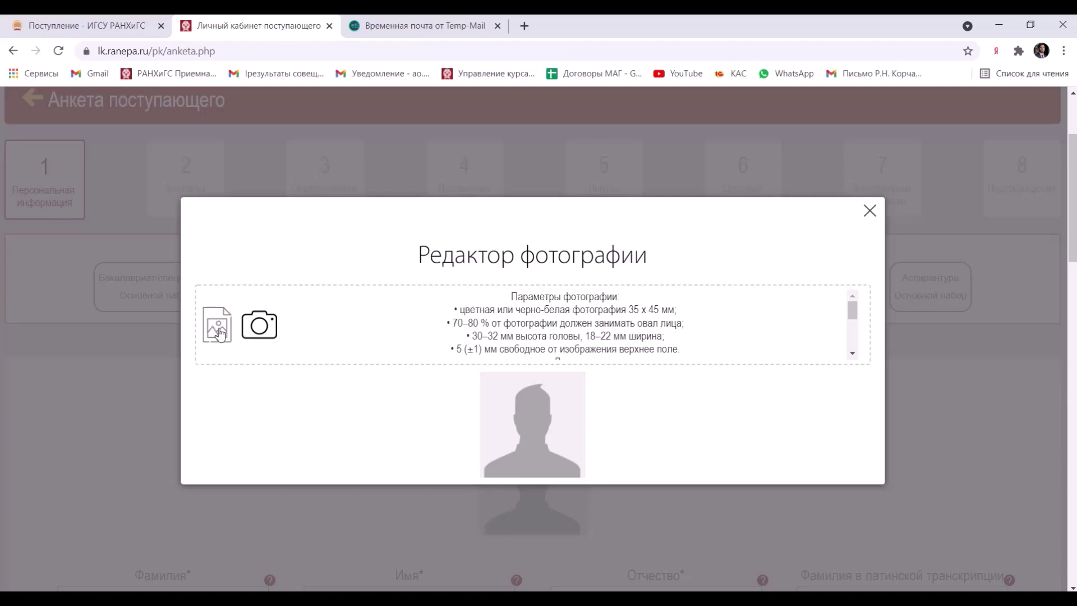
pyautogui.click(219, 333)
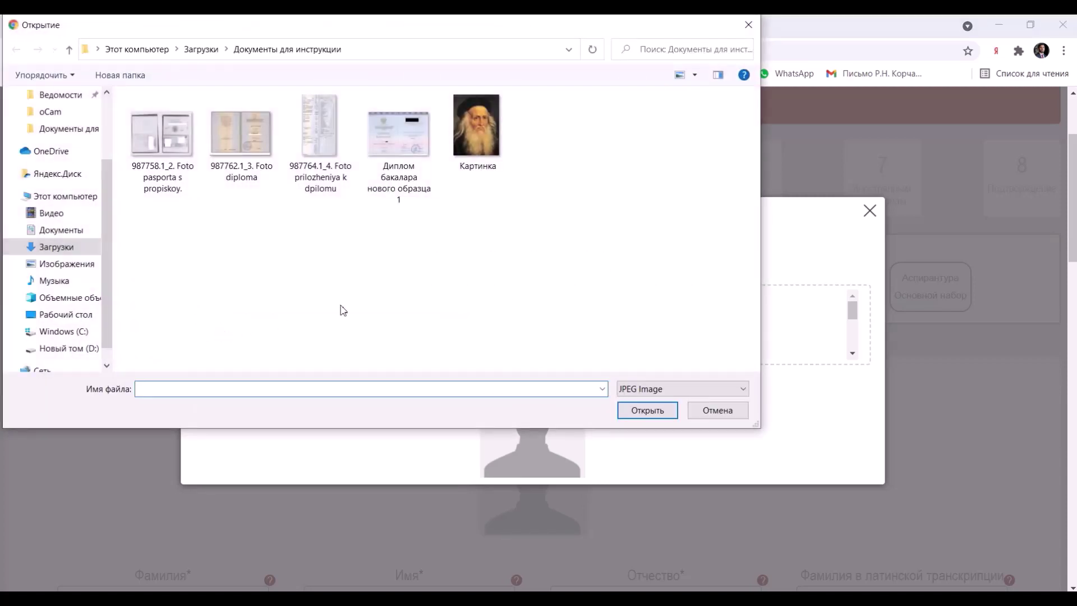
pyautogui.click(491, 123)
pyautogui.click(645, 410)
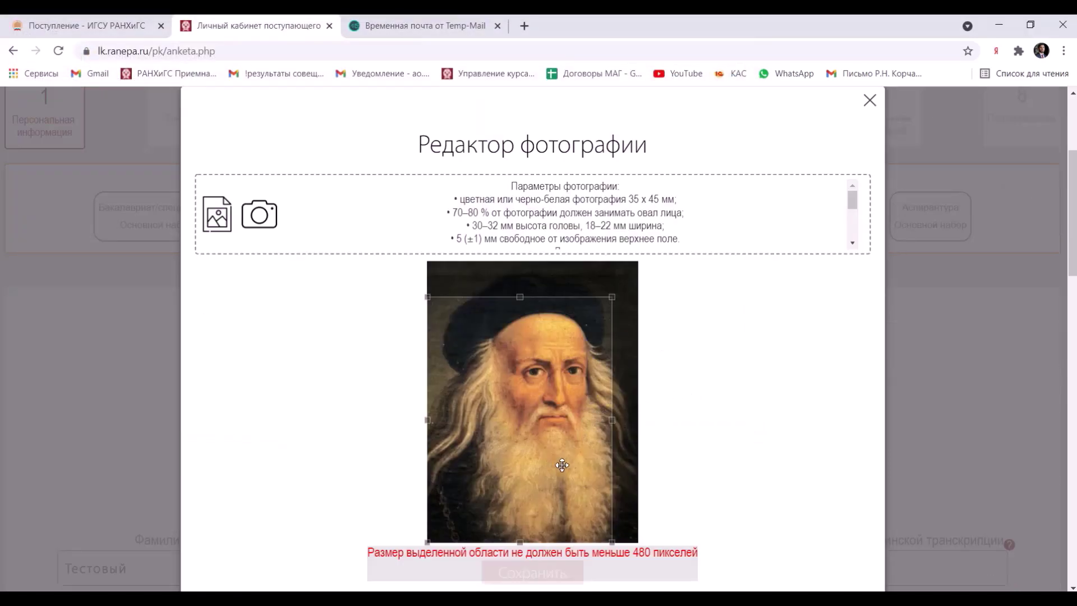
pyautogui.moveTo(521, 299); pyautogui.dragTo(509, 259)
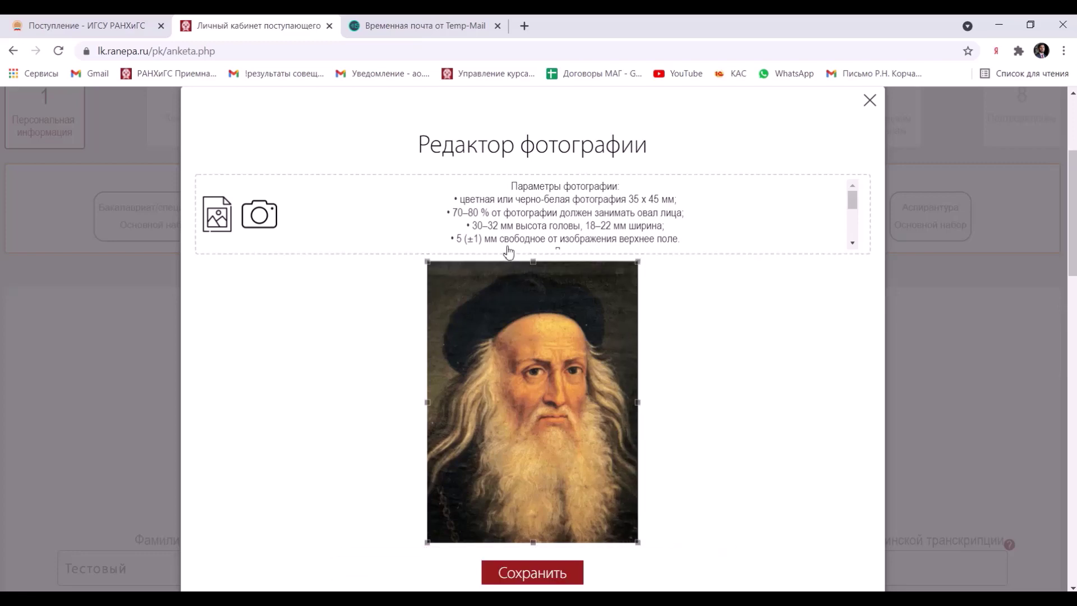
pyautogui.scroll(-1, 553, 454)
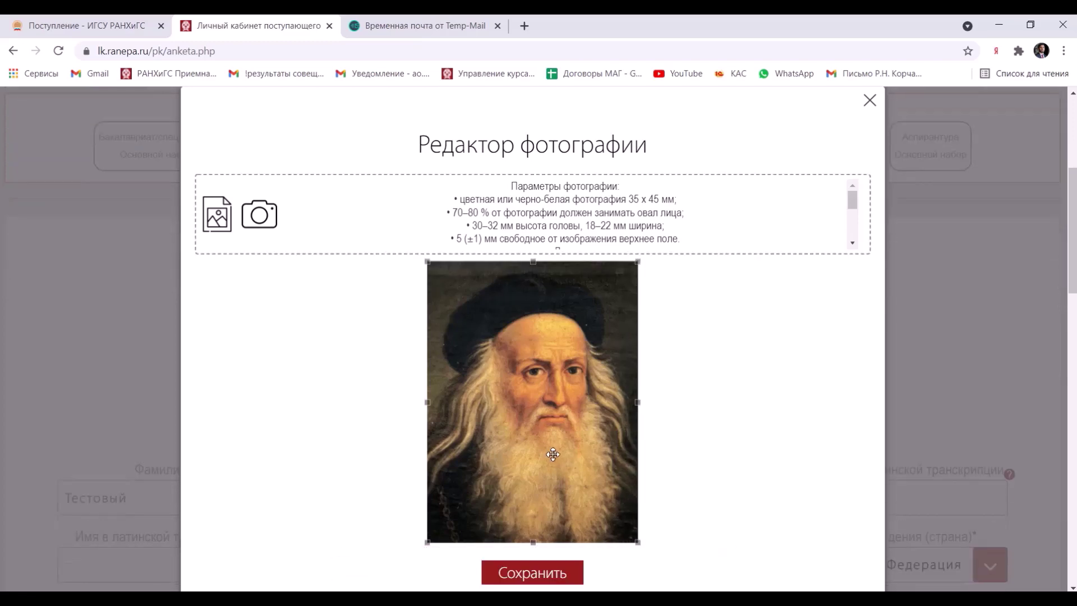
pyautogui.click(547, 573)
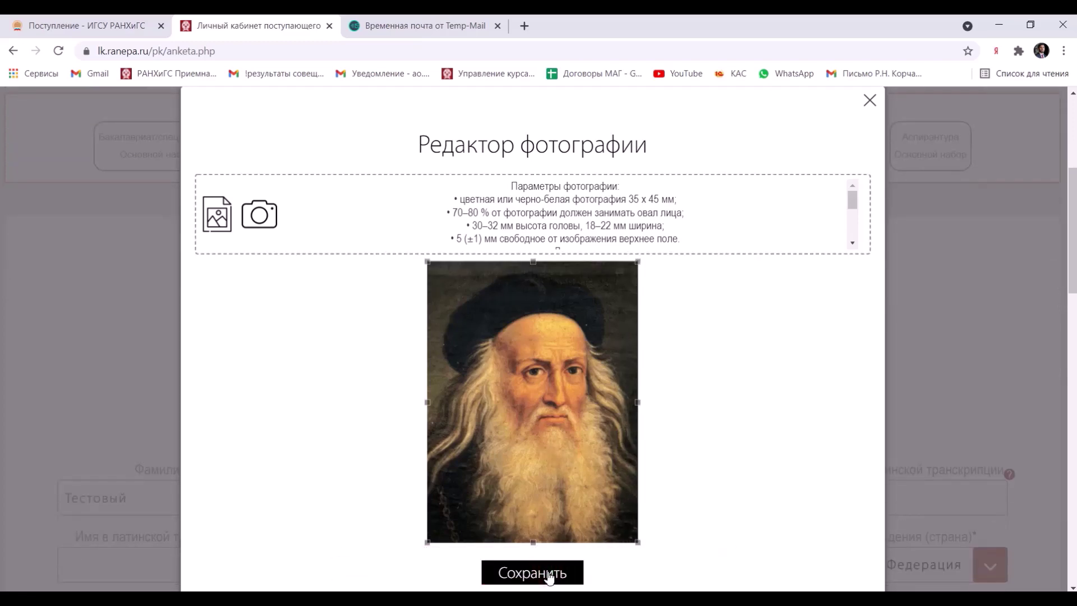
pyautogui.click(548, 576)
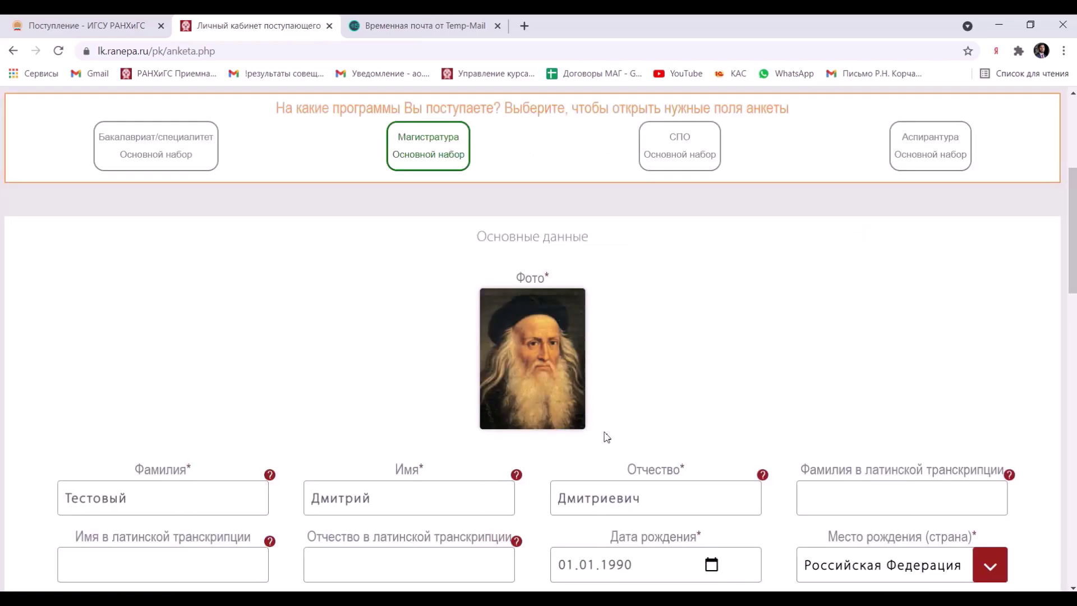
# - Scroll through the questionnaire to the Документы passport section
pyautogui.scroll(-1, 606, 430)
pyautogui.scroll(-2, 605, 424)
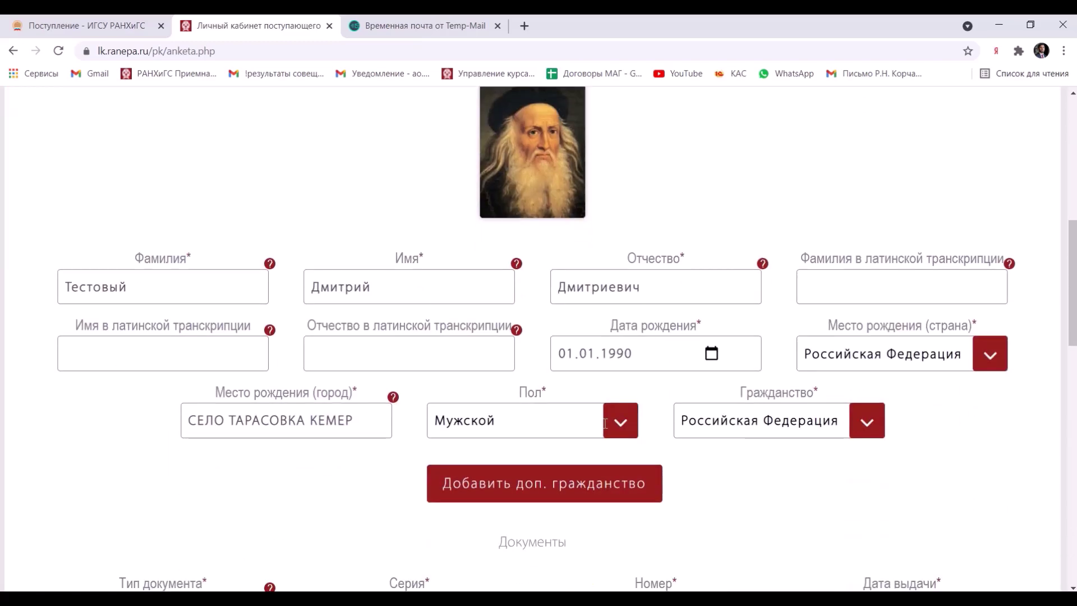
pyautogui.scroll(-4, 605, 423)
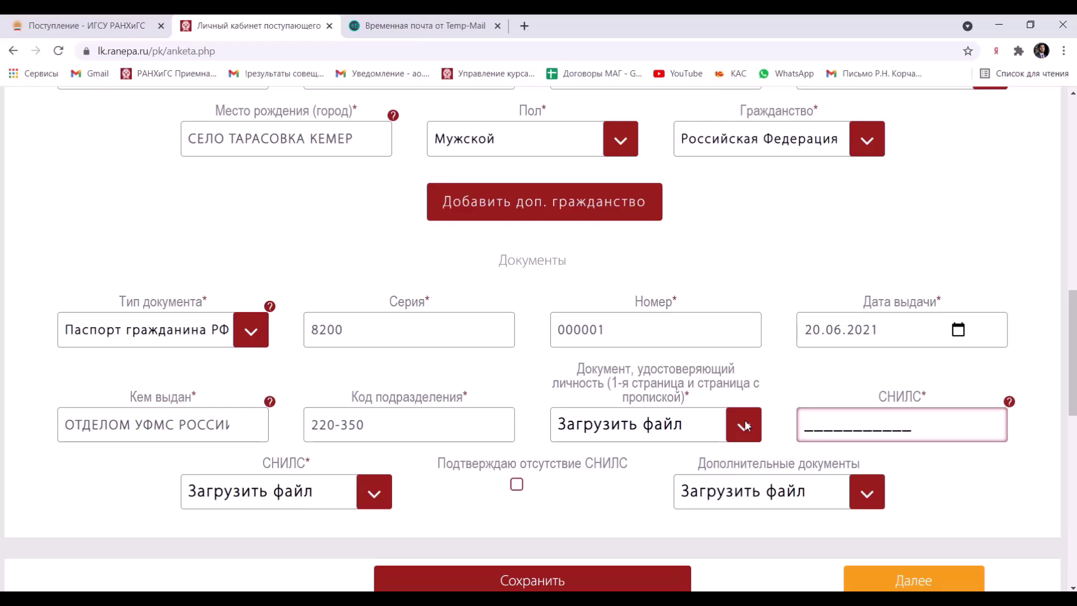
pyautogui.scroll(1, 553, 551)
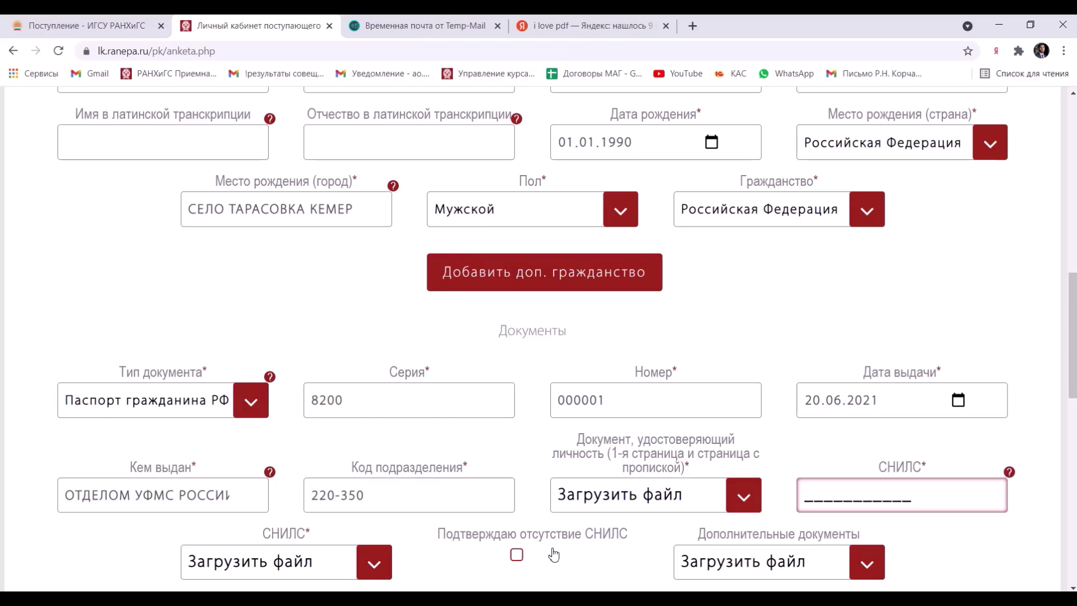
# - Open the iLovePDF site from the Yandex 'i love pdf' results
pyautogui.click(586, 26)
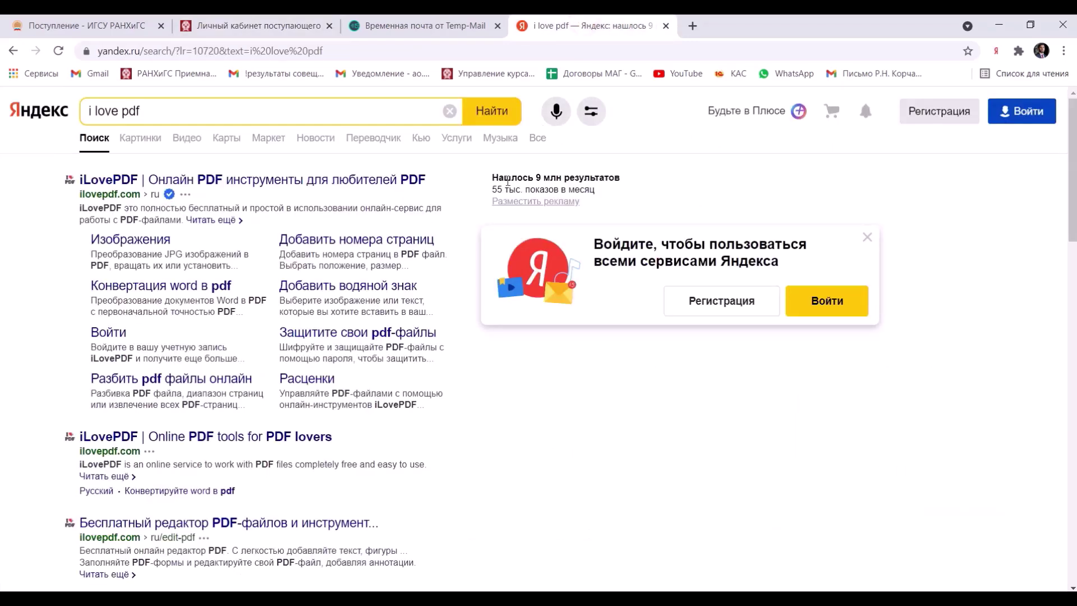
pyautogui.click(112, 181)
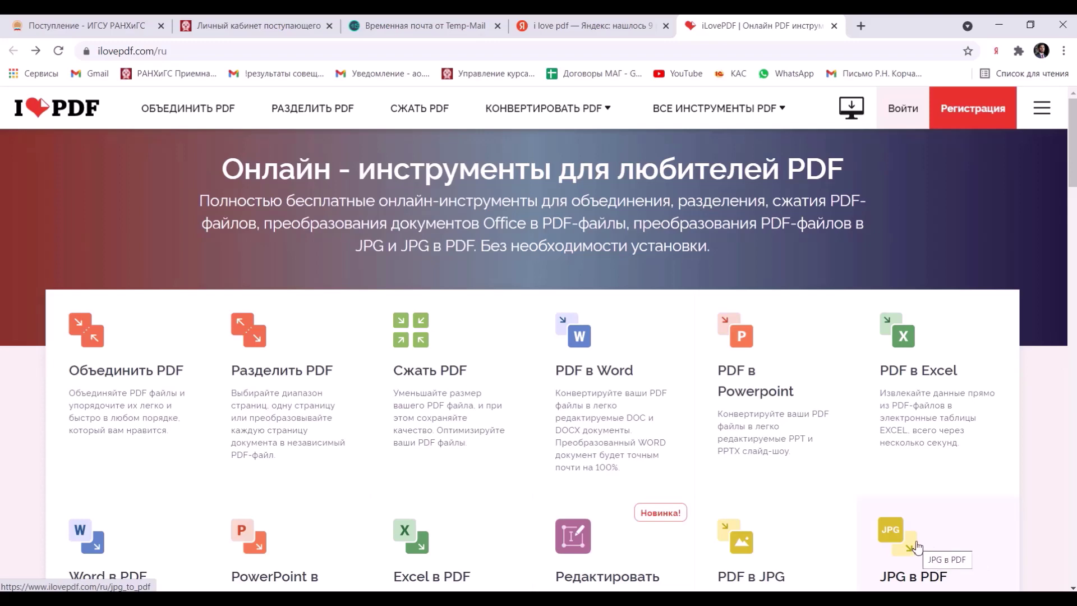
# - Load the Паспорт 1 and Паспорт 2 images into iLovePDF's JPG в PDF tool
pyautogui.click(914, 545)
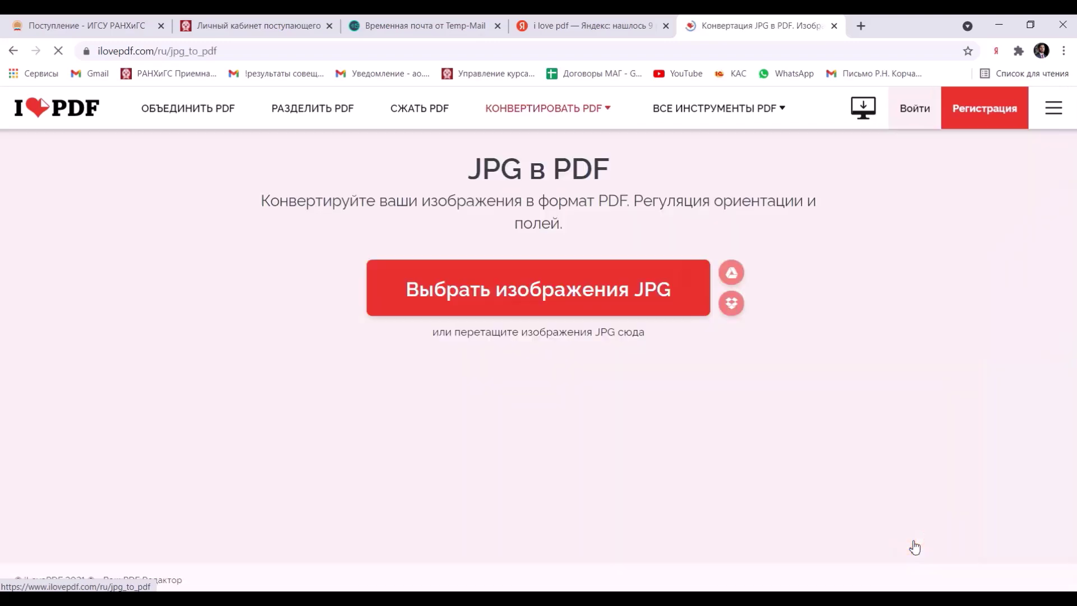
pyautogui.click(520, 294)
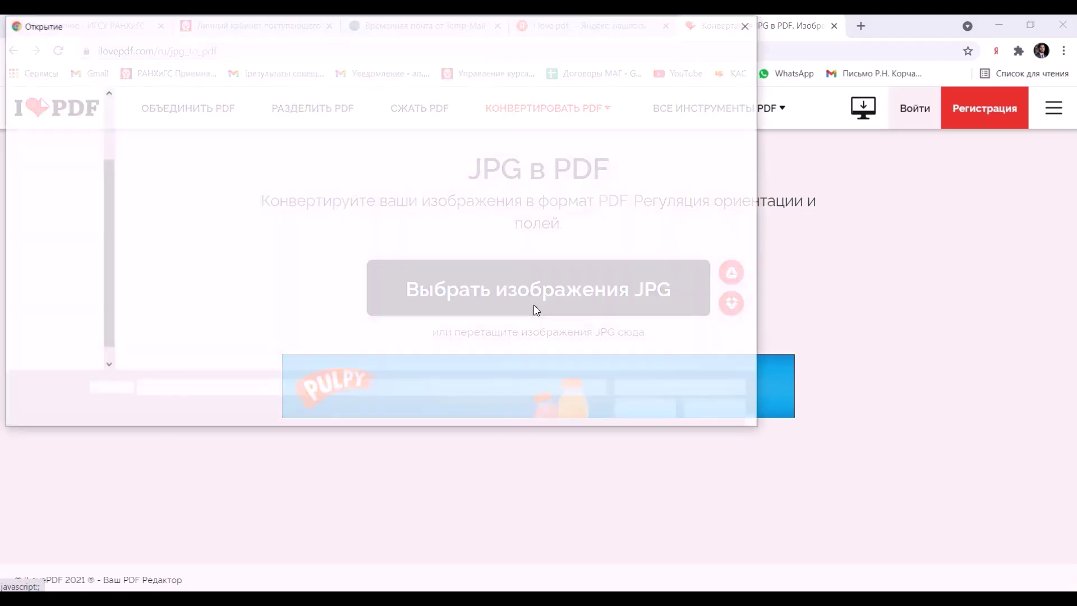
pyautogui.click(555, 129)
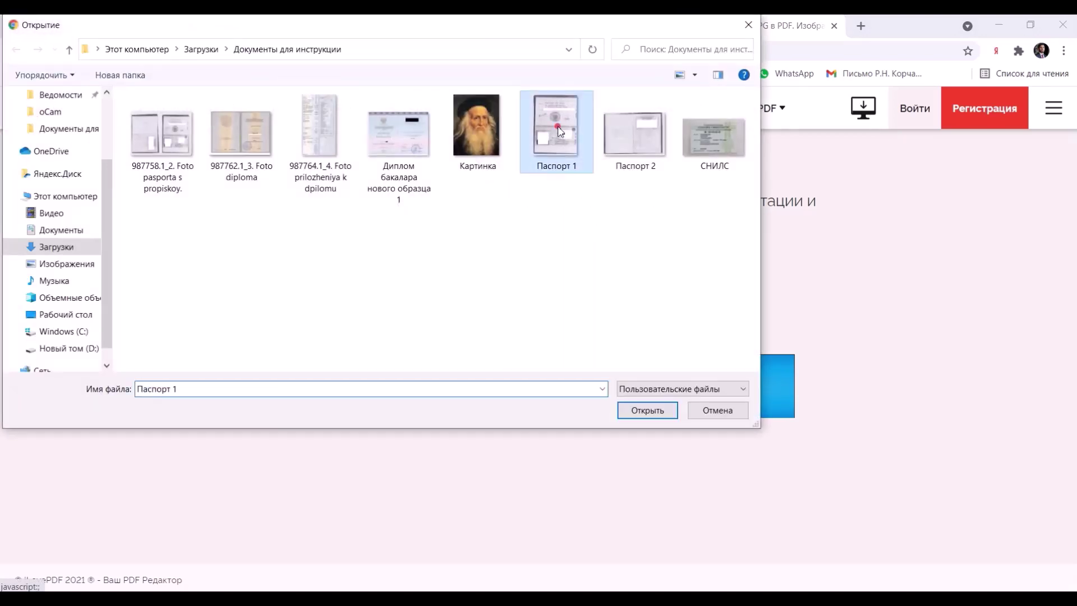
pyautogui.keyDown('ctrl'); pyautogui.click(651, 149); pyautogui.keyUp('ctrl')
pyautogui.click(650, 413)
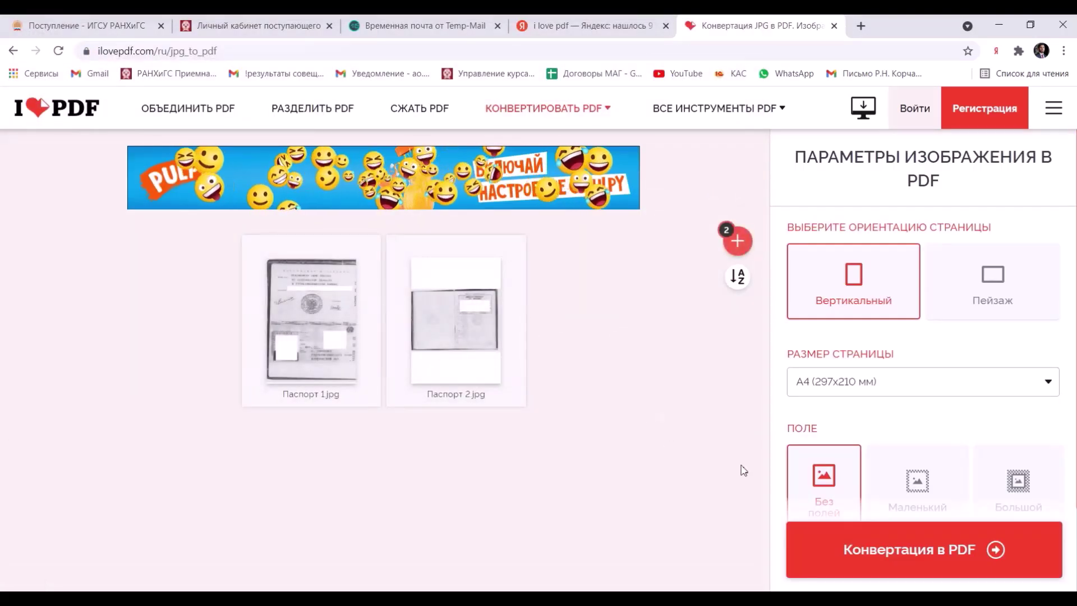
pyautogui.scroll(-2, 774, 474)
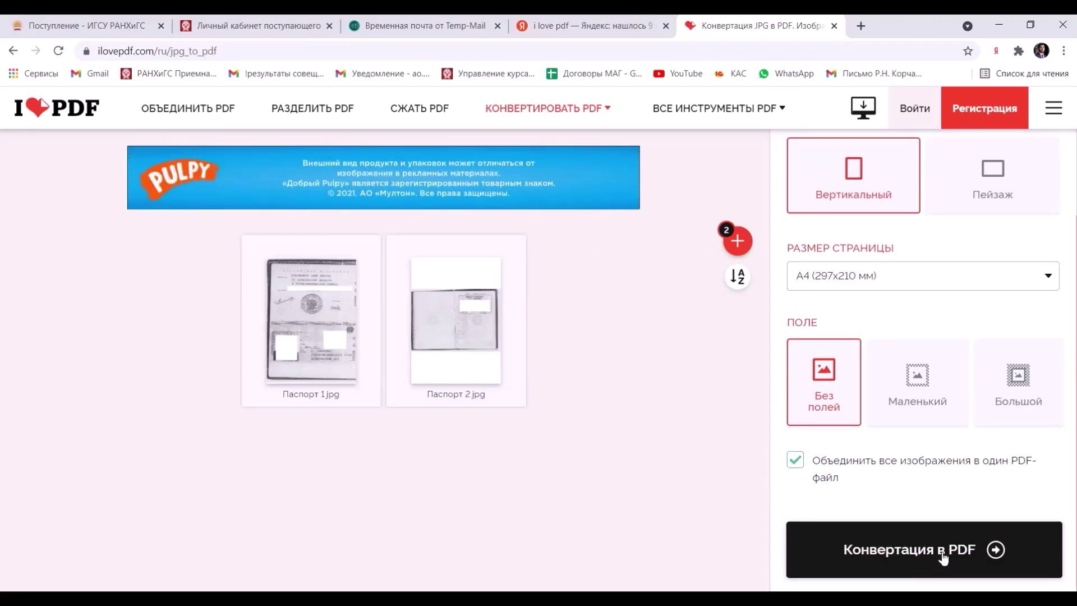
# - Convert them into one PDF, download it and open Паспорт 1 (2).pdf
pyautogui.click(943, 555)
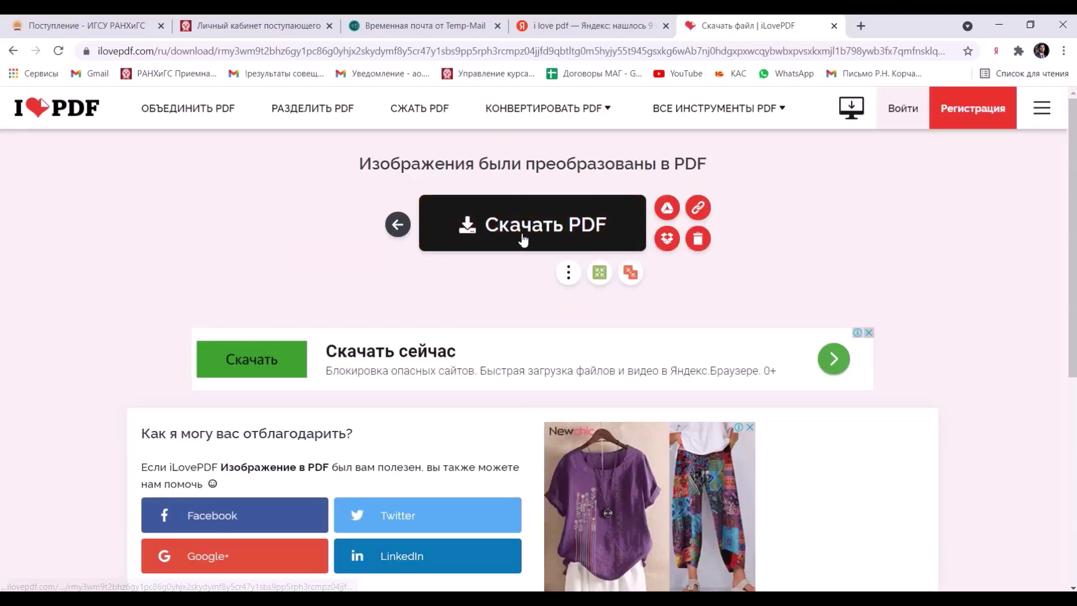
pyautogui.click(523, 236)
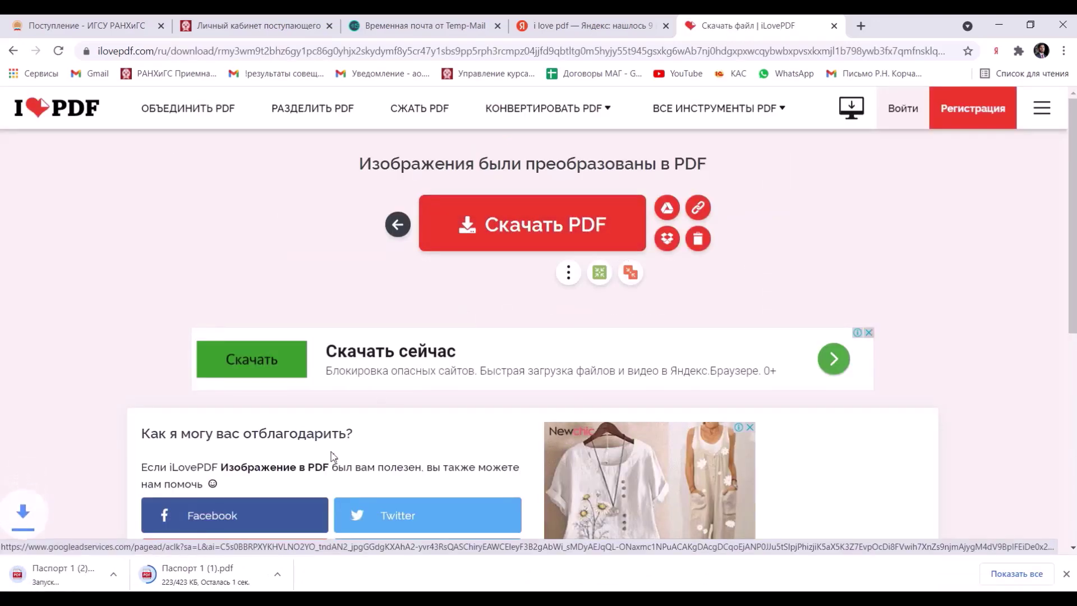
pyautogui.click(67, 580)
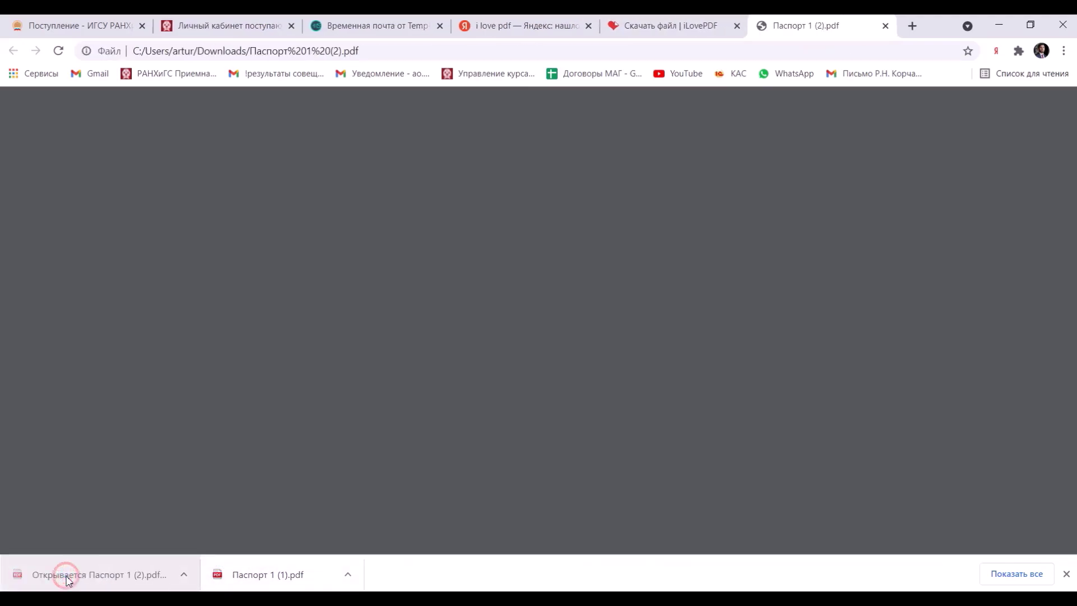
# - Check both pages of Паспорт 1 (2).pdf, then go back to the questionnaire's Документы section
pyautogui.scroll(-10, 429, 436)
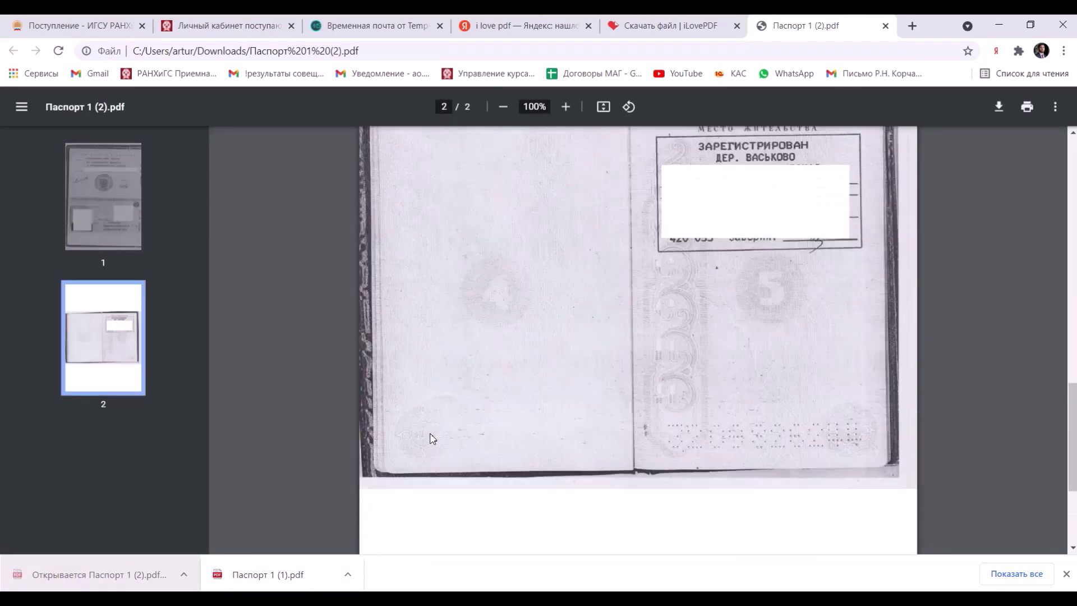
pyautogui.scroll(10, 432, 438)
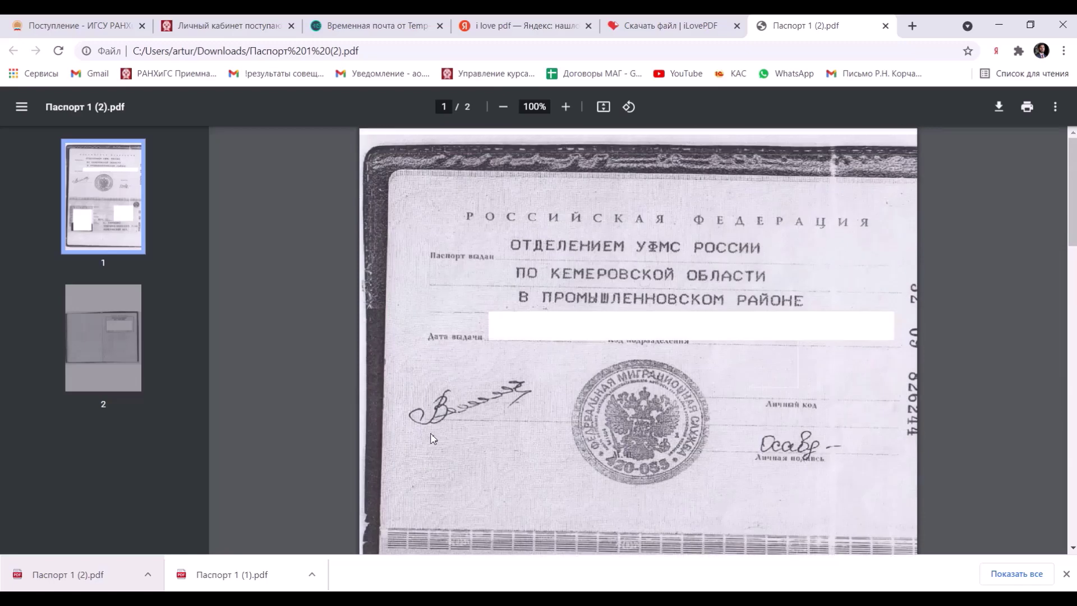
pyautogui.click(221, 28)
pyautogui.scroll(-1, 752, 498)
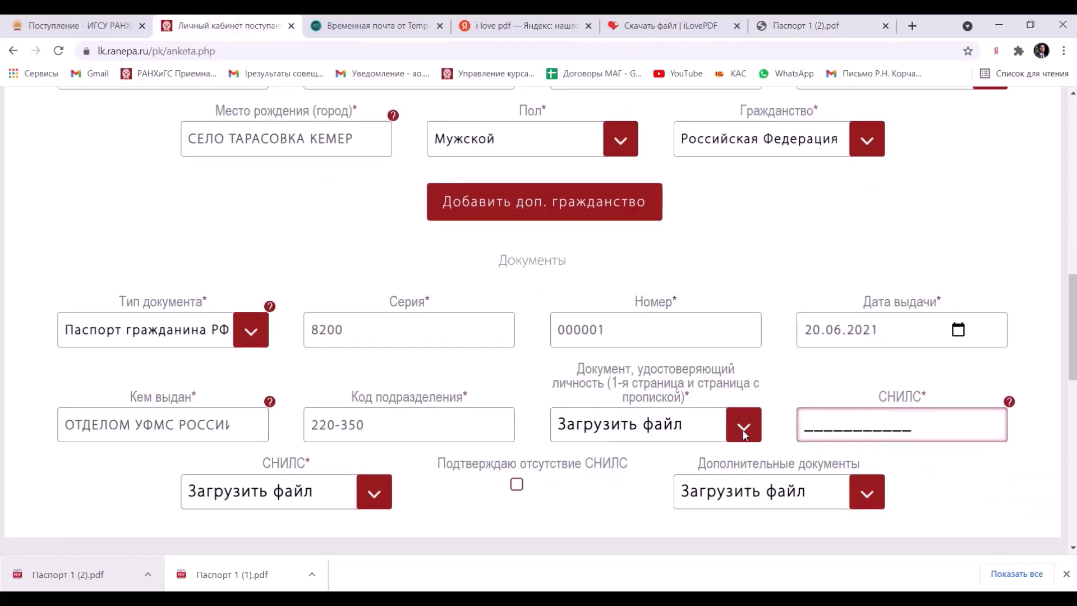
# - Attach and save the passport-with-registration photo as the identity document scan
pyautogui.click(745, 425)
pyautogui.click(442, 320)
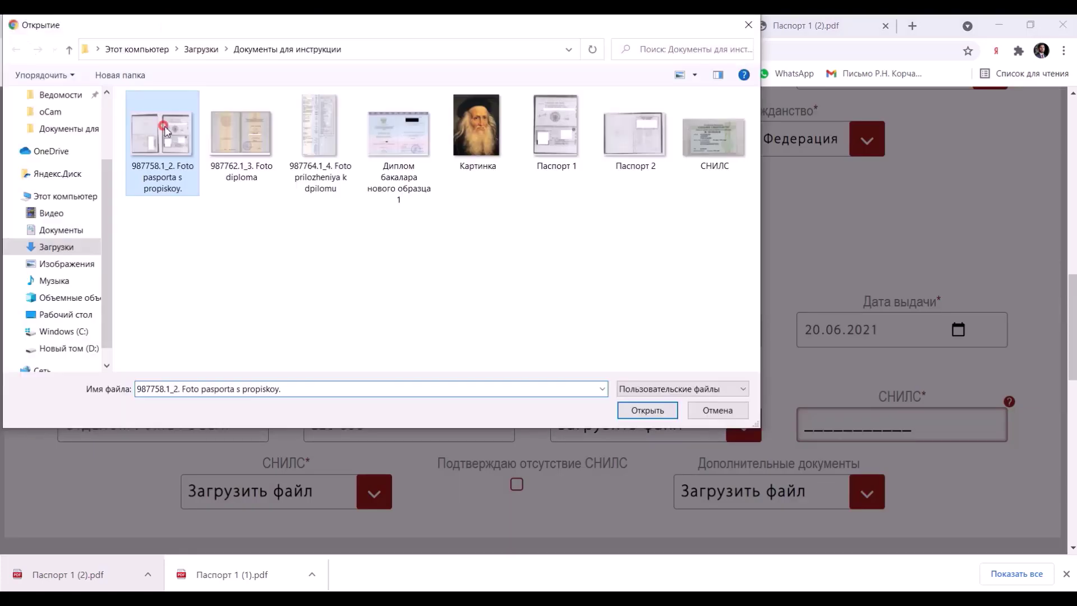
pyautogui.click(647, 410)
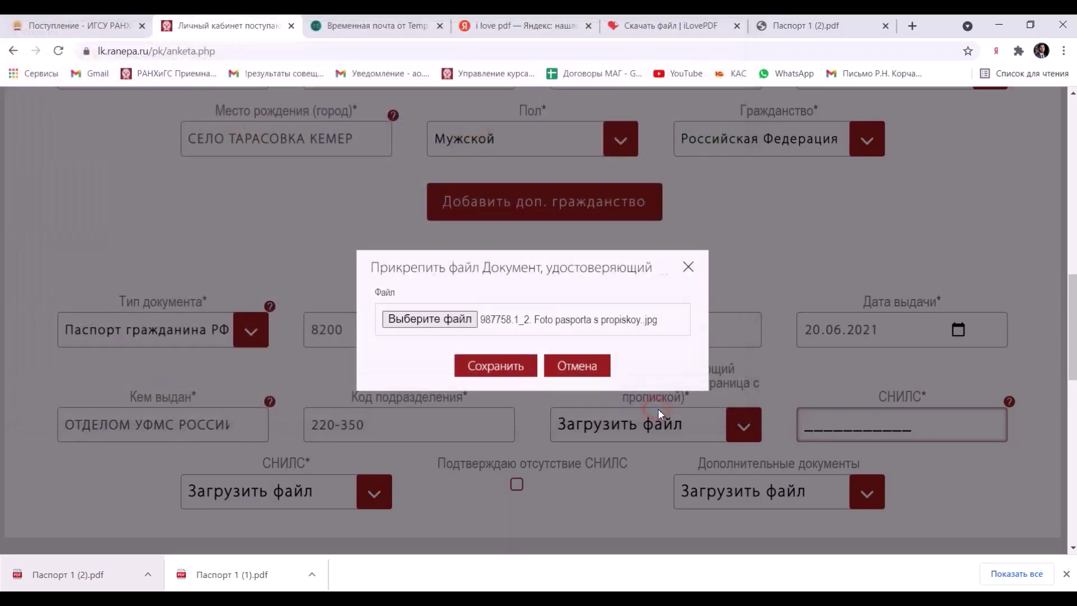
pyautogui.click(490, 372)
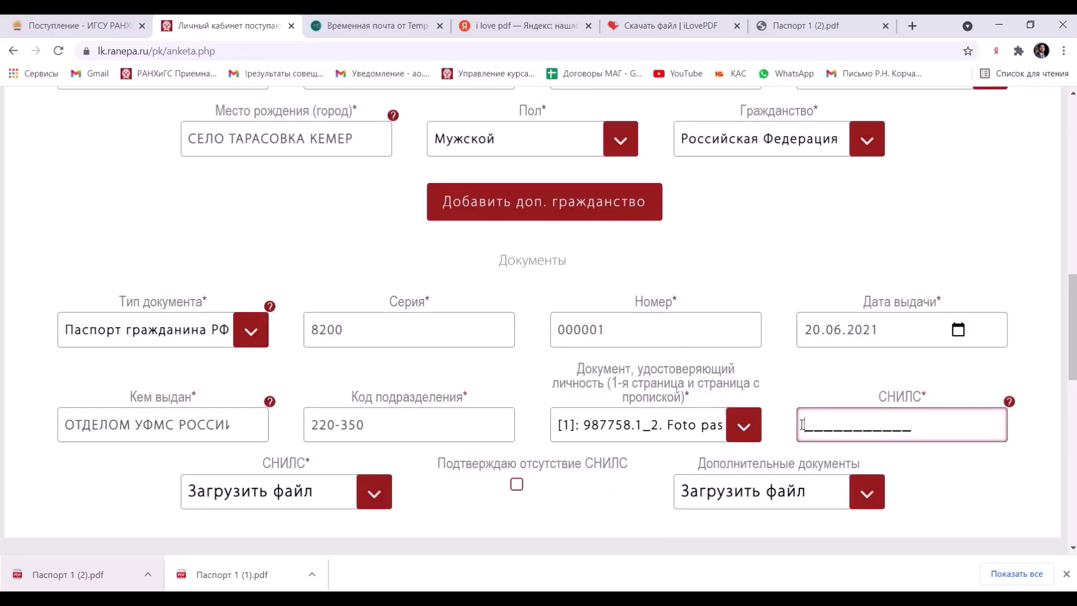
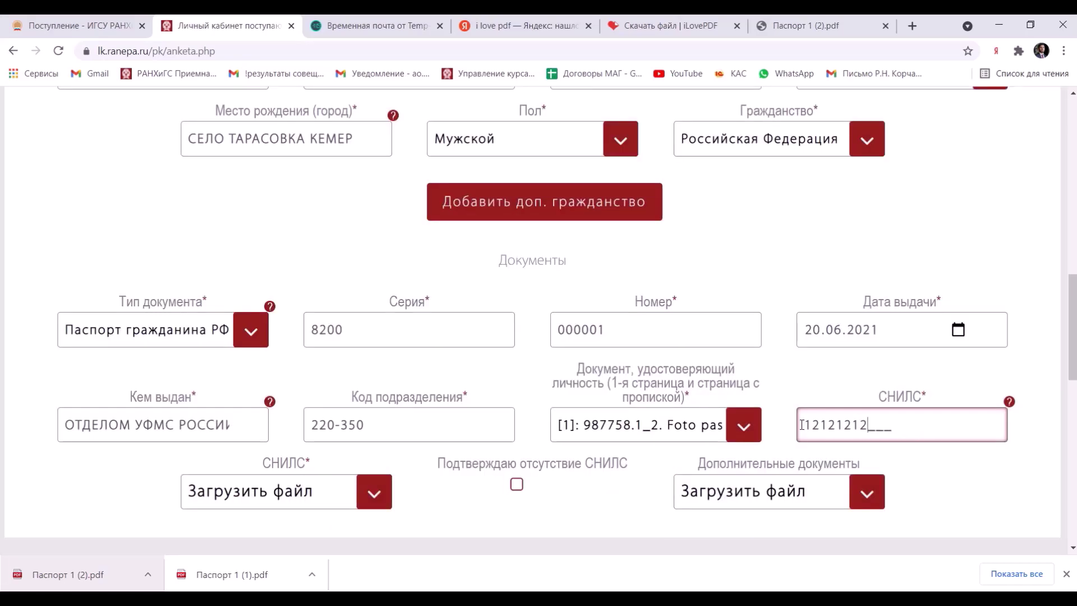
# - Enter the СНИЛС number, then attach and save the СНИЛС.jpeg image
pyautogui.click(372, 501)
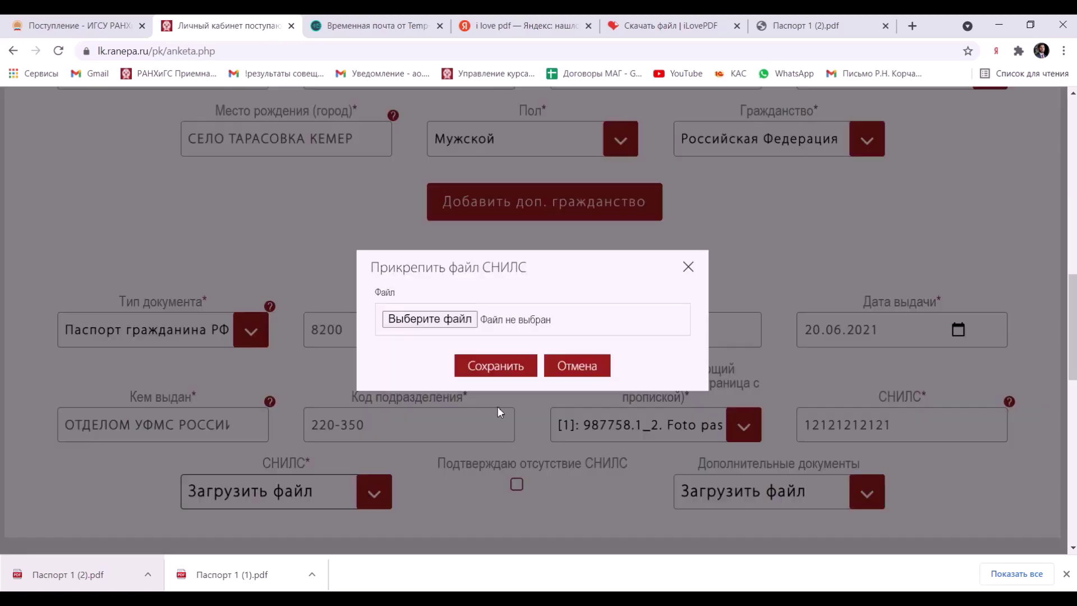
pyautogui.click(449, 319)
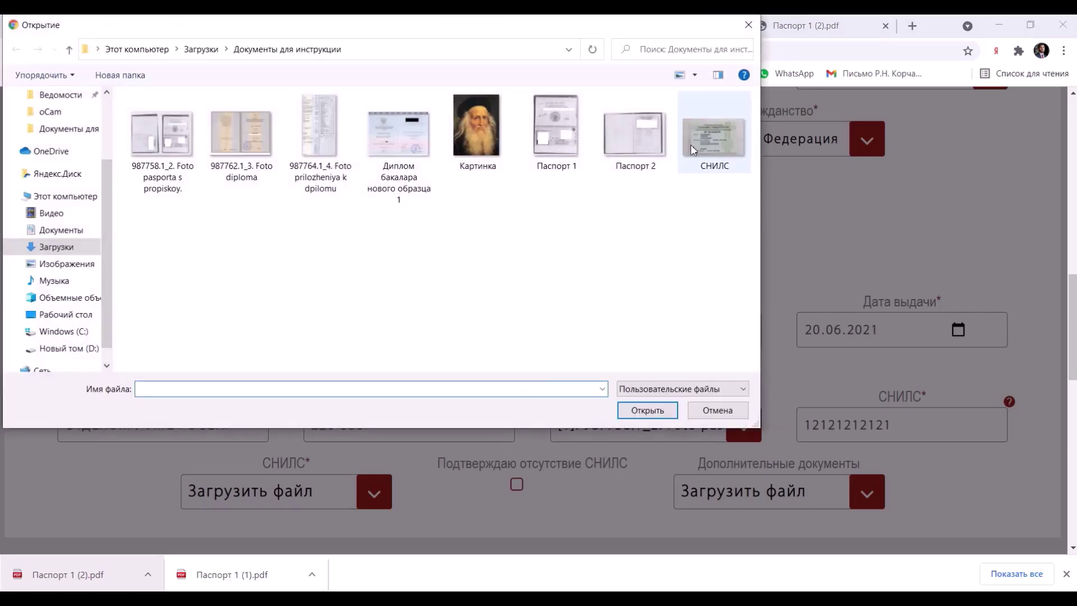
pyautogui.click(692, 147)
pyautogui.press('Return')
pyautogui.click(524, 371)
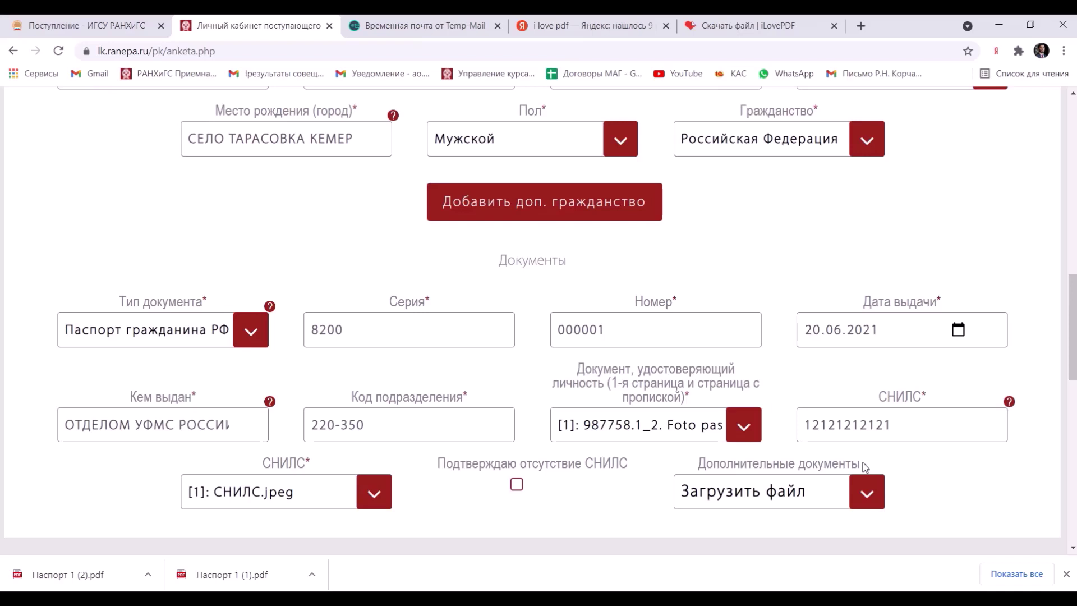
pyautogui.moveTo(863, 466); pyautogui.dragTo(698, 470)
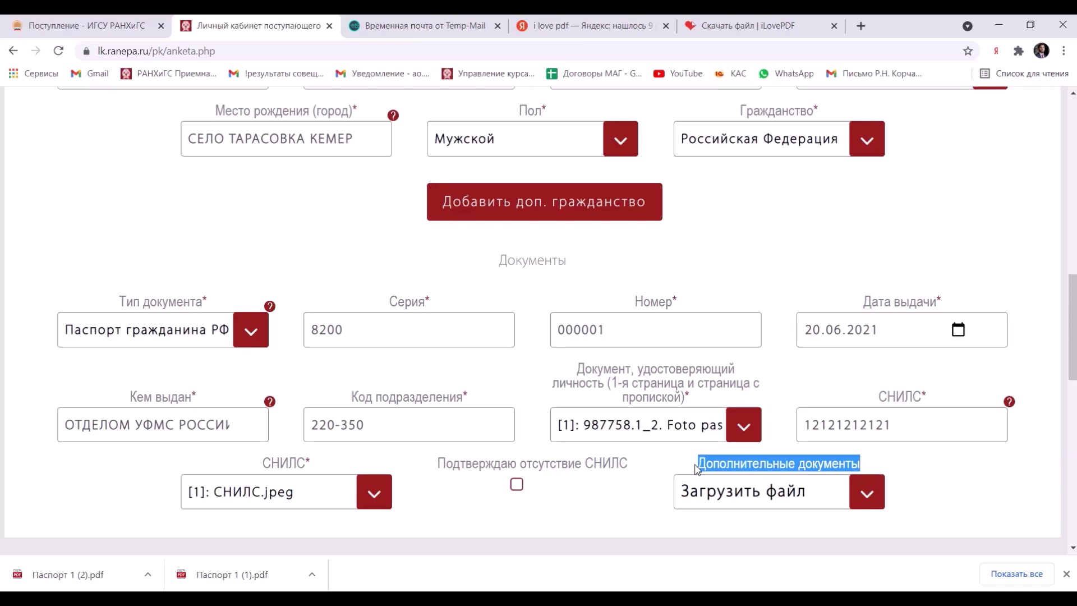
# - Save the identity document details and acknowledge the 'Данные сохранены' notice
pyautogui.scroll(-1, 851, 446)
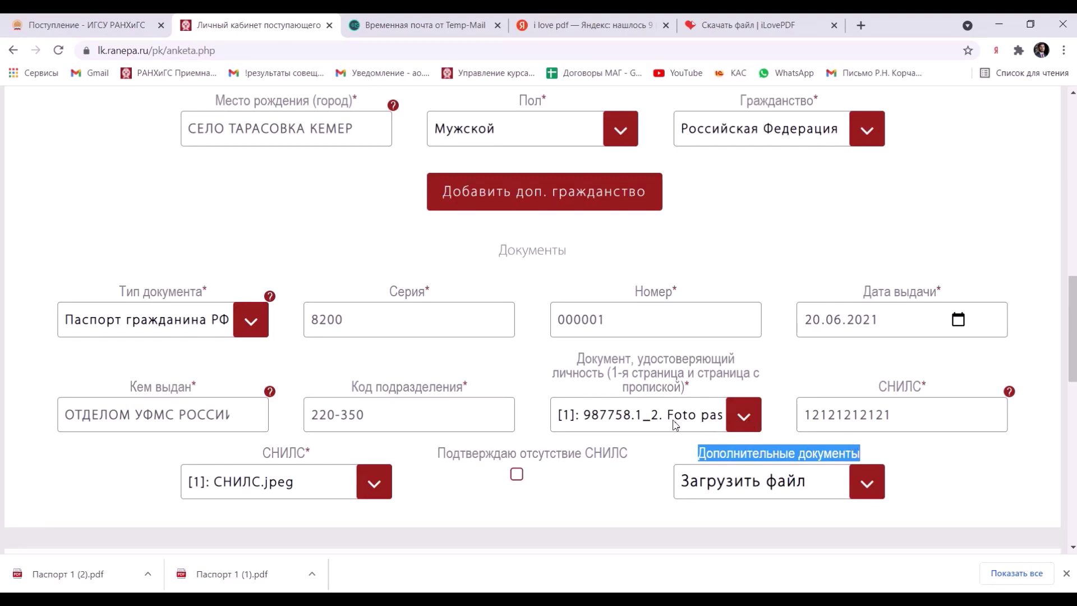
pyautogui.scroll(-4, 646, 421)
pyautogui.scroll(1, 649, 421)
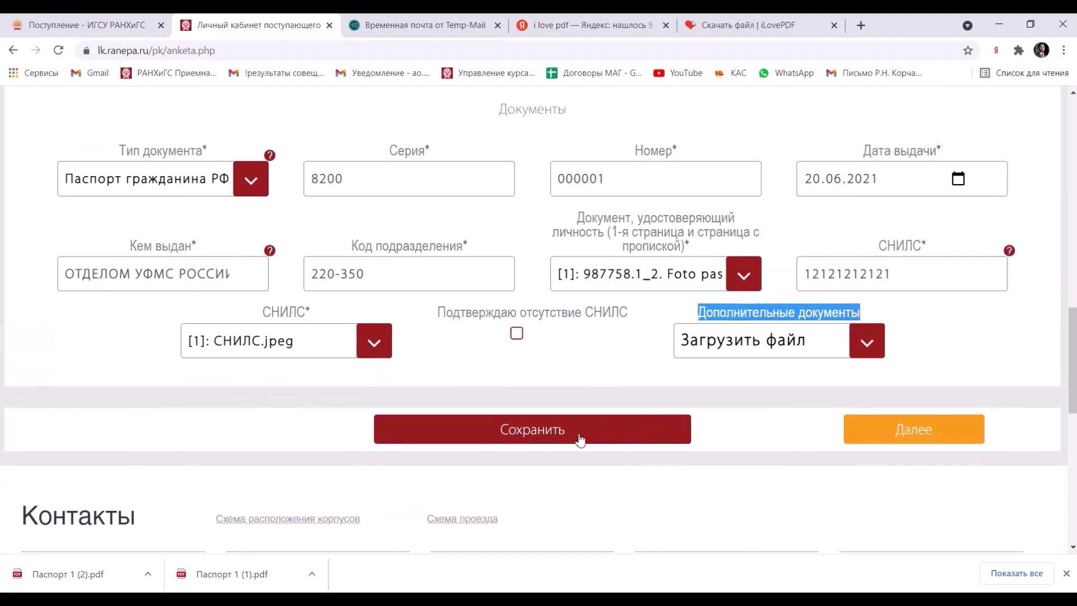
pyautogui.click(547, 436)
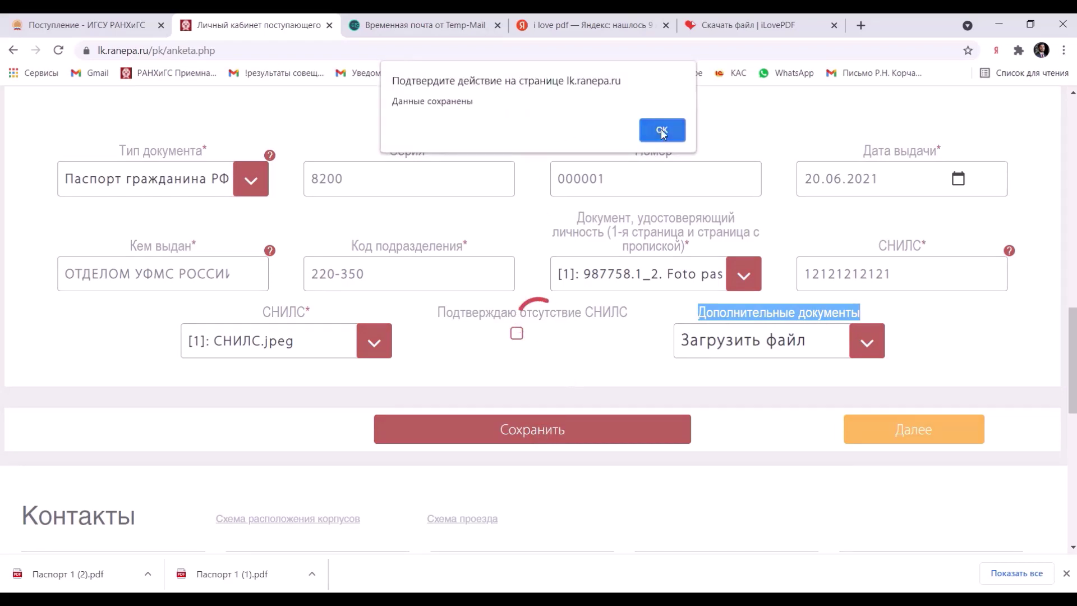
pyautogui.click(661, 132)
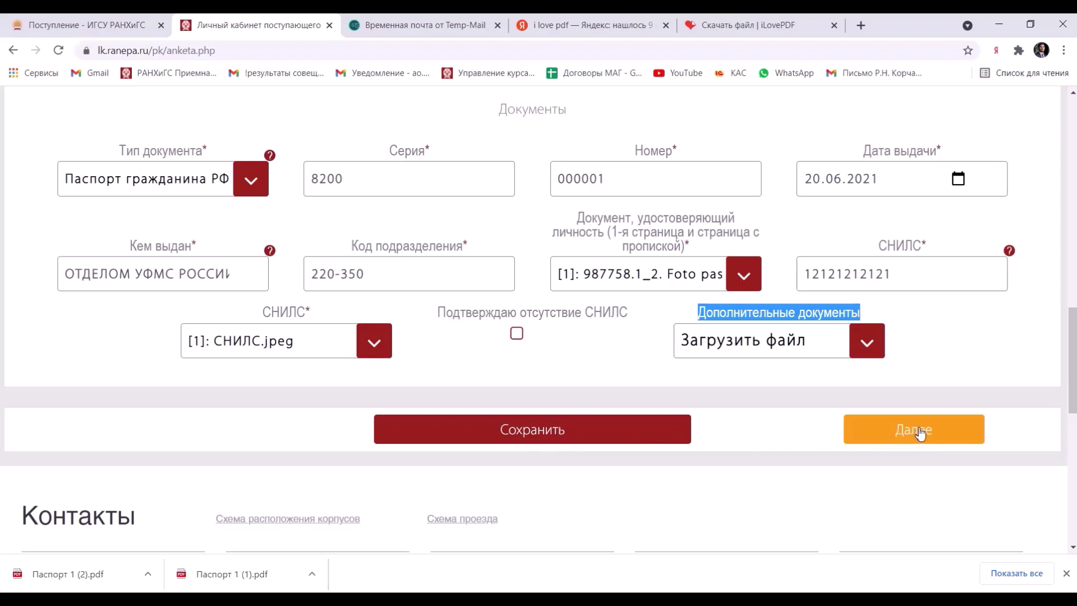
# - Advance to step 2, Контакты, confirming the unsaved-data warning
pyautogui.click(921, 433)
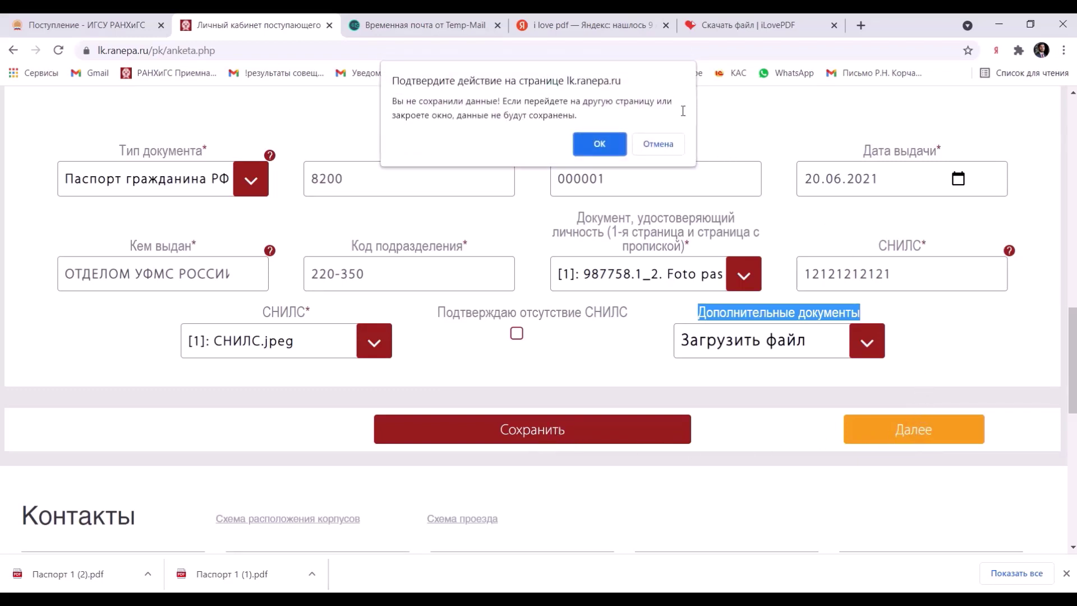
pyautogui.click(661, 146)
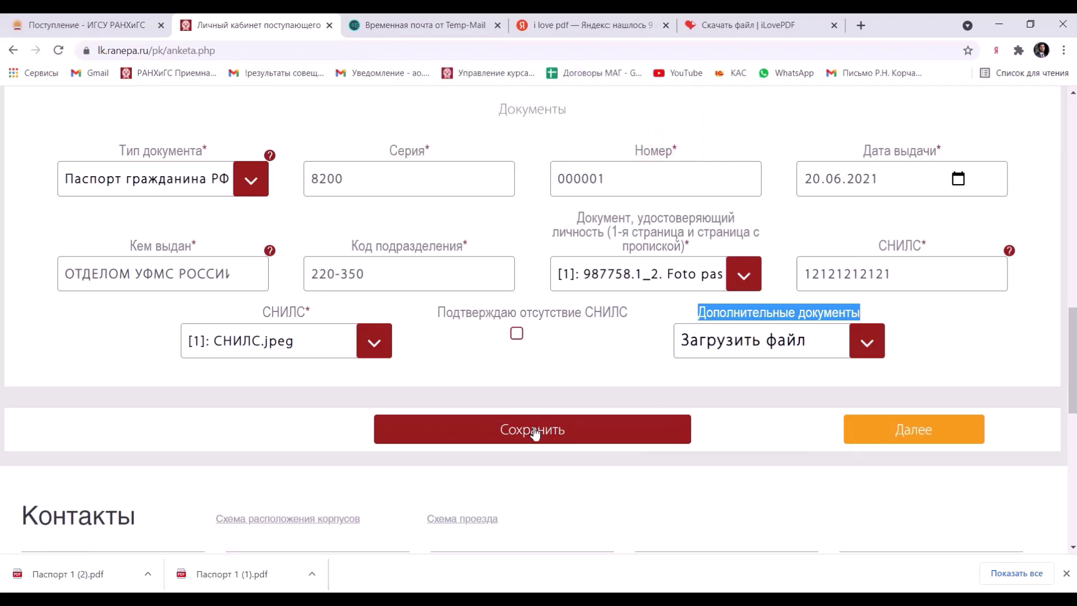
pyautogui.click(627, 366)
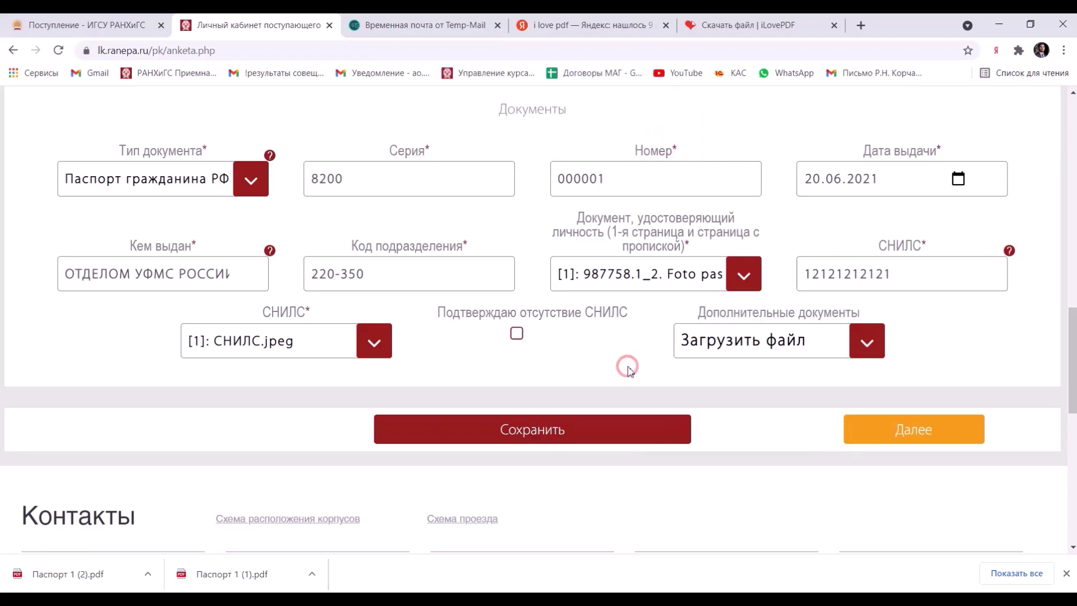
pyautogui.click(926, 435)
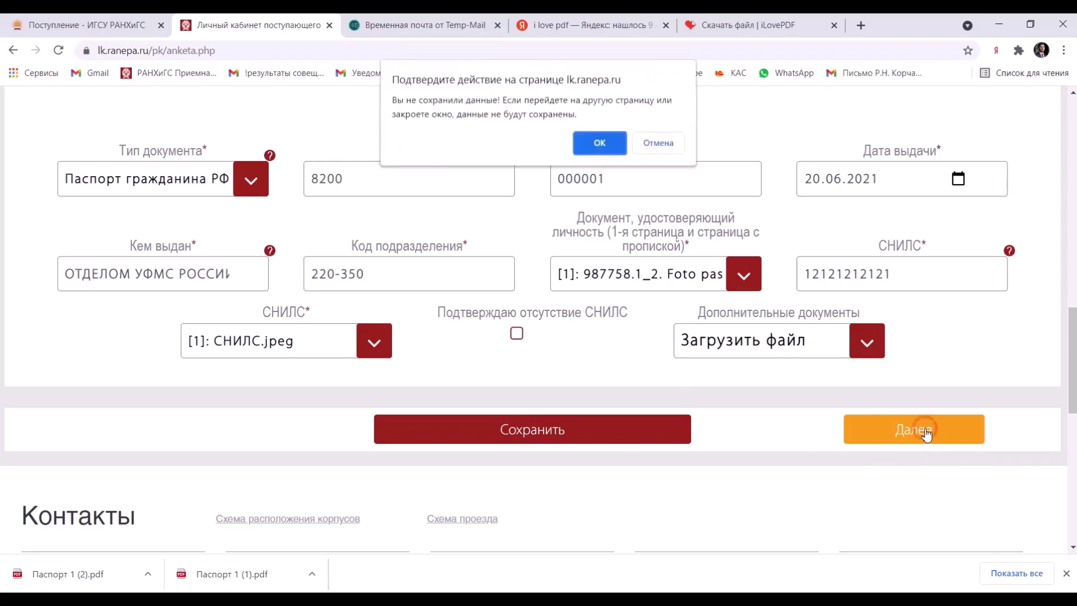
pyautogui.click(598, 152)
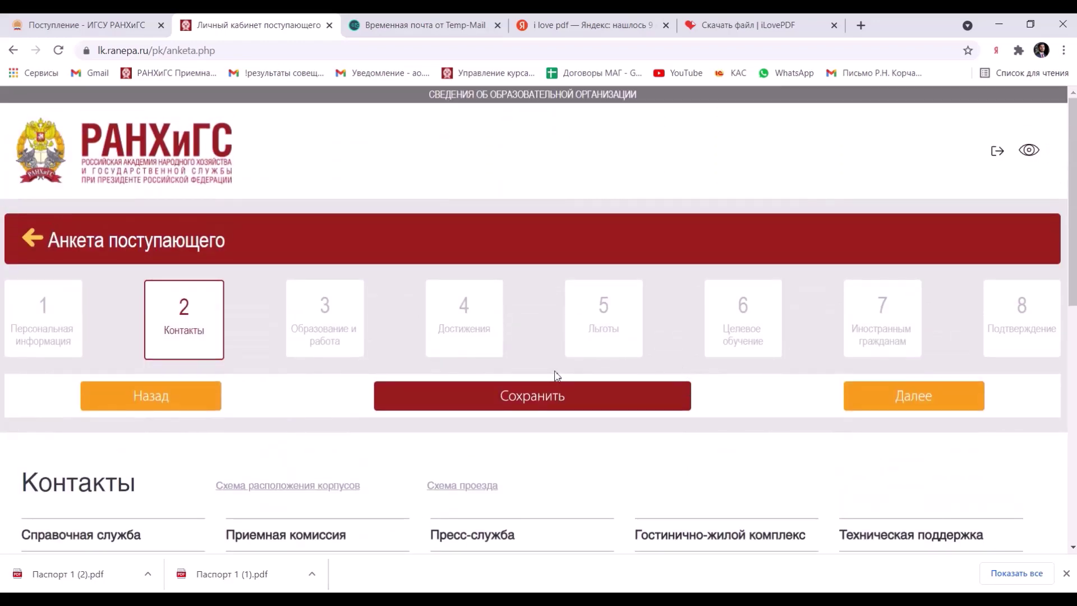
# - Confirm the mobile number by entering the received SMS code in Пароль из СМС, then close the message
pyautogui.click(189, 327)
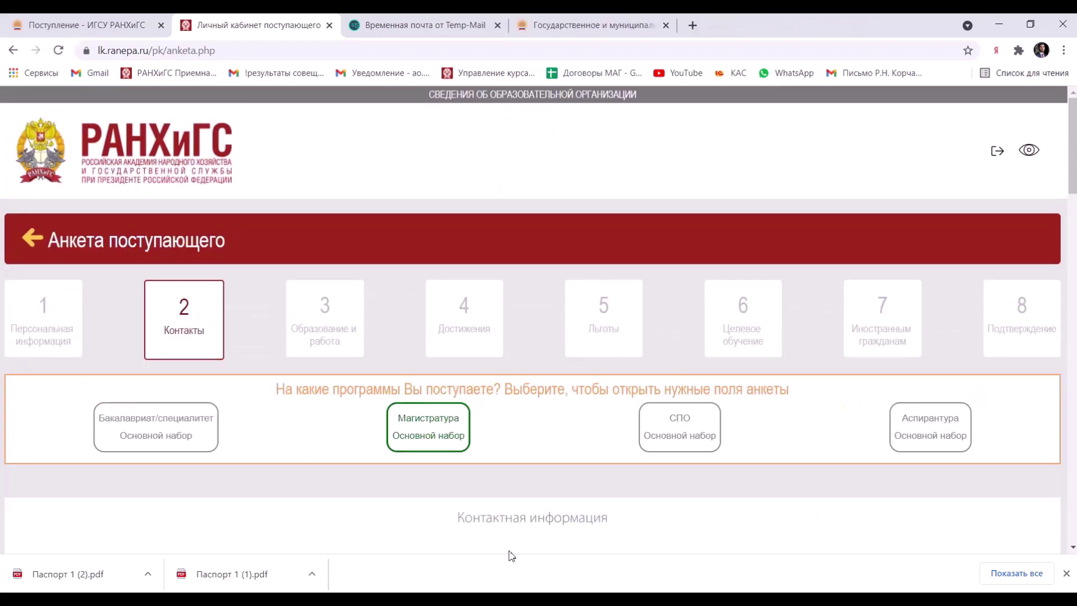
pyautogui.scroll(-3, 510, 554)
pyautogui.scroll(-1, 509, 550)
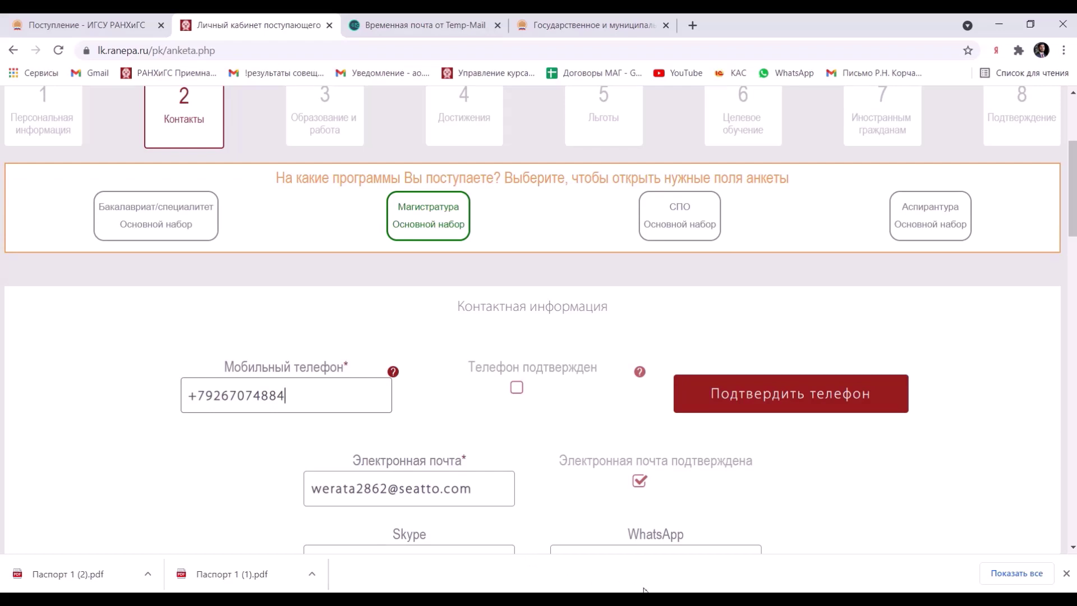
pyautogui.click(784, 401)
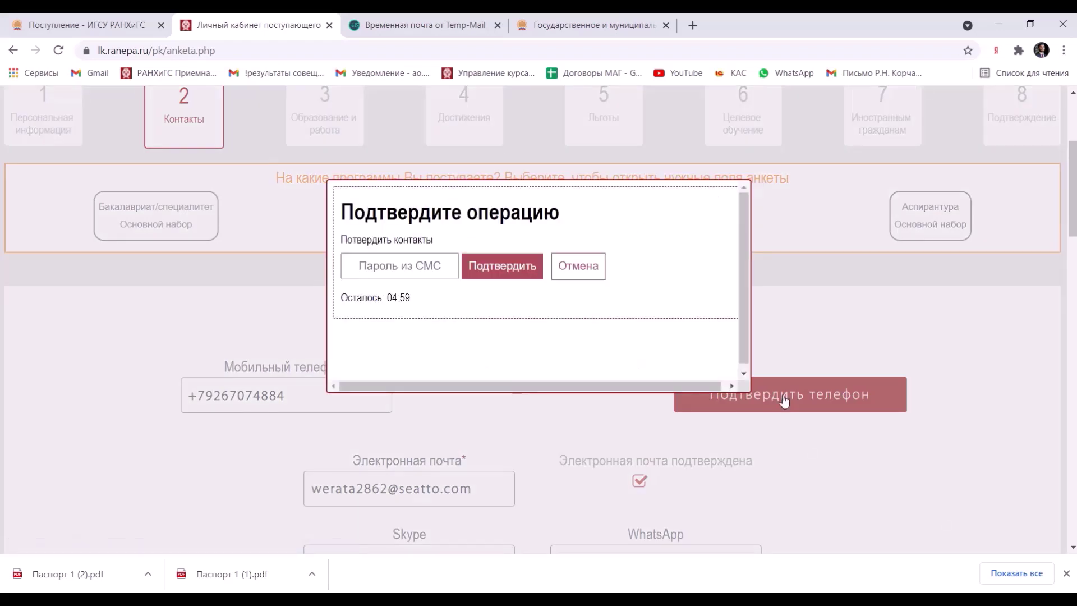
pyautogui.click(399, 266)
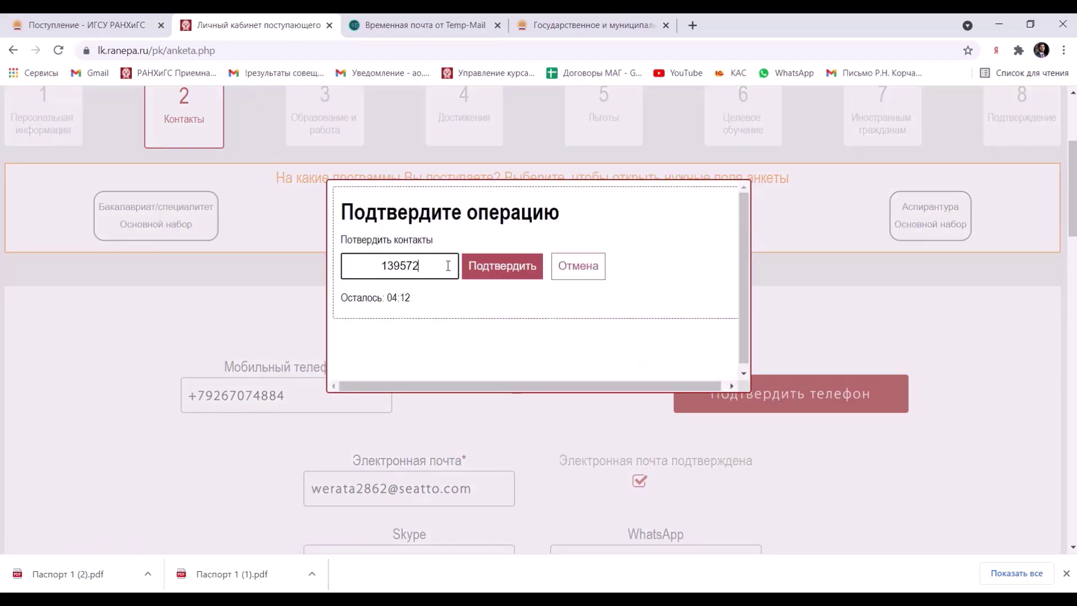
pyautogui.click(514, 265)
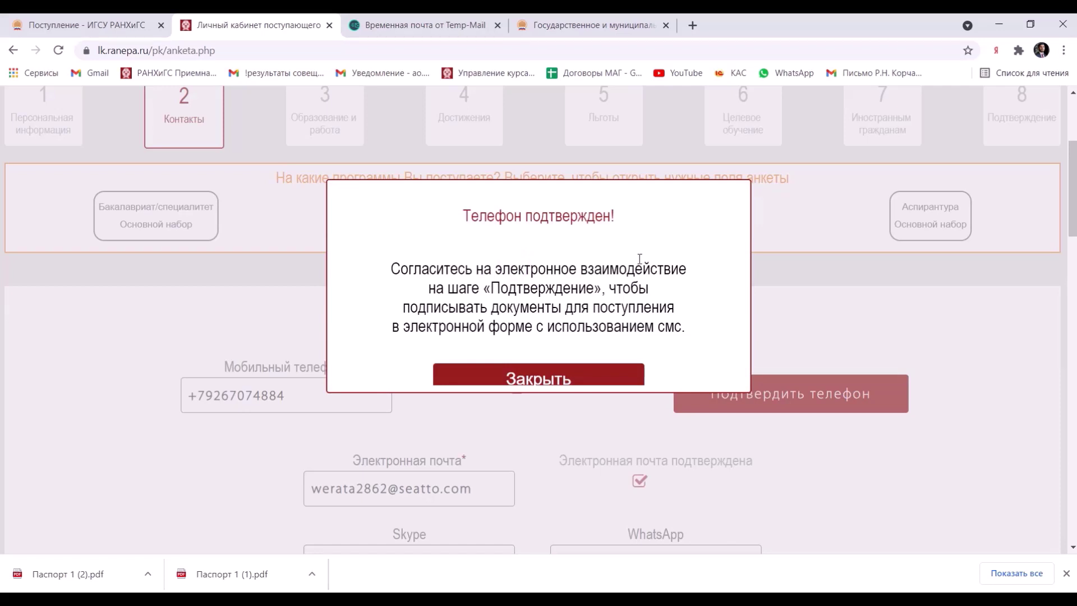
pyautogui.click(584, 367)
pyautogui.scroll(-2, 587, 367)
pyautogui.scroll(-2, 587, 364)
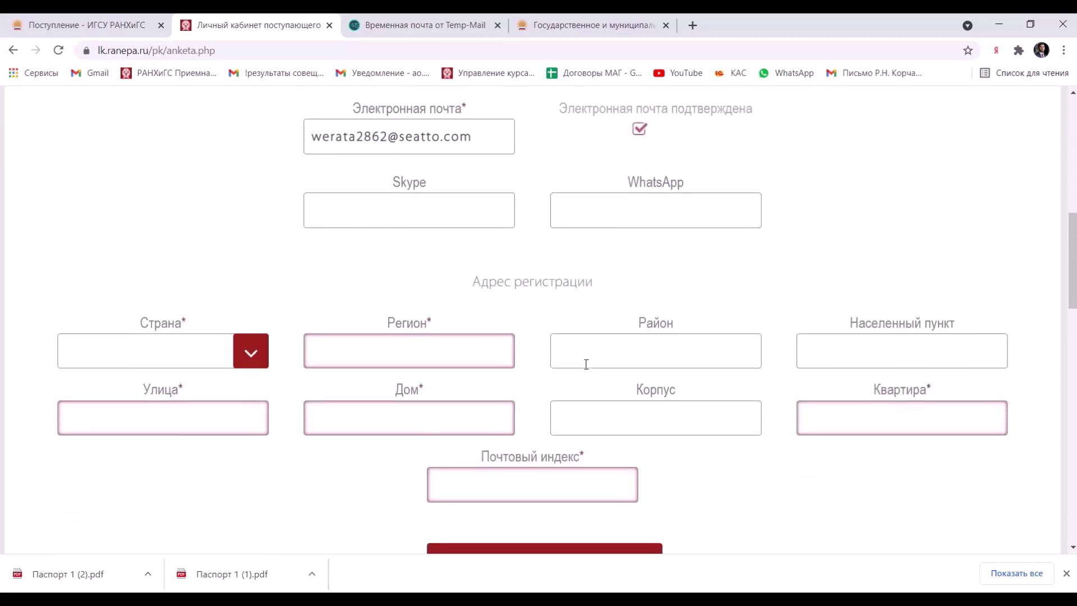
# - Copy the registration address into the actual residence address with Скопировать адрес
pyautogui.scroll(-1, 585, 362)
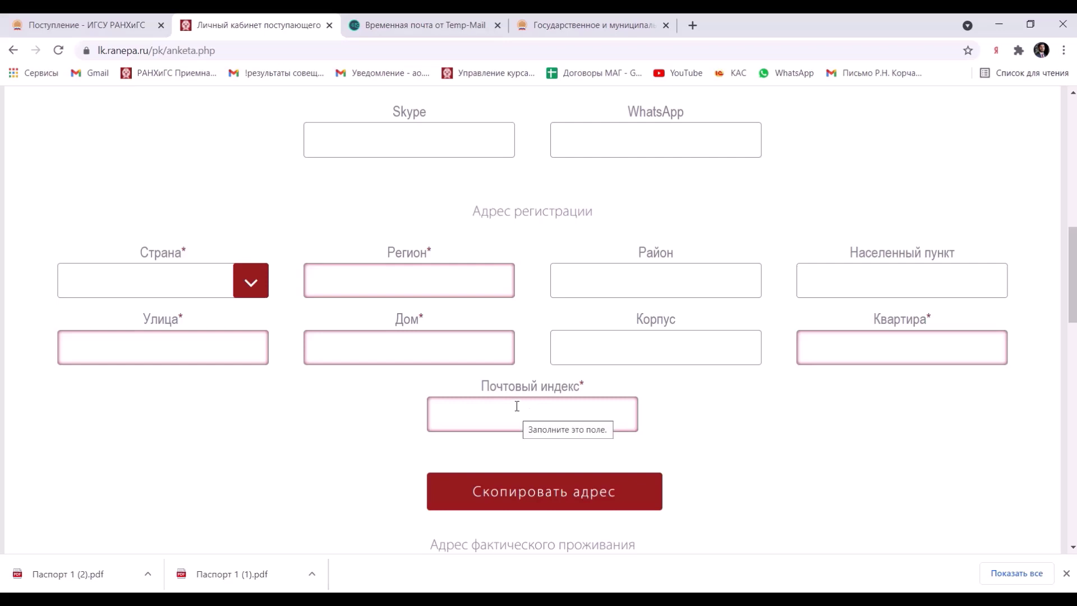
pyautogui.scroll(-1, 517, 407)
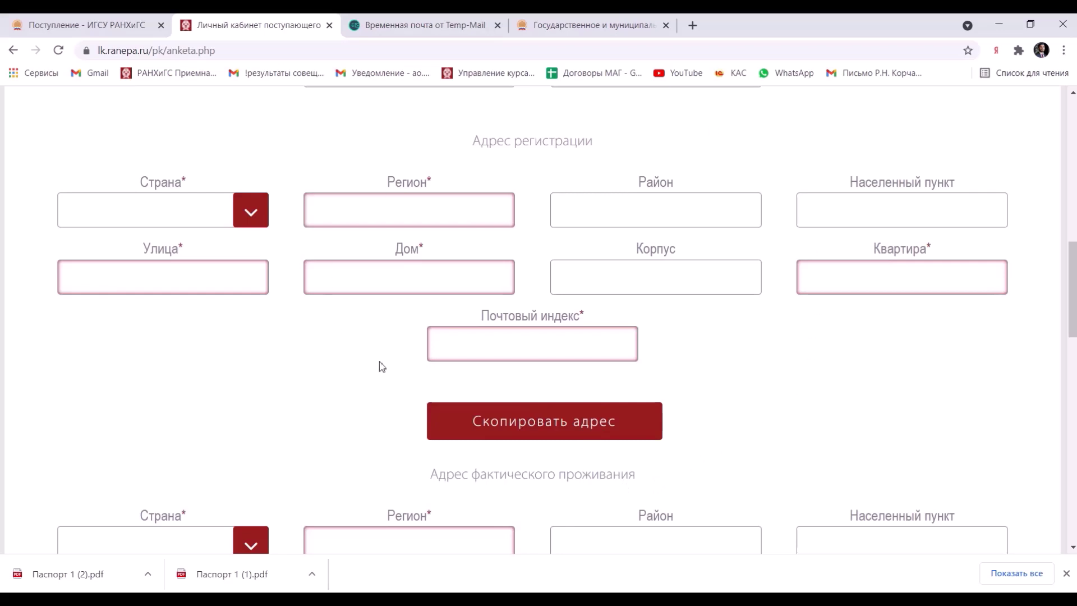
pyautogui.scroll(-1, 533, 413)
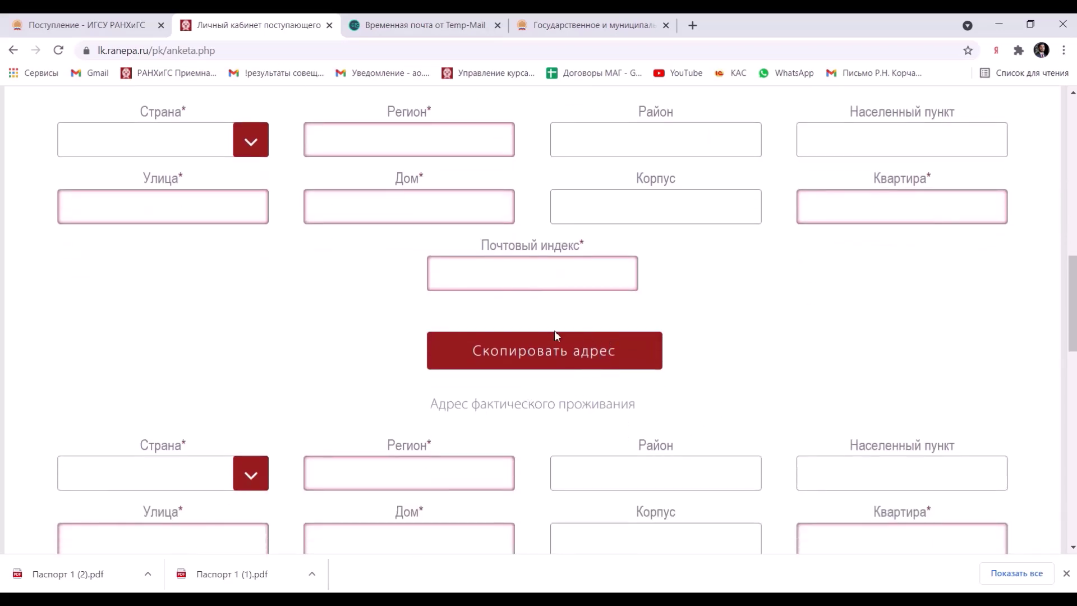
pyautogui.click(524, 343)
# - Save the contact details and advance to step 3, Образование и работа
pyautogui.scroll(-5, 746, 357)
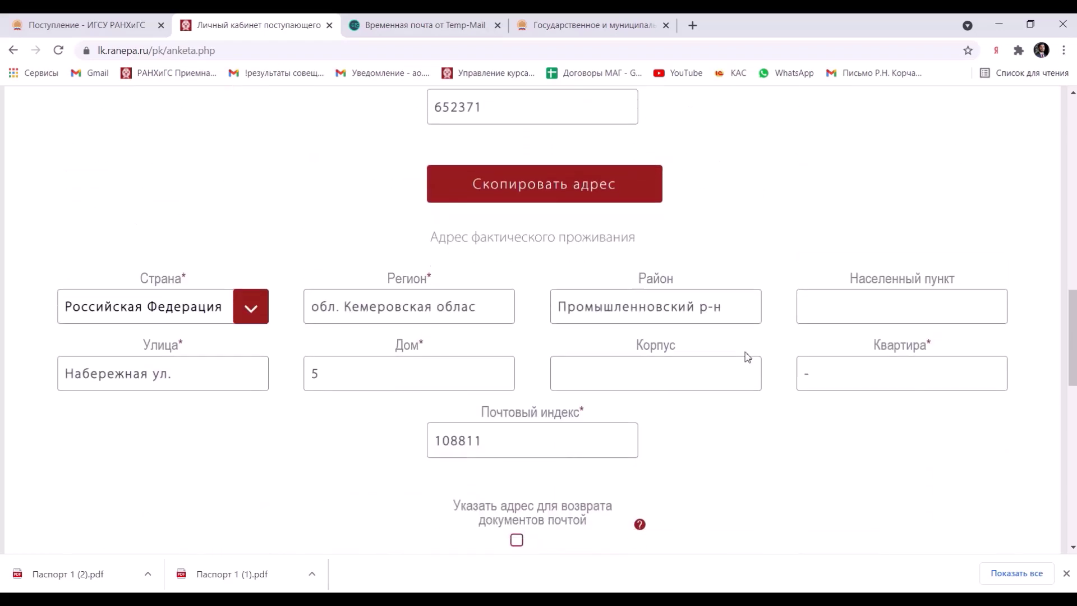
pyautogui.click(588, 522)
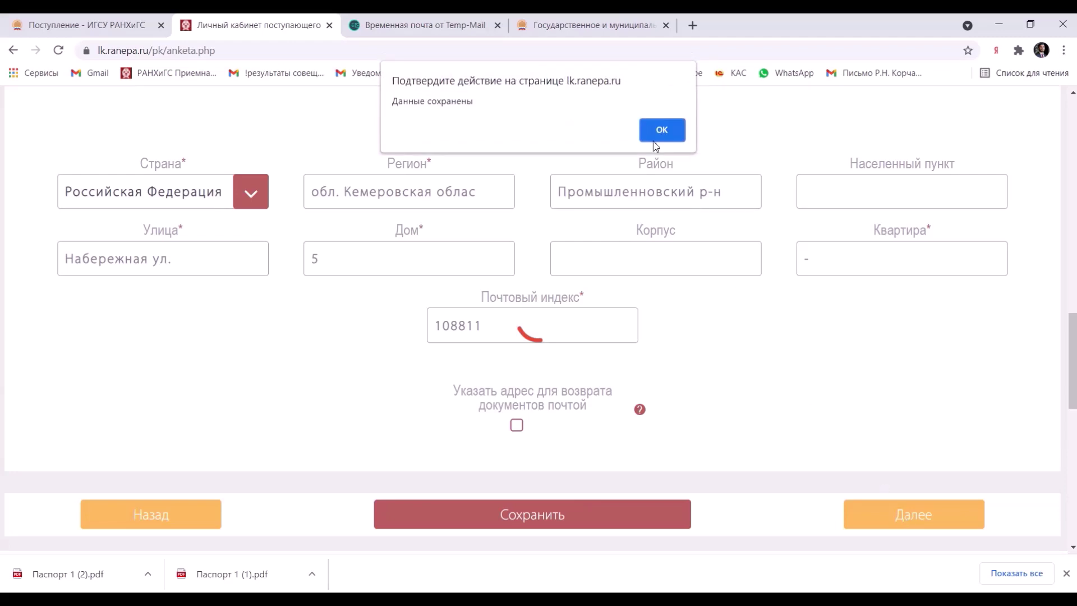
pyautogui.click(665, 131)
pyautogui.click(928, 526)
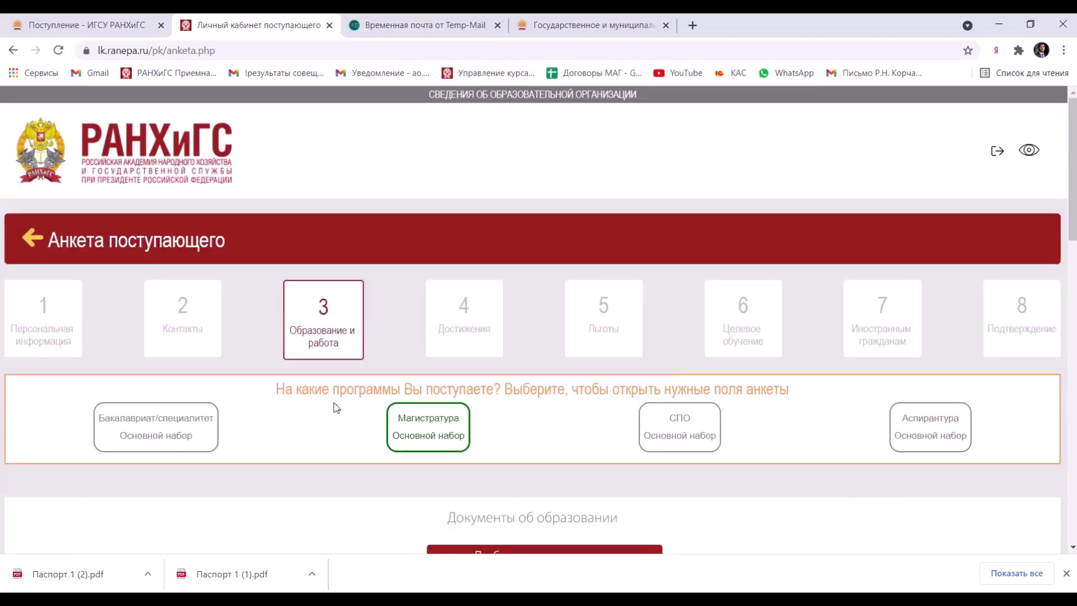
# - Add an education document entry with higher education organisation as its type
pyautogui.scroll(-3, 337, 404)
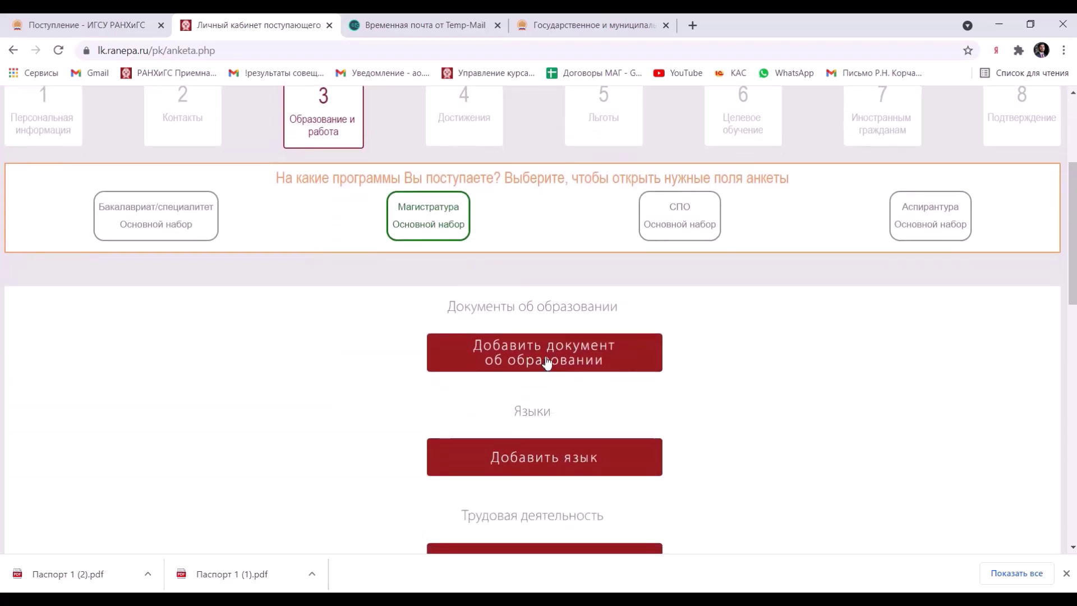
pyautogui.click(549, 362)
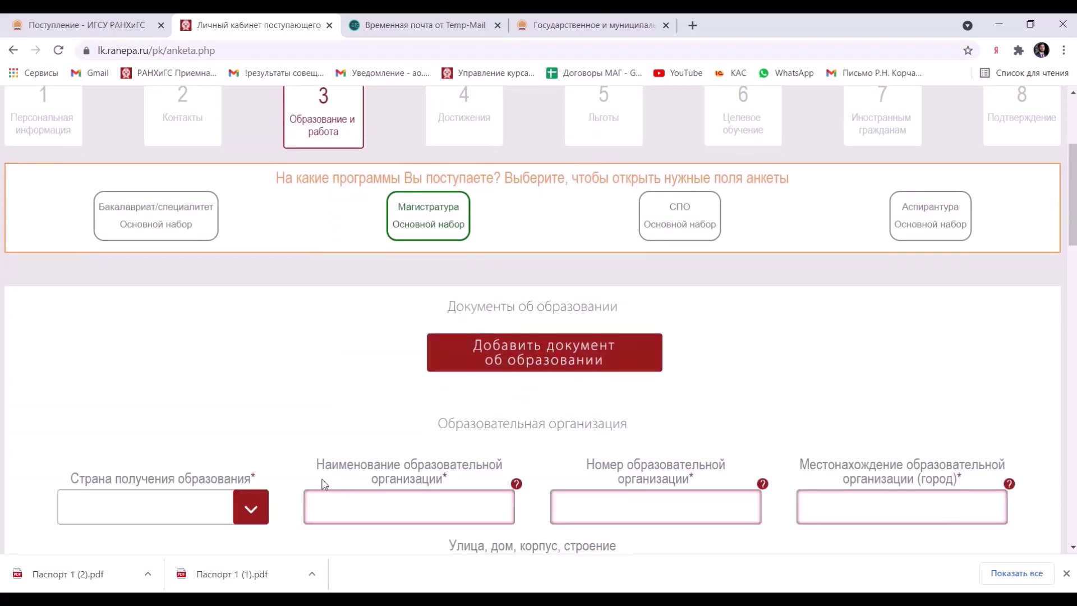
pyautogui.scroll(-2, 322, 480)
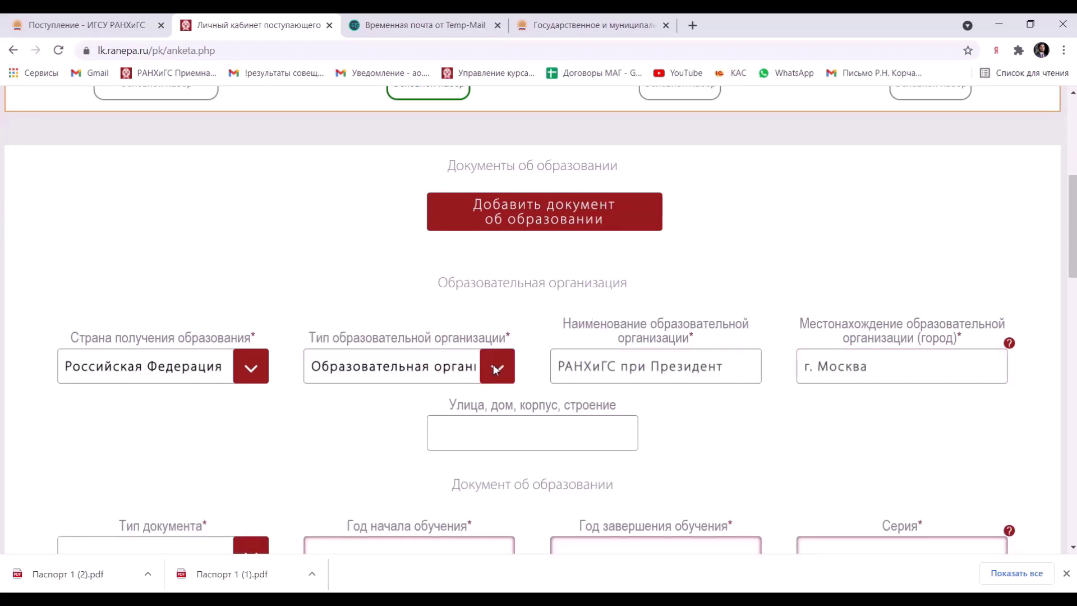
pyautogui.click(497, 368)
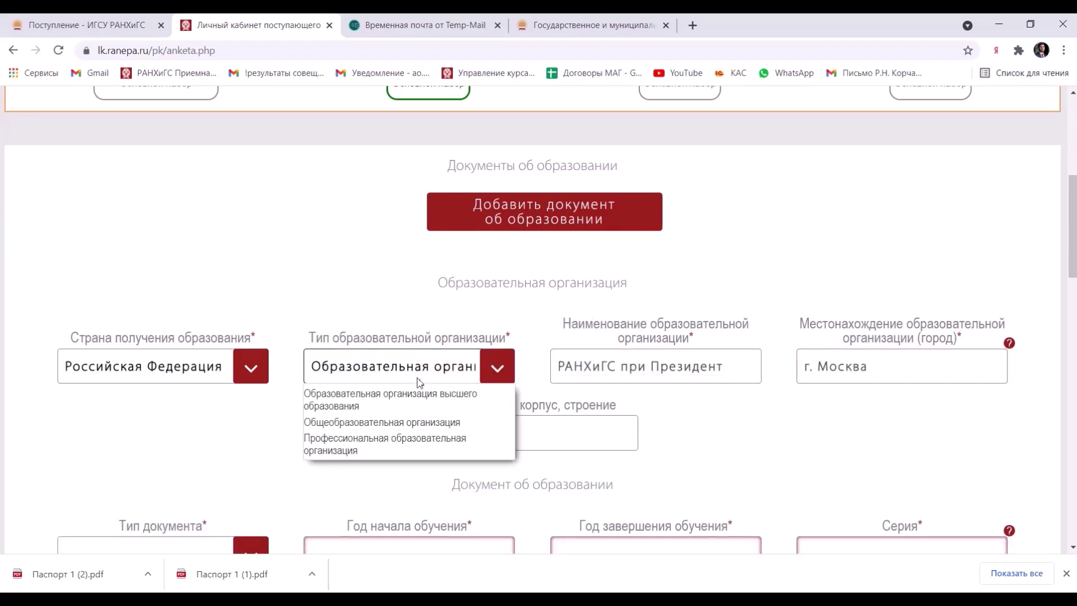
pyautogui.click(357, 406)
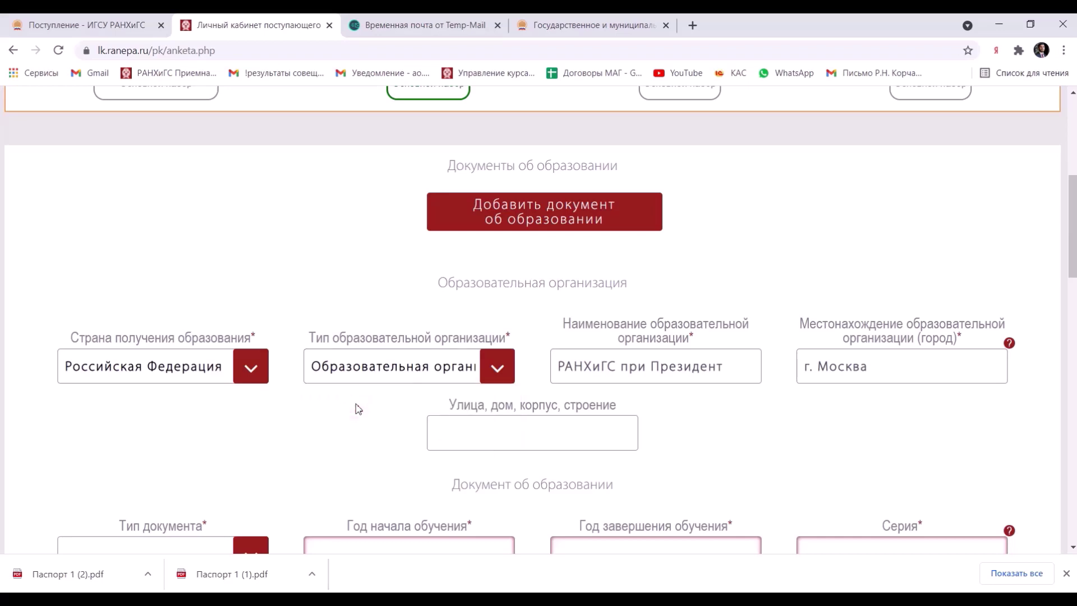
# - Enter study years 2010 to 2015, then switch to the diploma scan
pyautogui.scroll(-2, 245, 375)
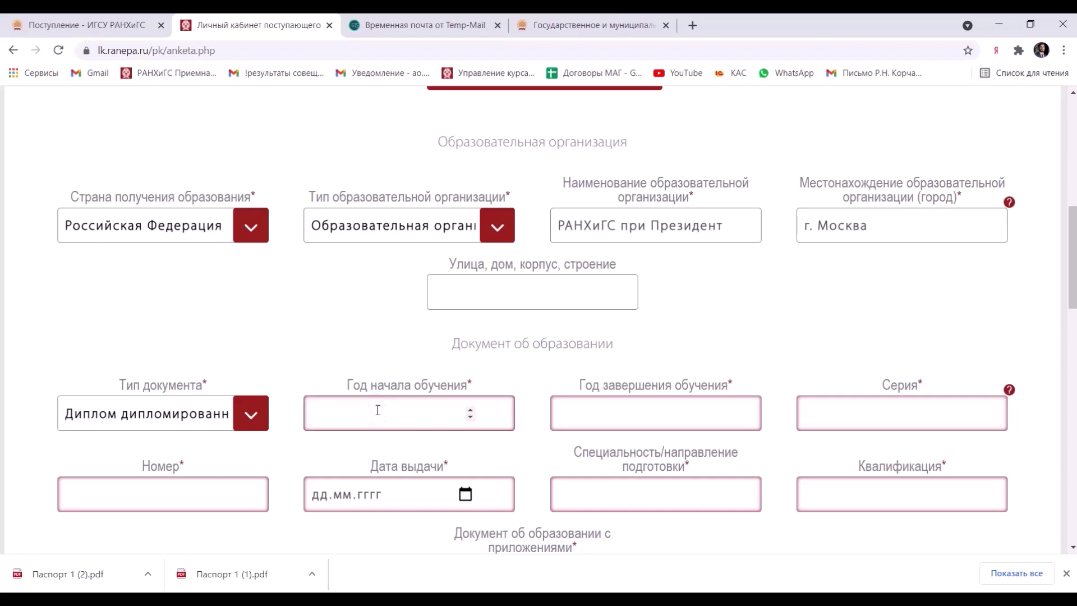
pyautogui.write('2010')
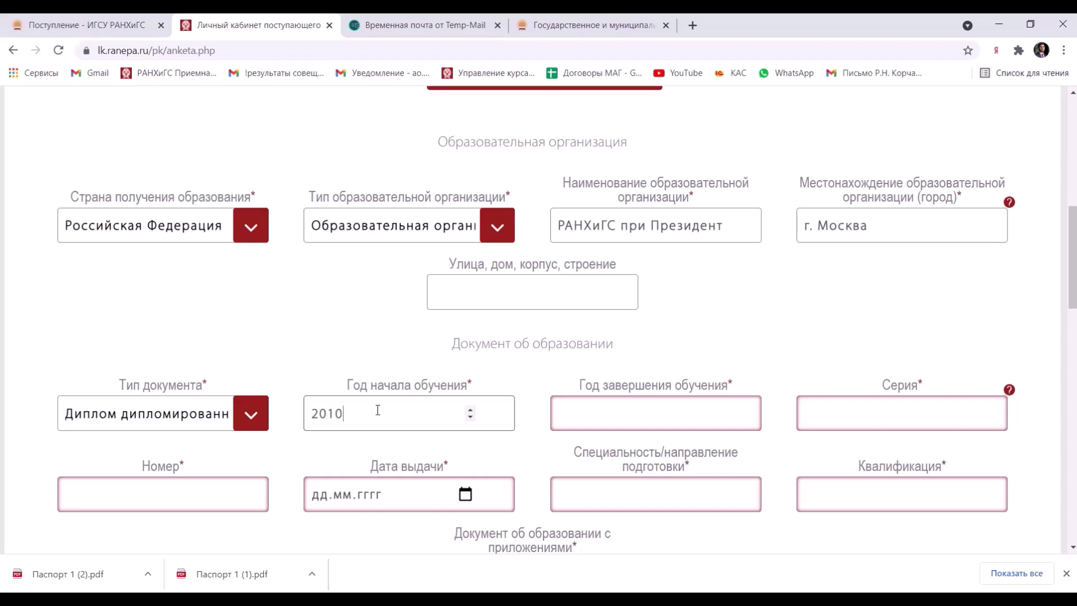
pyautogui.click(592, 422)
pyautogui.write('2015')
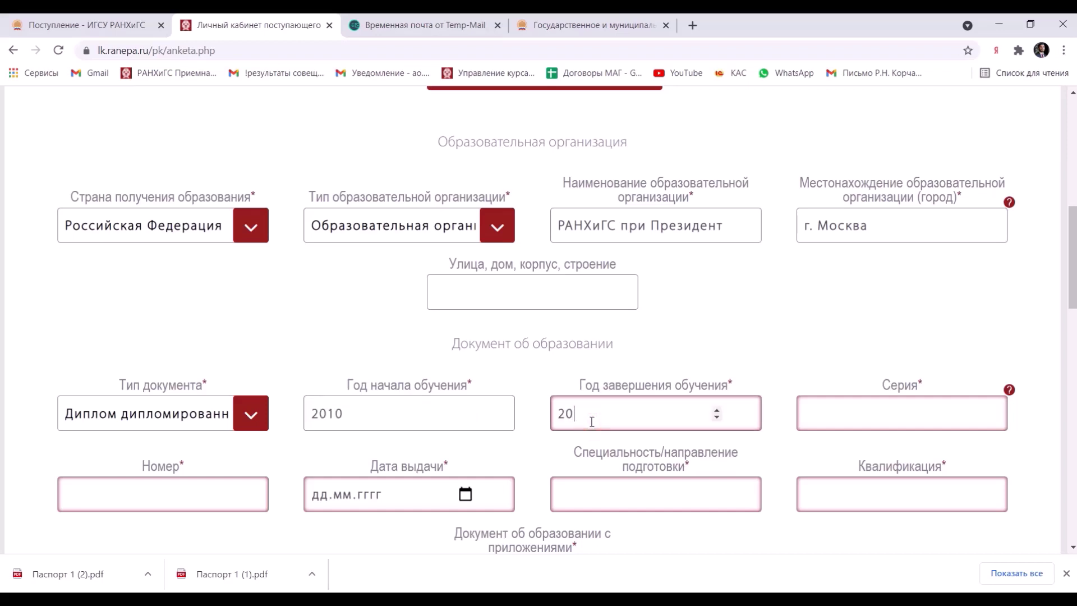
pyautogui.click(852, 411)
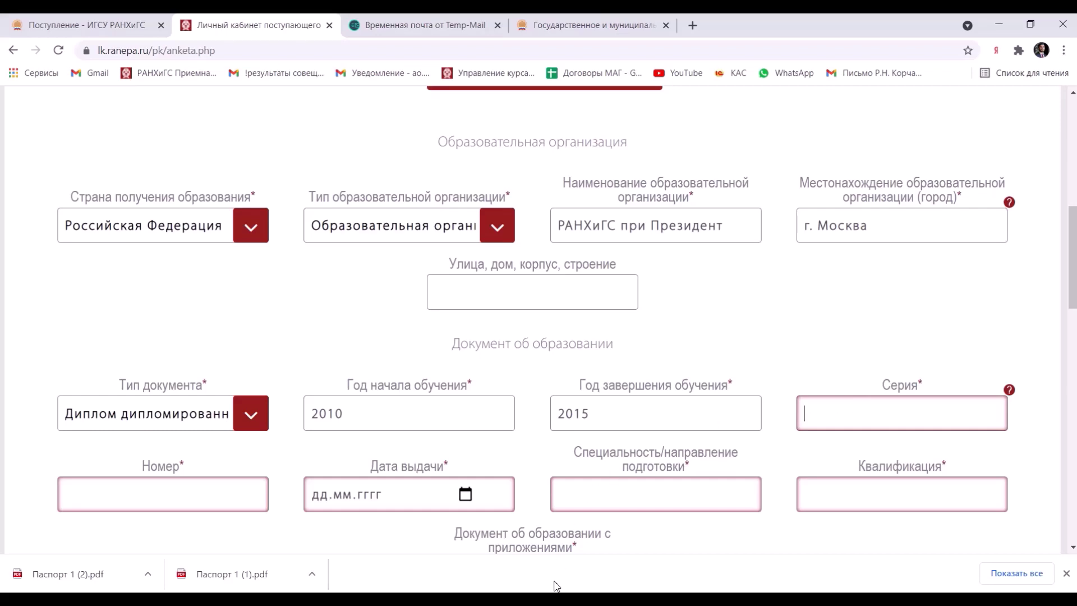
pyautogui.hotkey('alt', 'Tab')
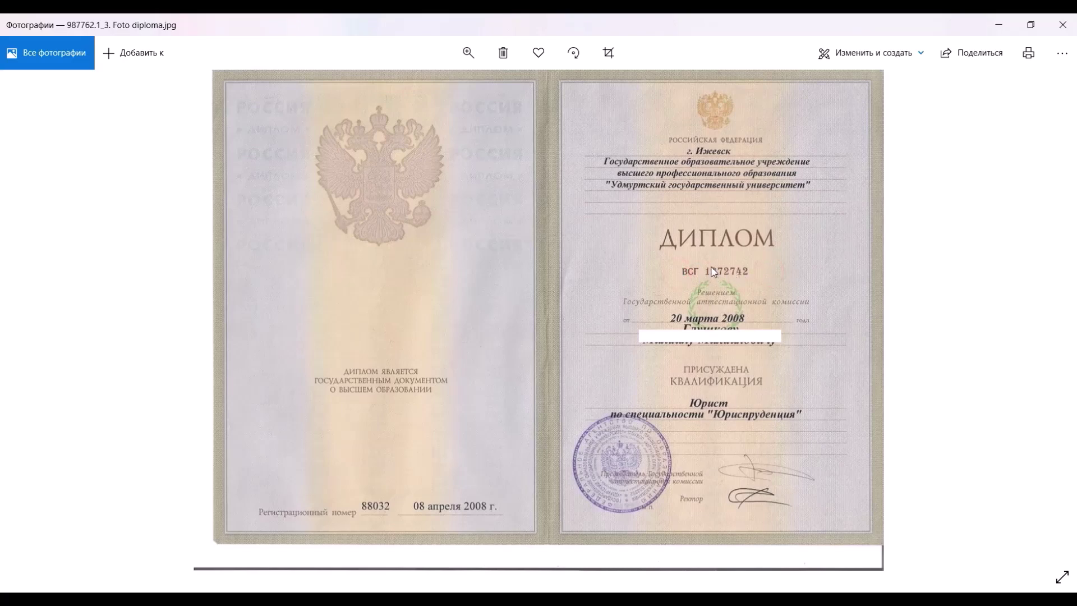
# - Copy the diploma details into the form: series ВСГ, number, issue date 08.04.2008, Юриспруденция, Юрист
pyautogui.press('Right')
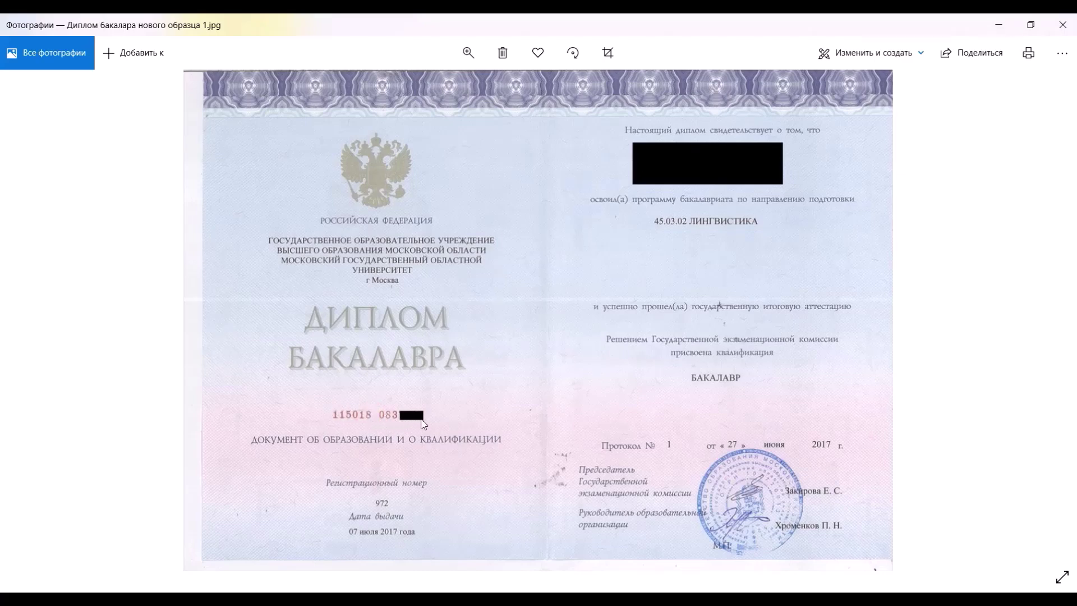
pyautogui.hotkey('alt', 'Tab')
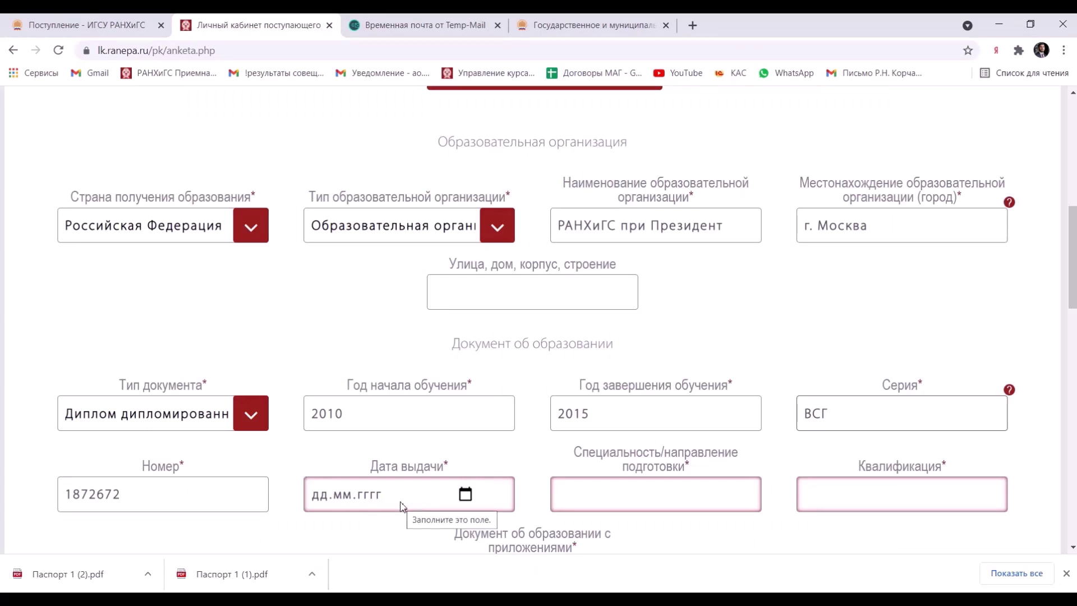
pyautogui.hotkey('alt', 'Tab')
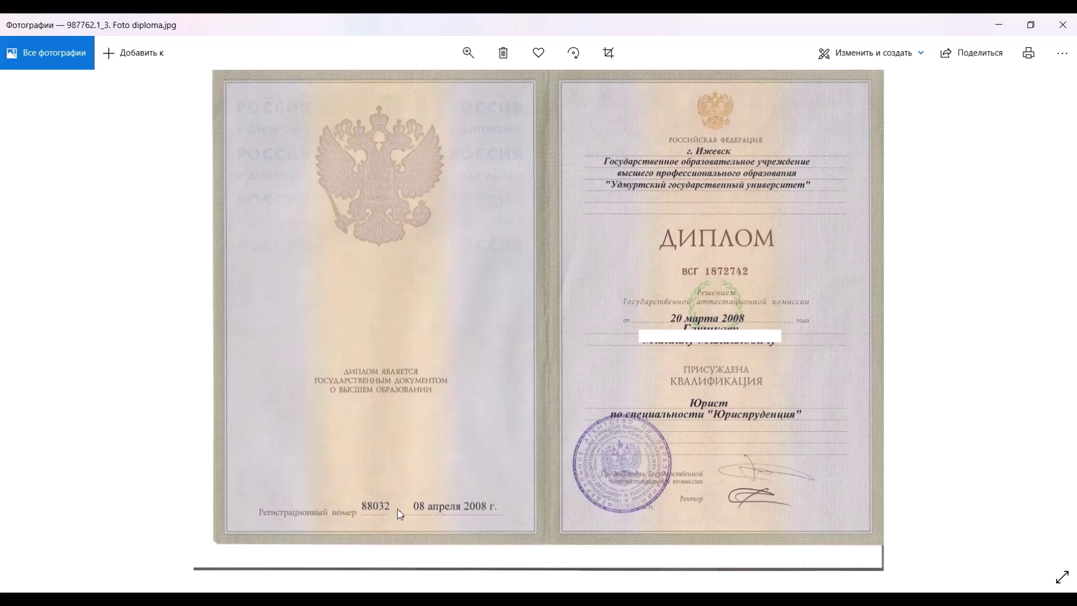
pyautogui.press('Right')
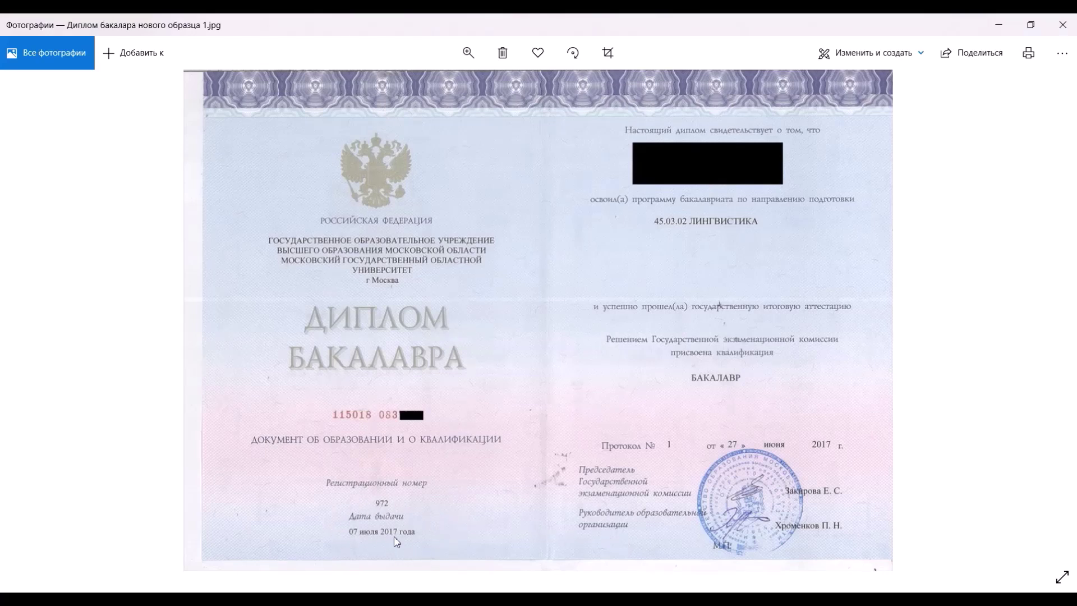
pyautogui.hotkey('alt', 'Tab')
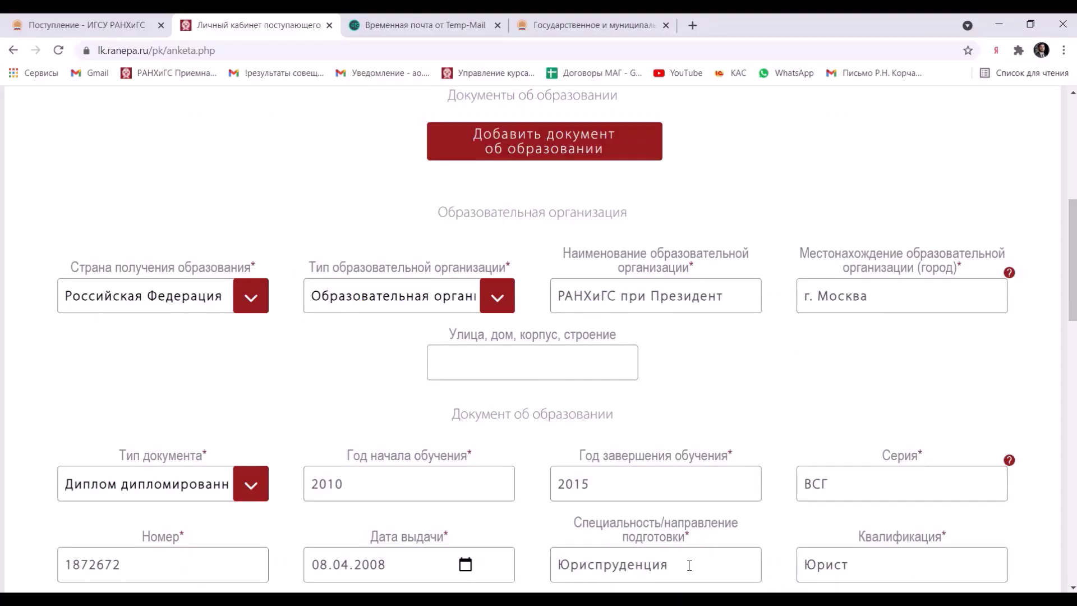
# - Switch to the iLovePDF 'Конвертация JPG в PDF' page holding the three diploma images
pyautogui.scroll(-3, 911, 553)
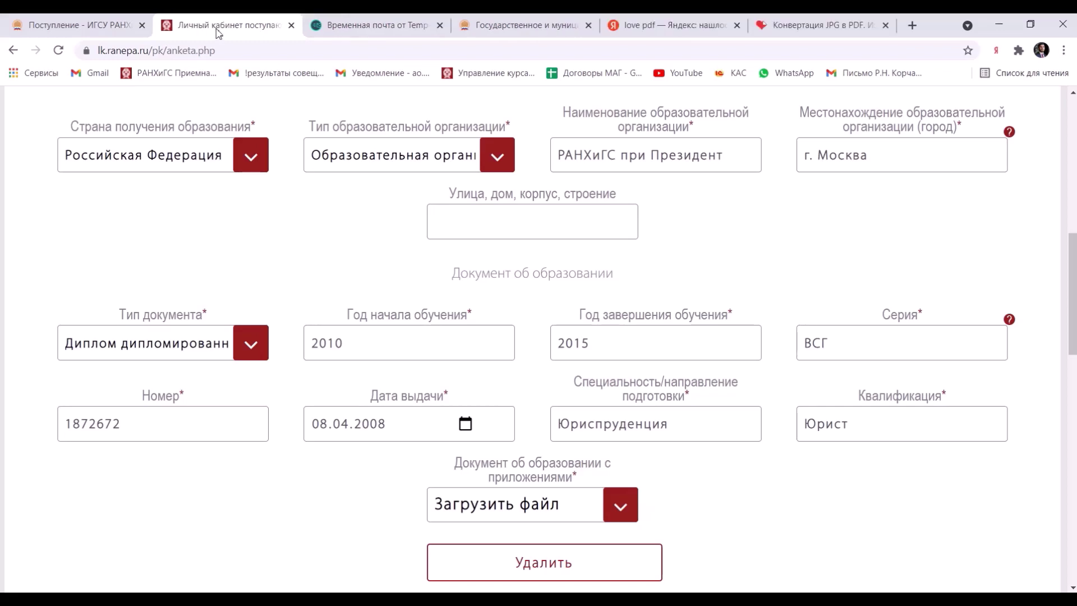
pyautogui.click(822, 25)
pyautogui.moveTo(718, 107)
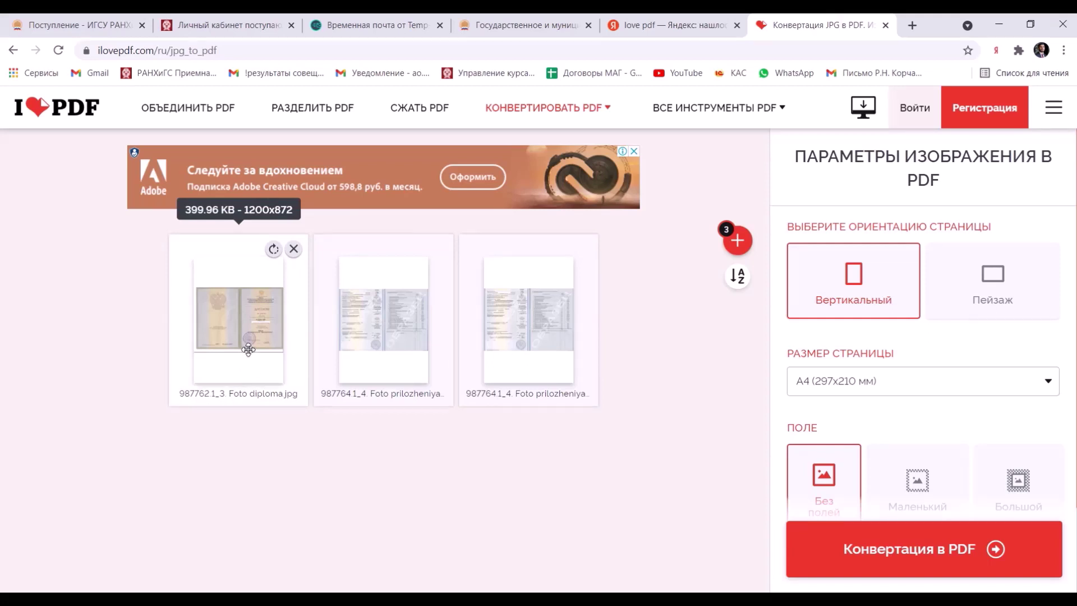
# - Keep the diploma photo ahead of the two appendix photos, then return to the applicant form
pyautogui.moveTo(381, 325)
pyautogui.mouseDown()
pyautogui.moveTo(577, 312)
pyautogui.moveTo(575, 326)
pyautogui.moveTo(387, 325)
pyautogui.mouseUp()
pyautogui.moveTo(561, 330); pyautogui.dragTo(535, 344)
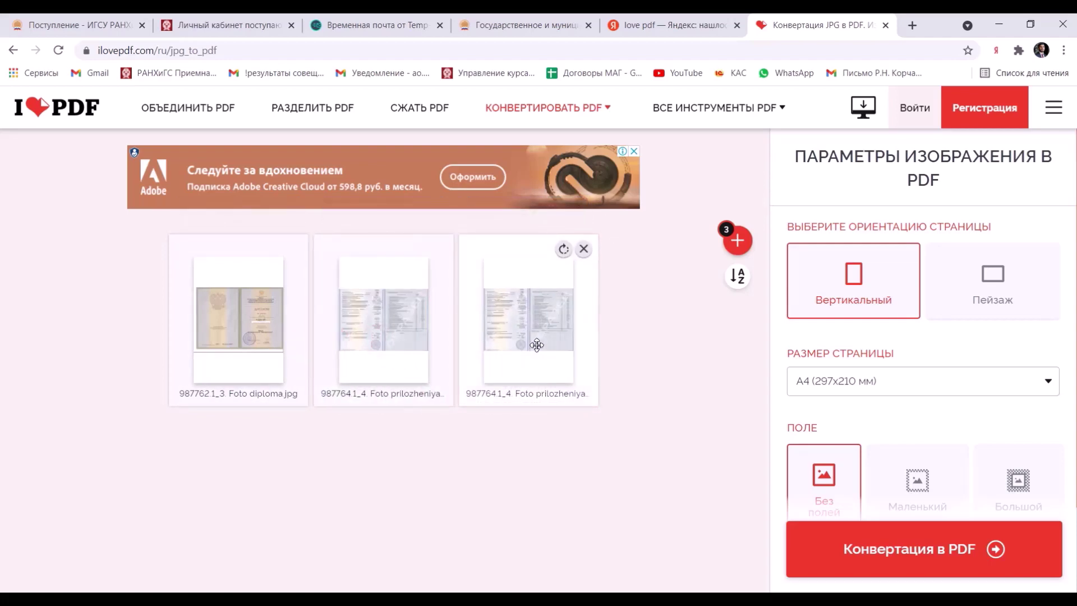
pyautogui.click(227, 24)
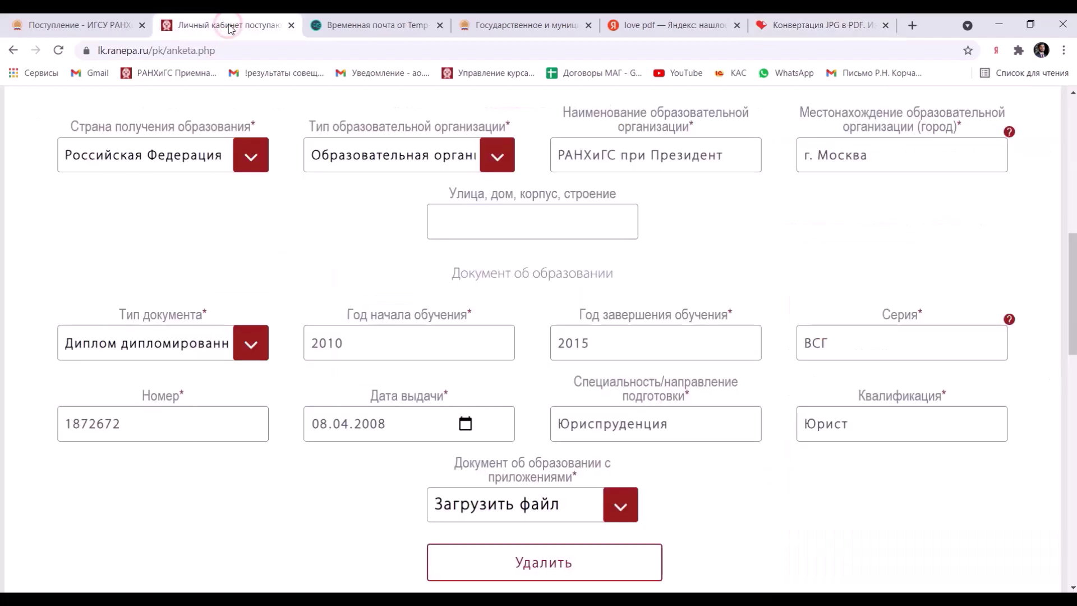
# - Attach and save '987762.1_3. Foto diploma.jpg' as the education document, then check the attached-files list
pyautogui.click(619, 505)
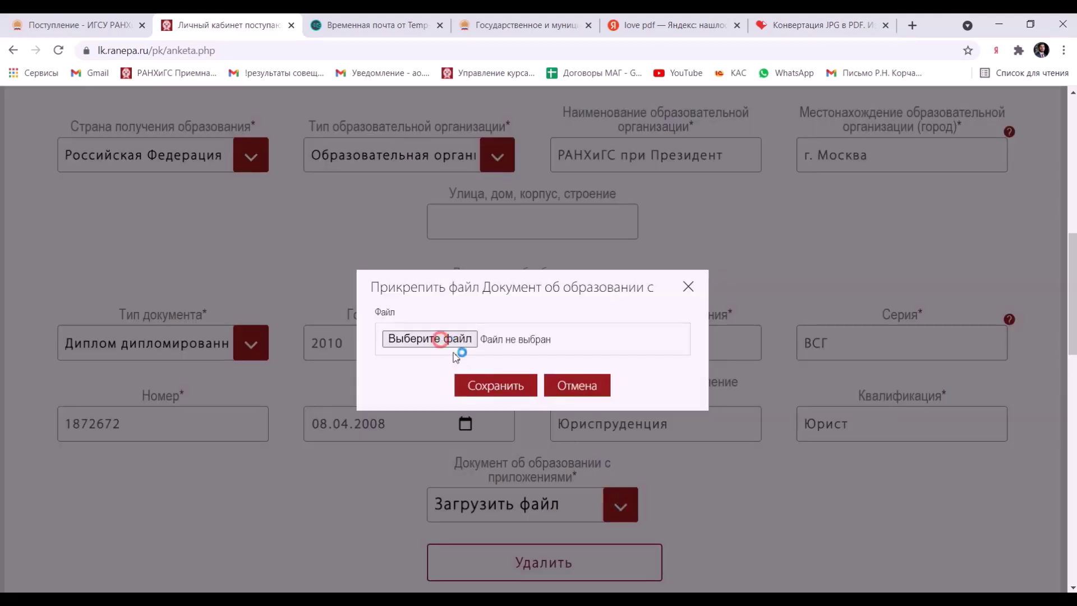
pyautogui.click(430, 339)
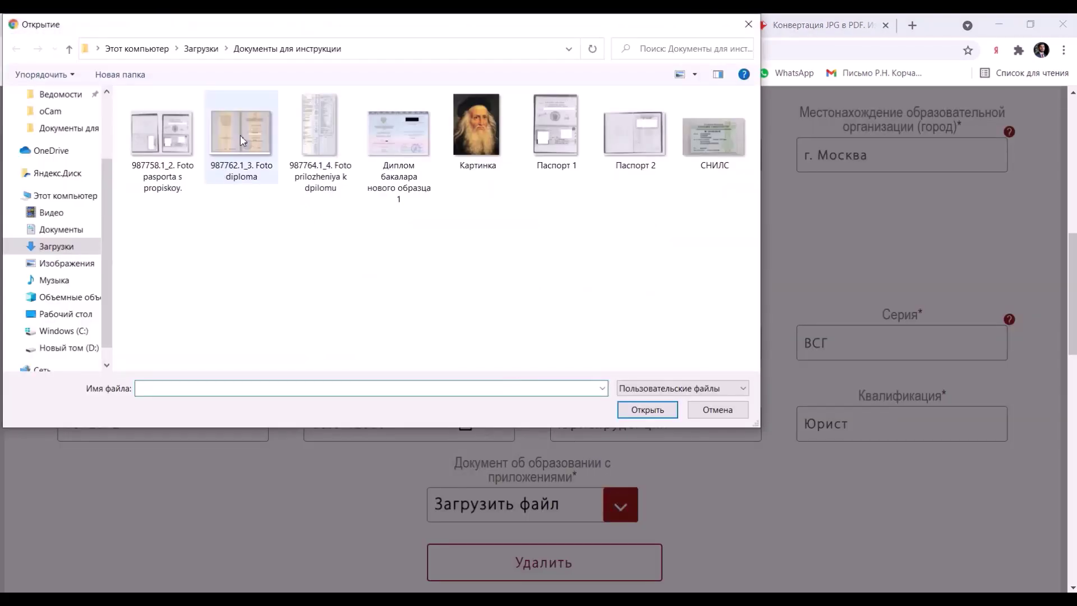
pyautogui.click(240, 135)
pyautogui.click(645, 409)
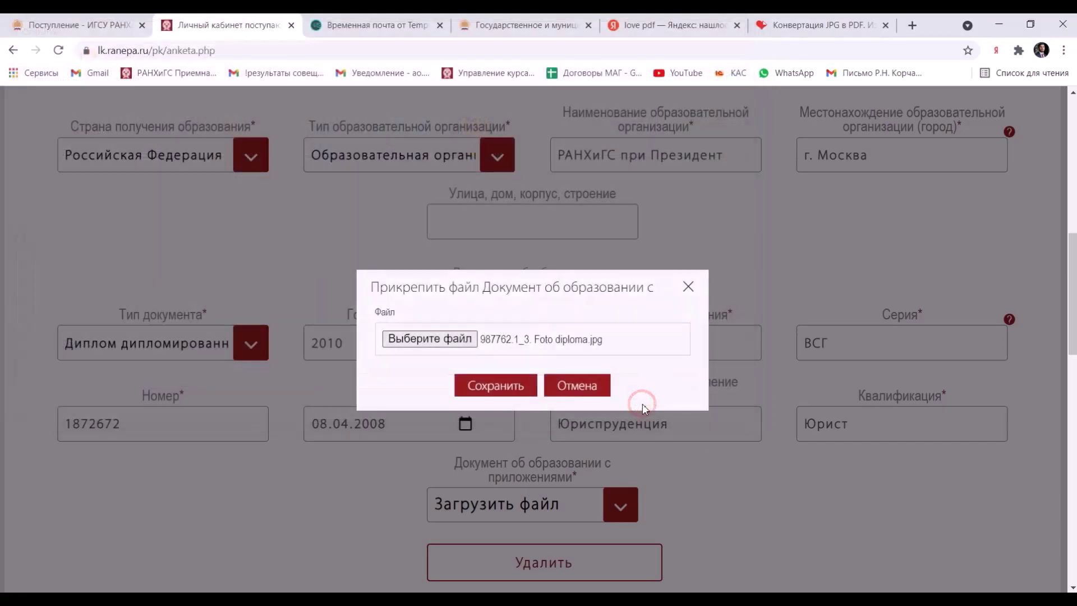
pyautogui.click(511, 386)
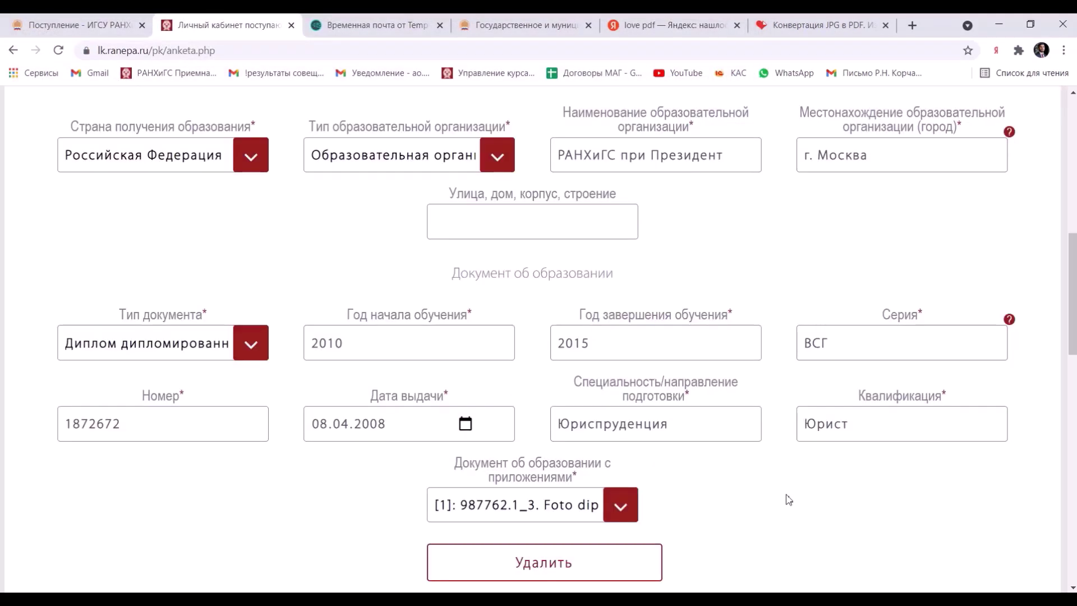
pyautogui.click(620, 506)
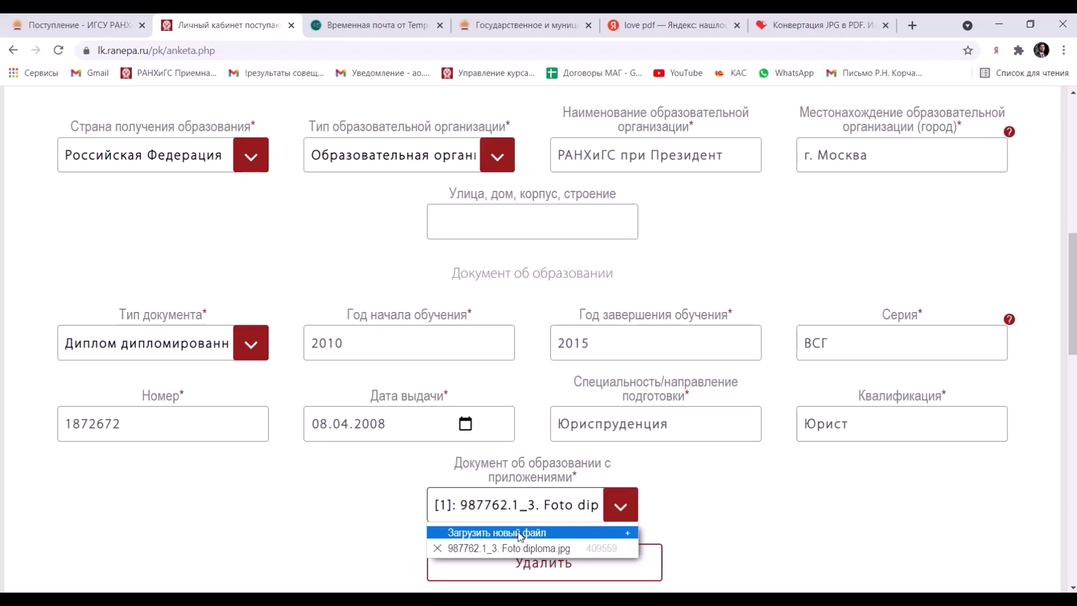
pyautogui.click(790, 522)
pyautogui.scroll(-2, 759, 500)
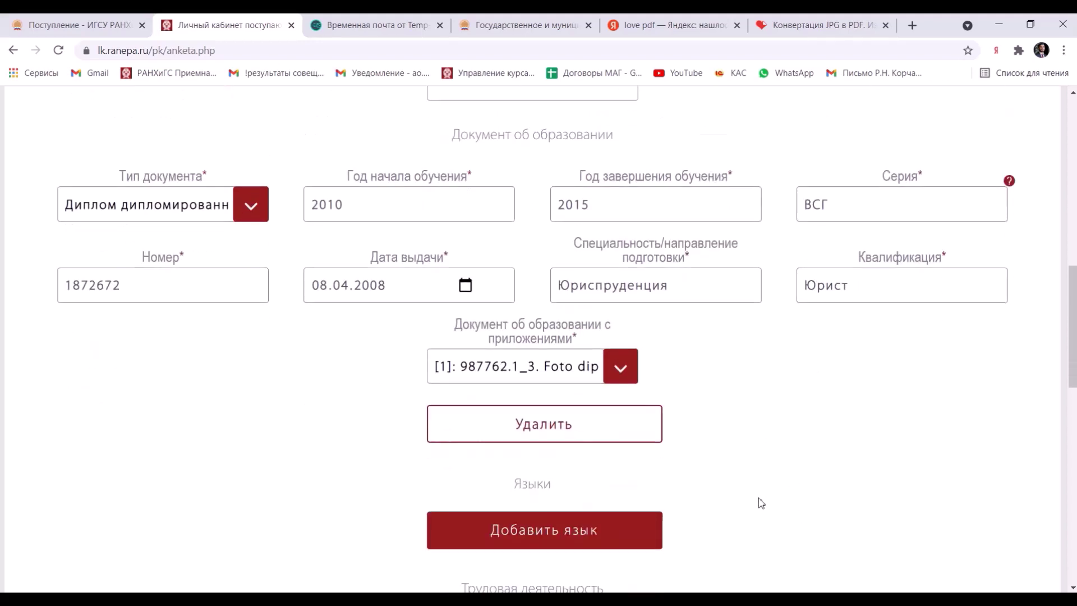
# - Add a blank foreign-language row, leaving Степень владения unselected
pyautogui.click(563, 534)
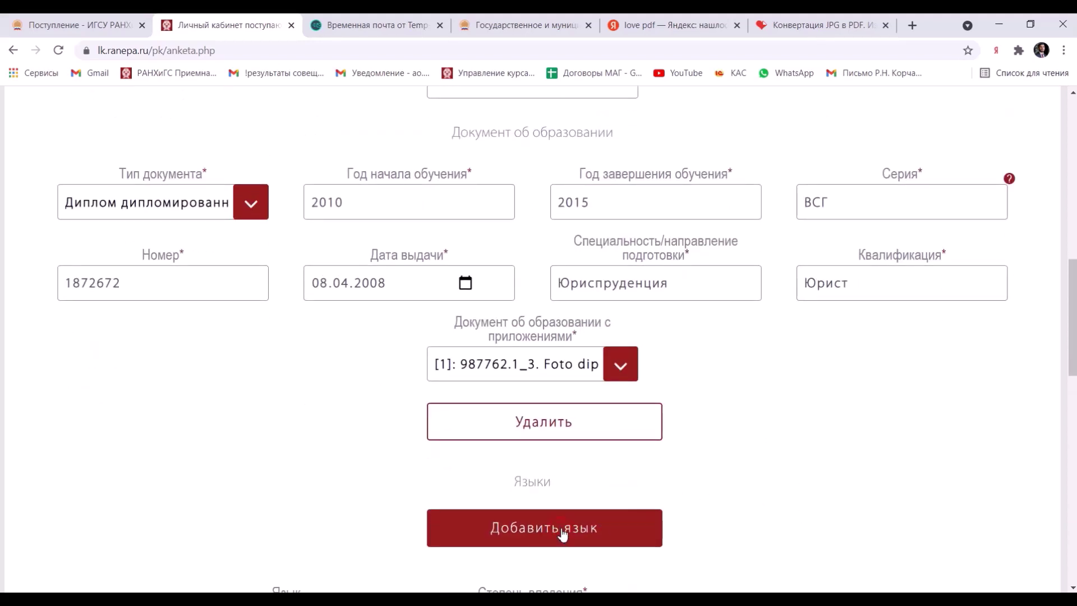
pyautogui.scroll(-3, 564, 530)
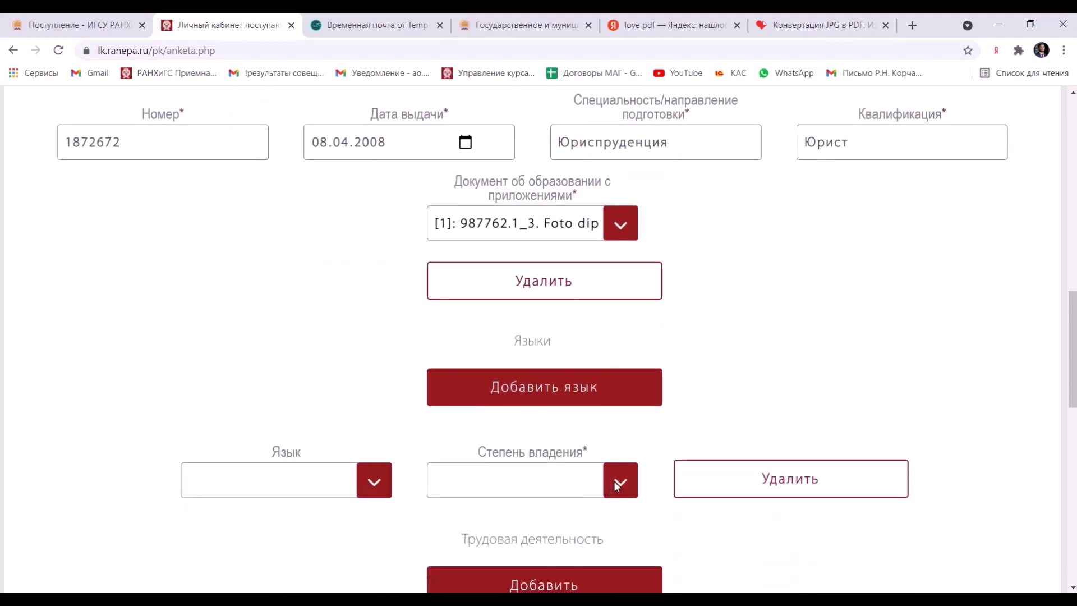
pyautogui.click(618, 482)
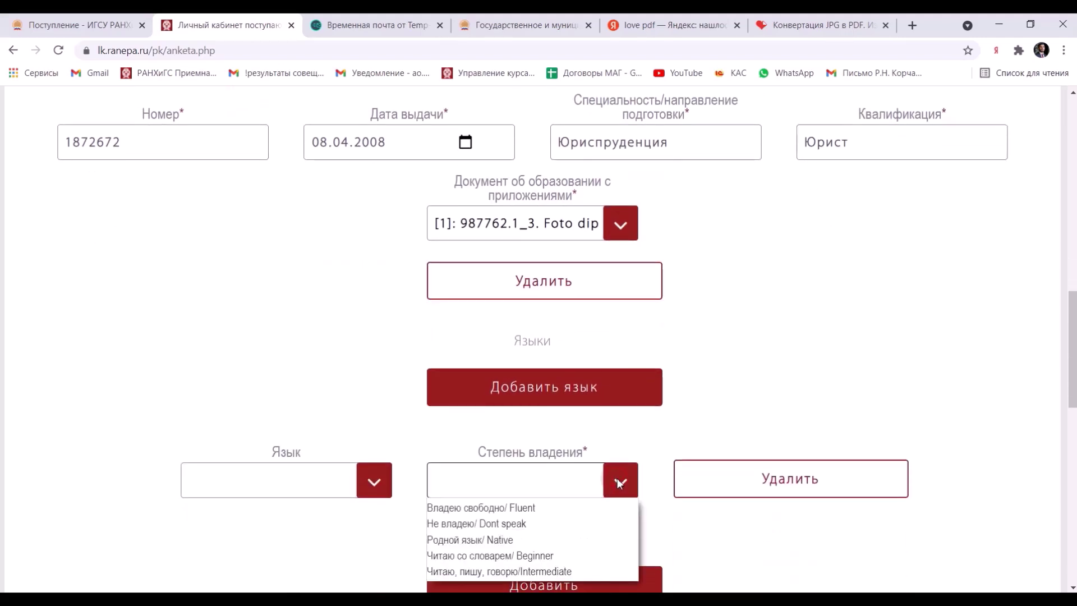
pyautogui.click(813, 386)
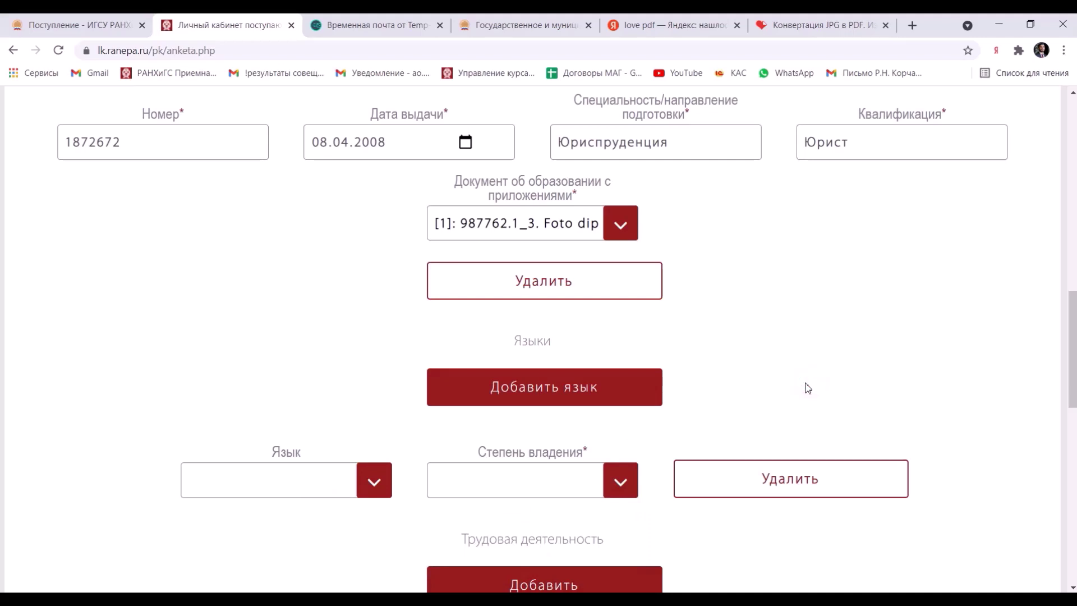
# - Add a blank row under Трудовая деятельность
pyautogui.scroll(-3, 808, 387)
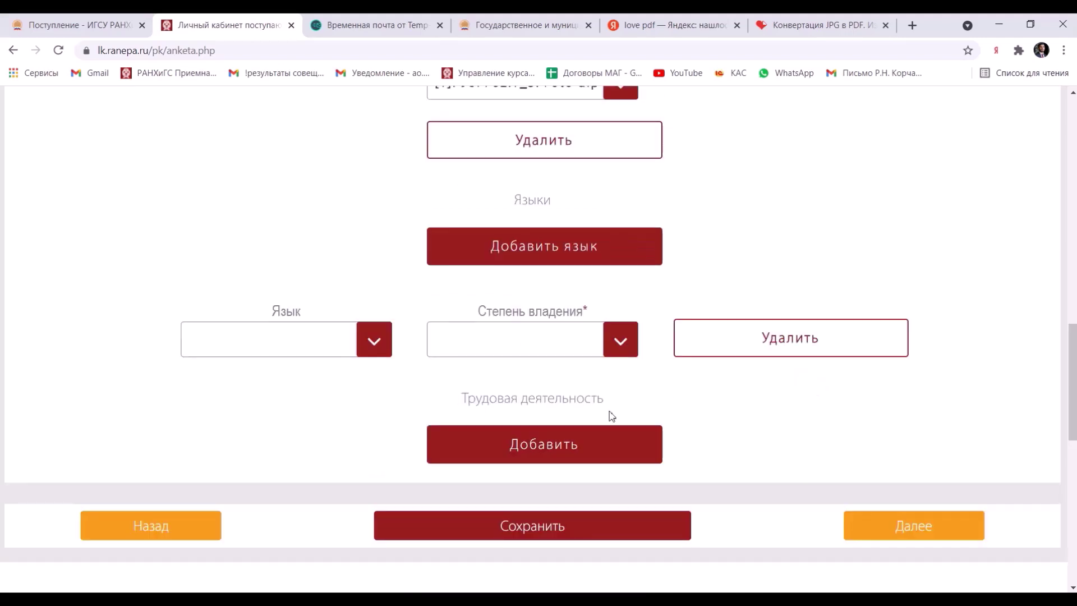
pyautogui.click(550, 445)
pyautogui.scroll(-1, 548, 447)
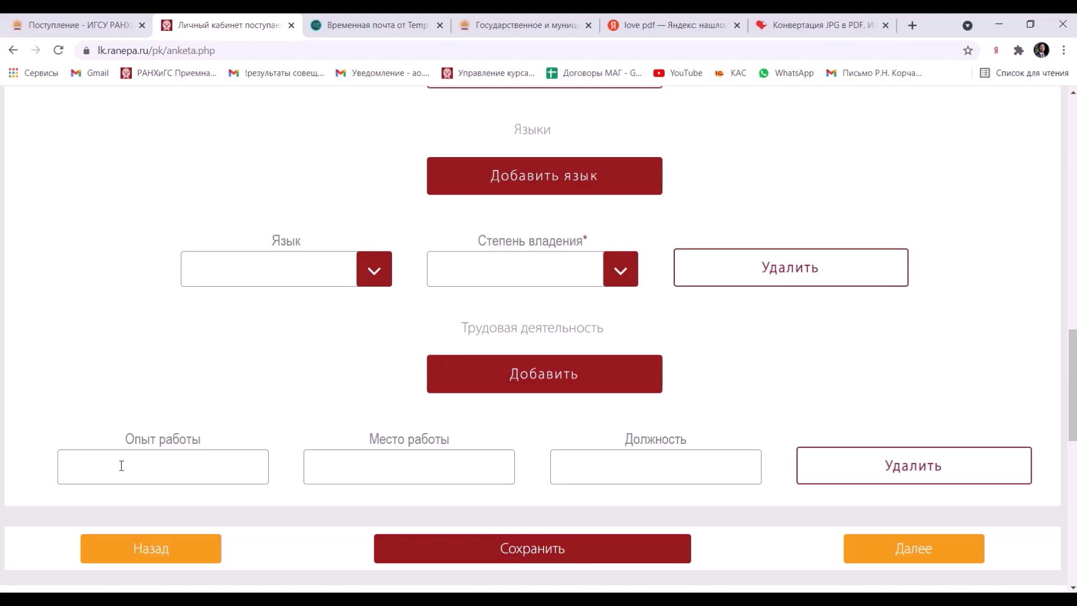
pyautogui.scroll(-4, 449, 348)
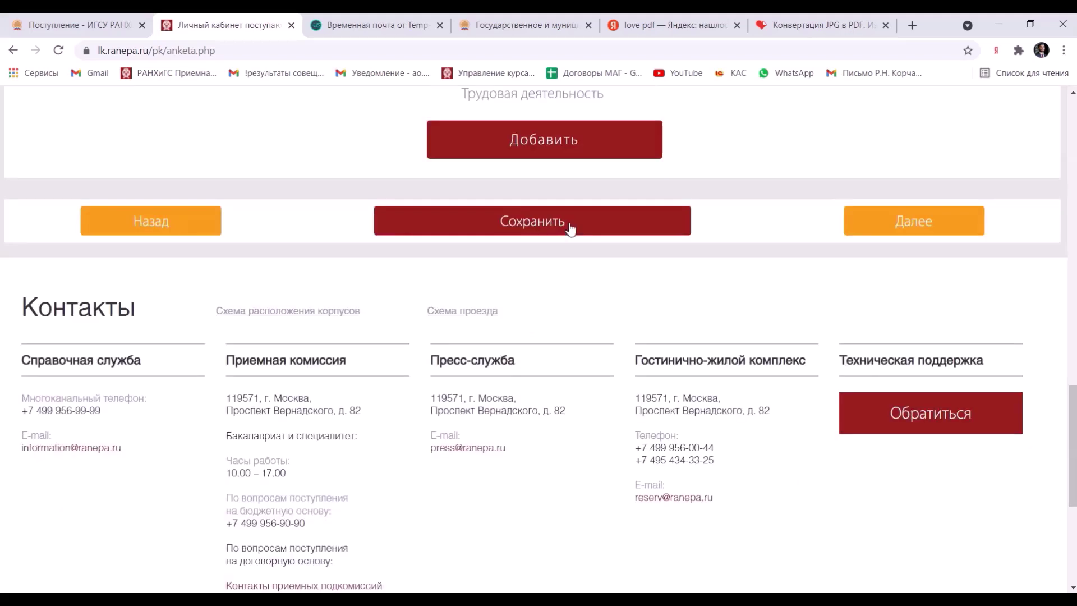
# - Advance to step 4 Достижения and add an individual-achievement row with no type chosen
pyautogui.click(925, 223)
pyautogui.scroll(-5, 926, 225)
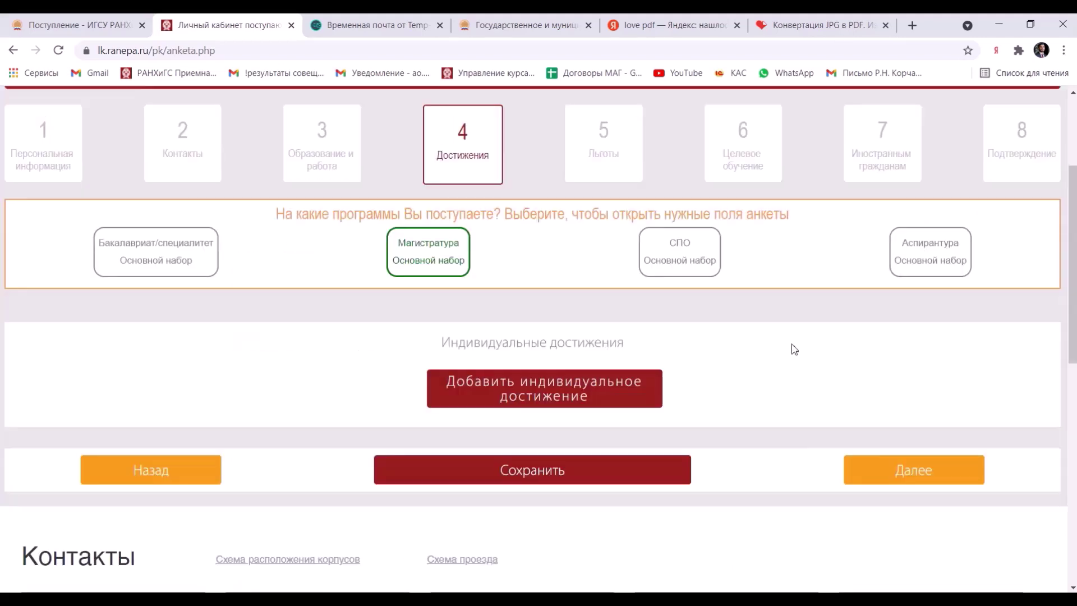
pyautogui.click(547, 395)
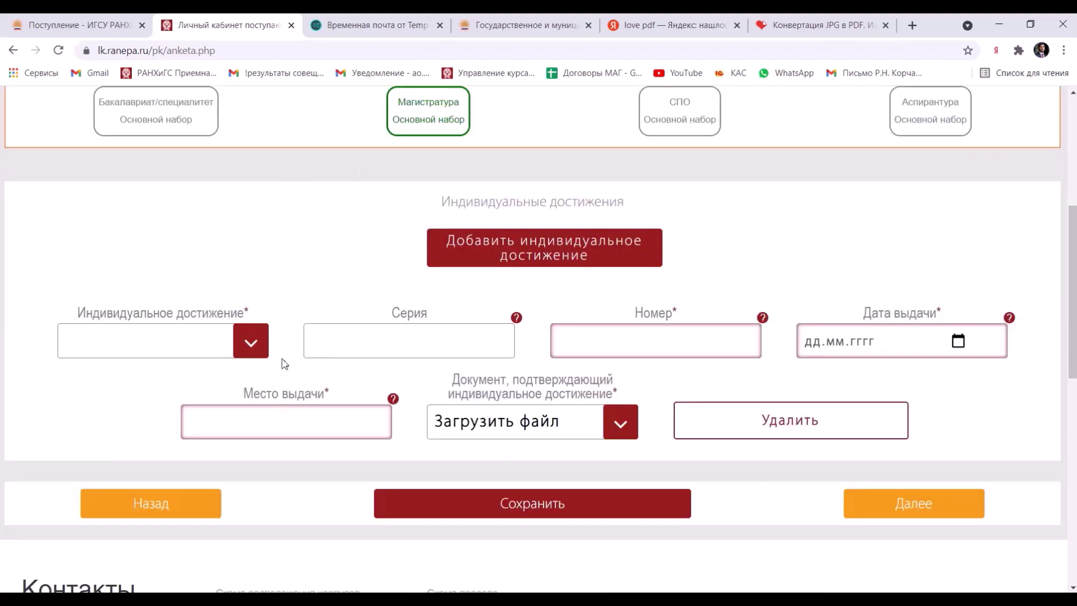
pyautogui.click(261, 339)
pyautogui.click(230, 333)
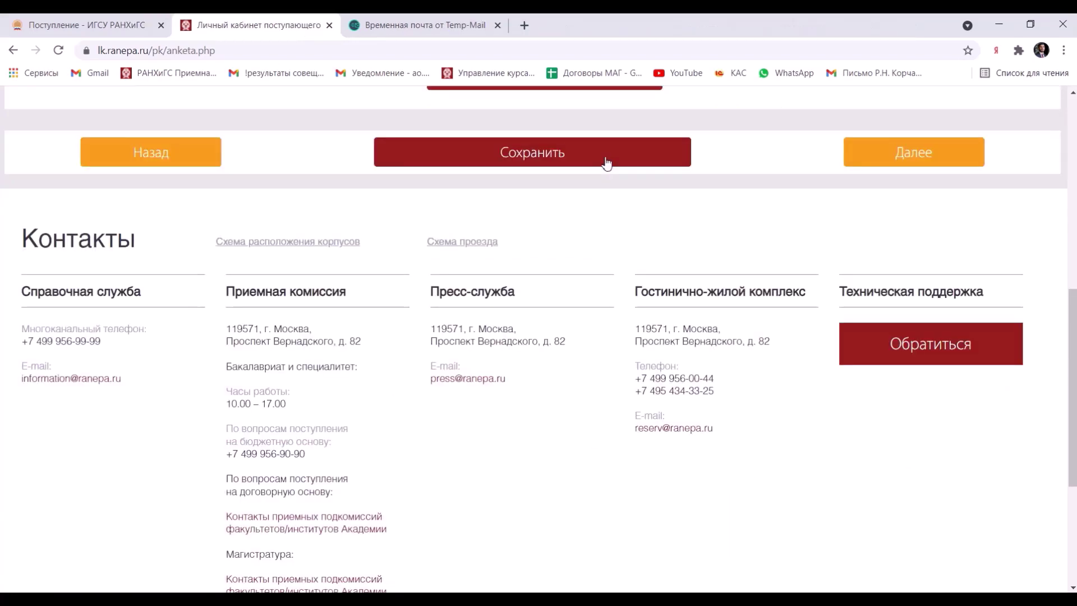
# - Move through the Льготы, Целевое обучение and foreign-citizens steps to step 8 Подтверждение
pyautogui.click(922, 154)
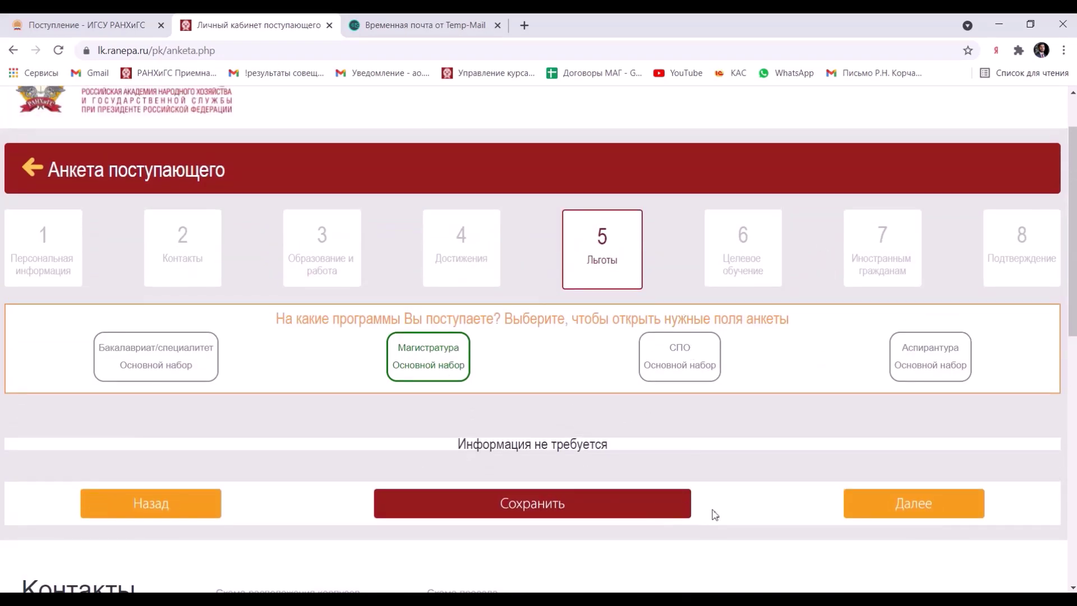
pyautogui.click(761, 270)
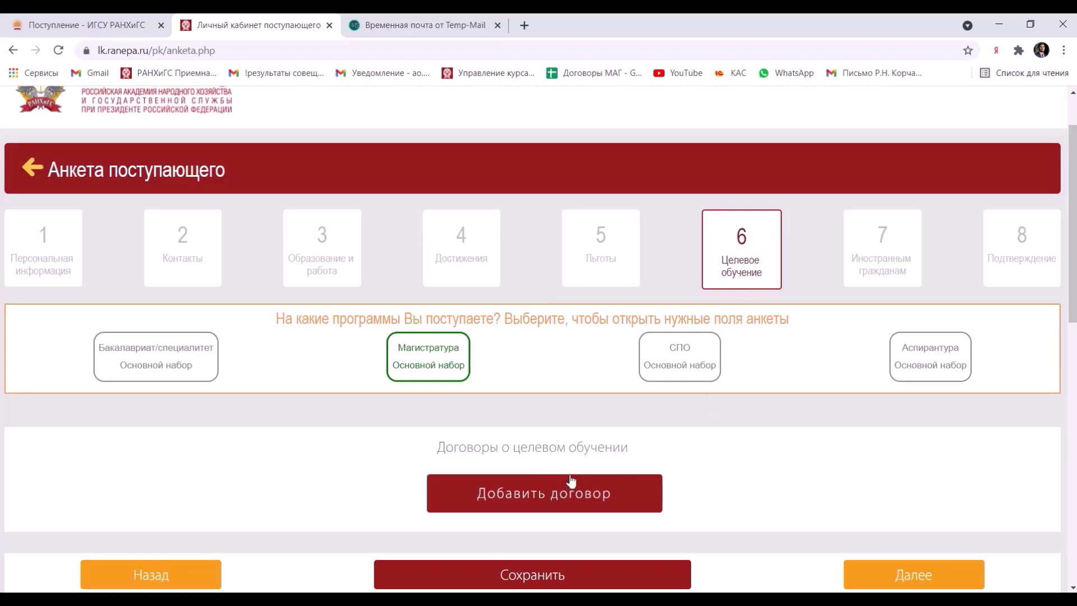
pyautogui.scroll(-1, 658, 433)
pyautogui.click(896, 170)
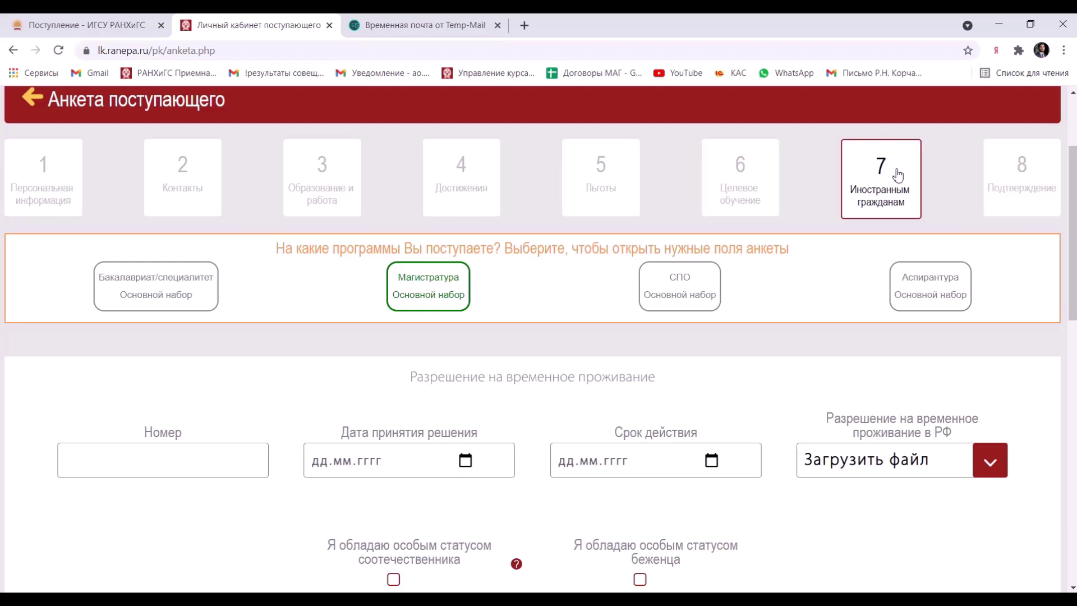
pyautogui.click(1027, 190)
# - Tick the electronic-interaction consent and save the applicant questionnaire
pyautogui.scroll(-1, 393, 411)
pyautogui.click(394, 412)
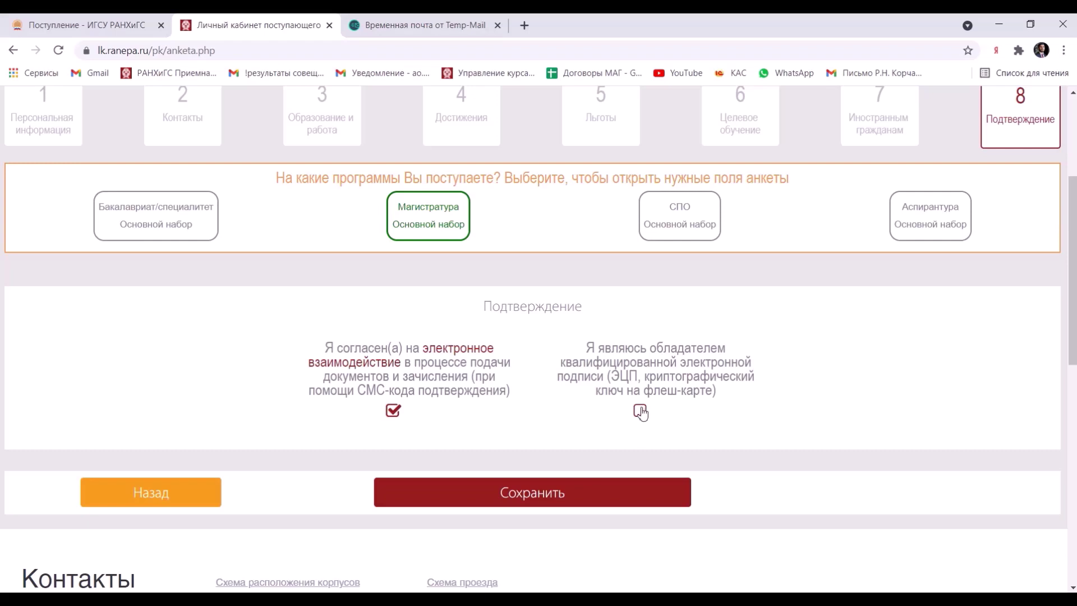
pyautogui.click(532, 501)
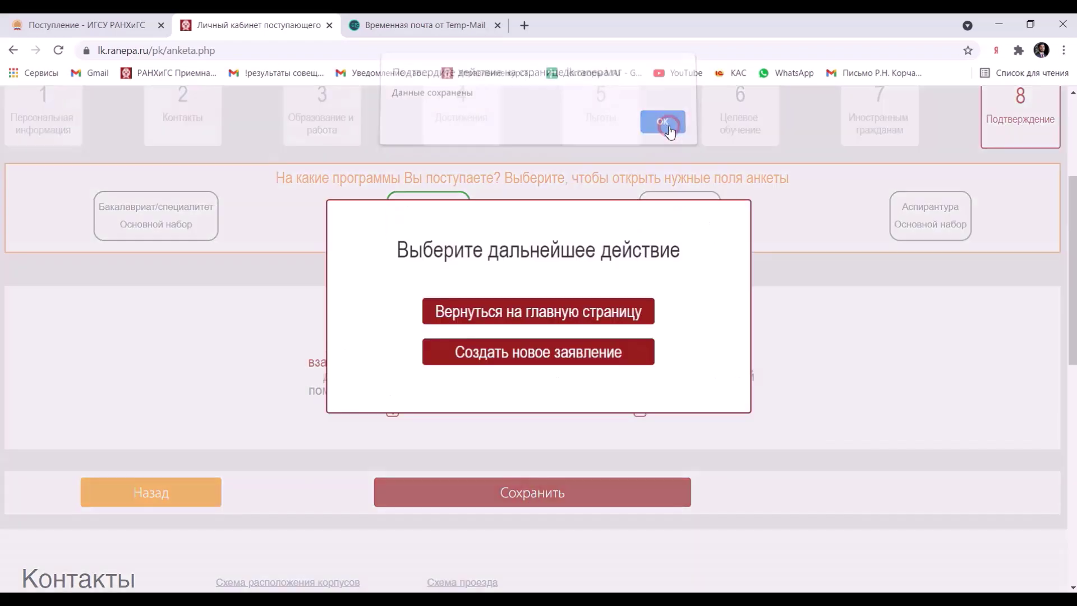
pyautogui.click(661, 120)
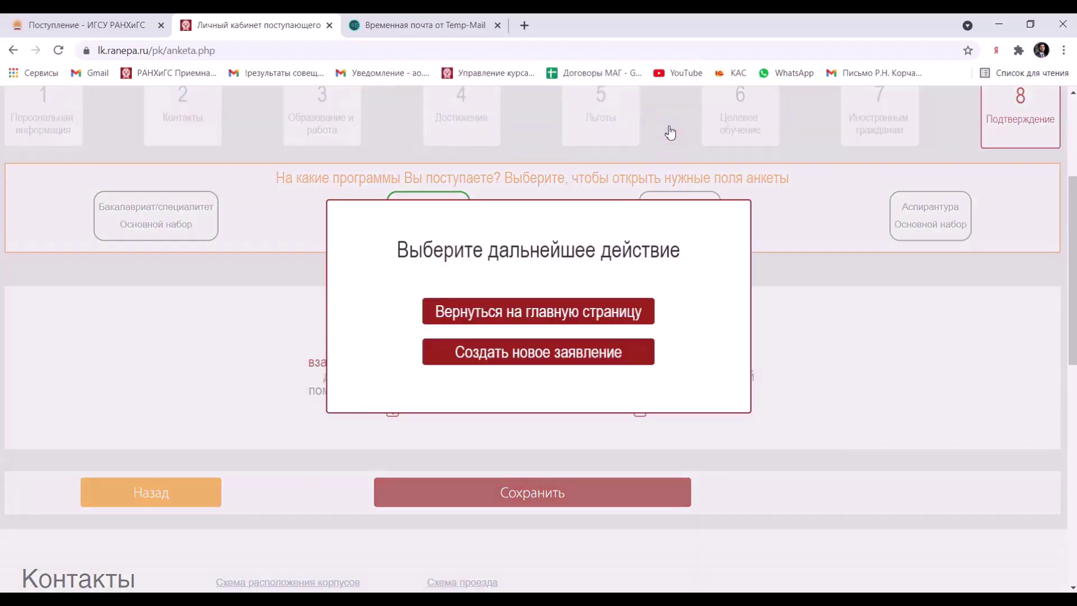
# - Create a Магистратура application for Москва (Институт государственной службы и управления) with Общий конкурс basis
pyautogui.click(556, 353)
pyautogui.scroll(-5, 499, 398)
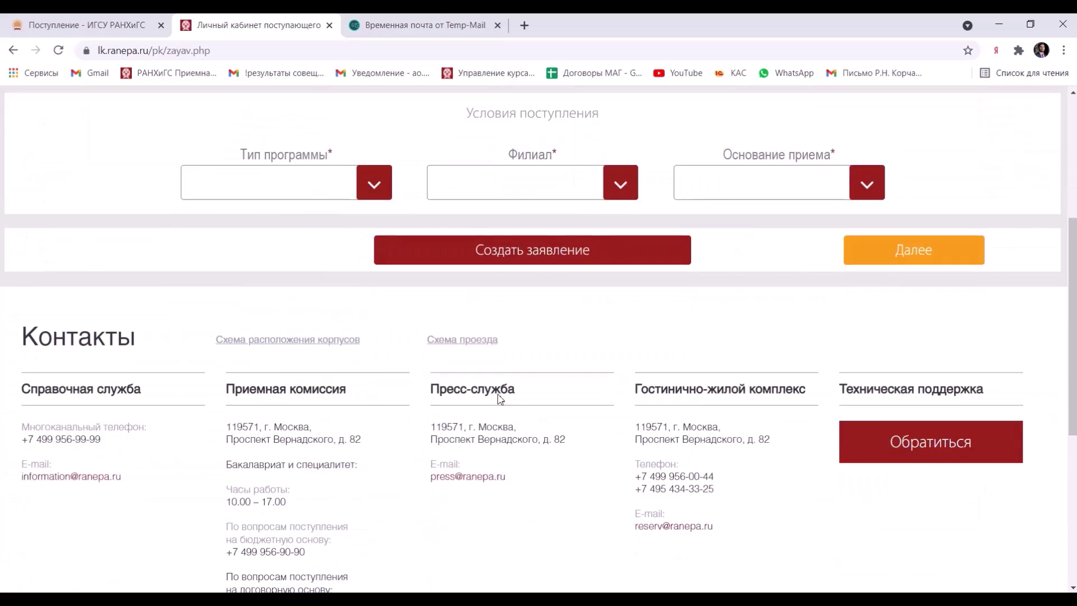
pyautogui.click(372, 183)
pyautogui.click(259, 241)
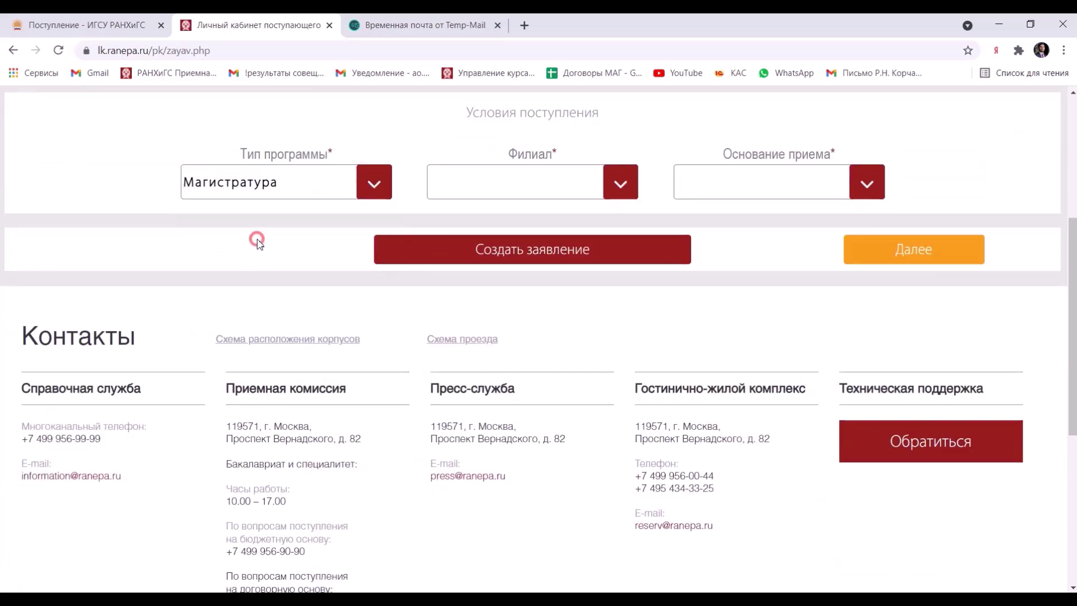
pyautogui.click(619, 181)
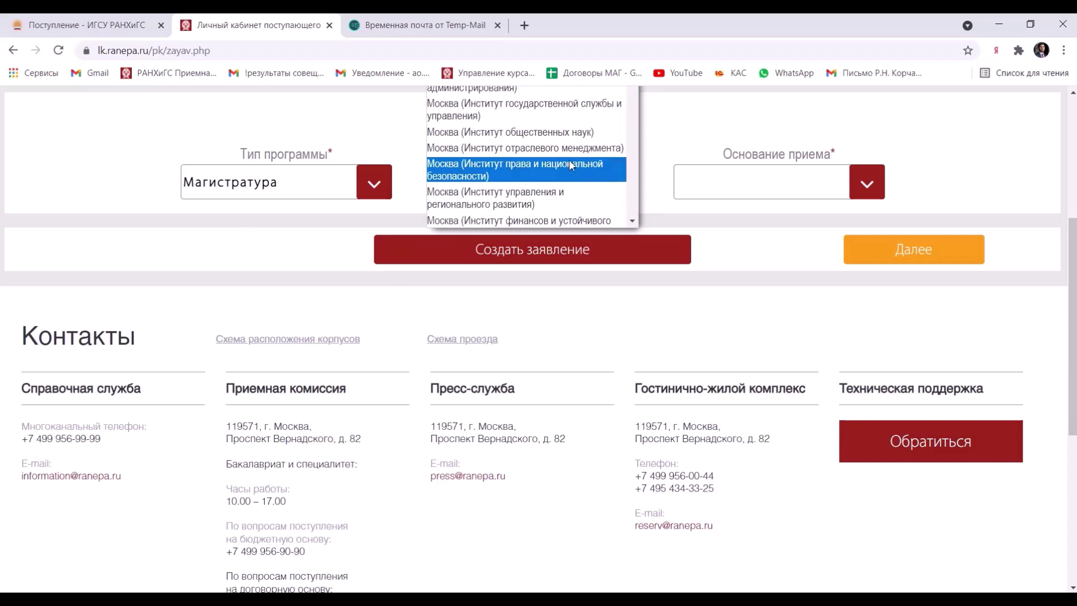
pyautogui.click(543, 114)
pyautogui.click(865, 183)
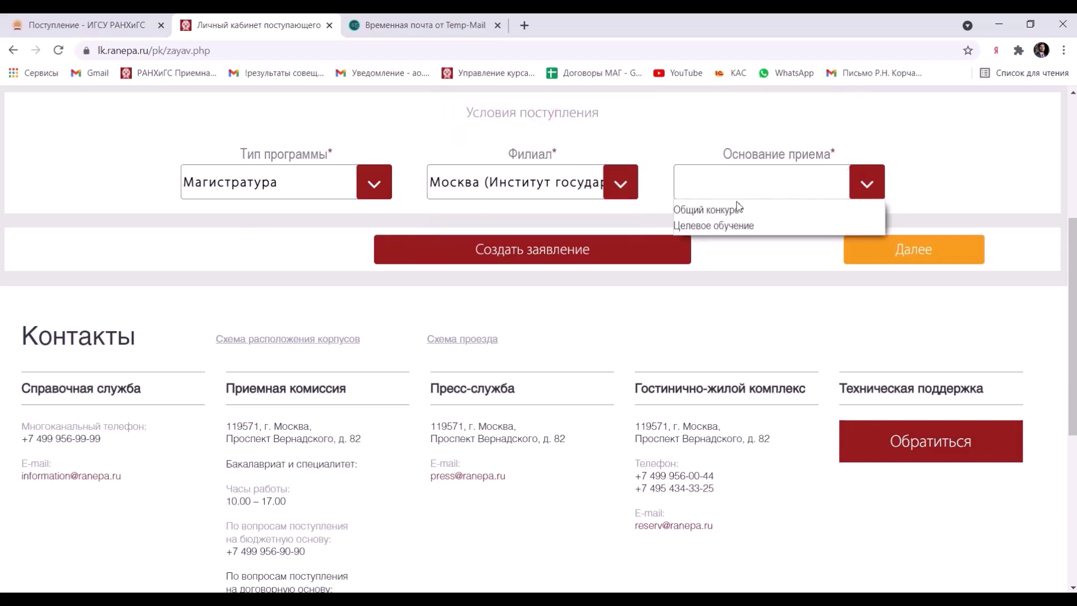
pyautogui.click(715, 210)
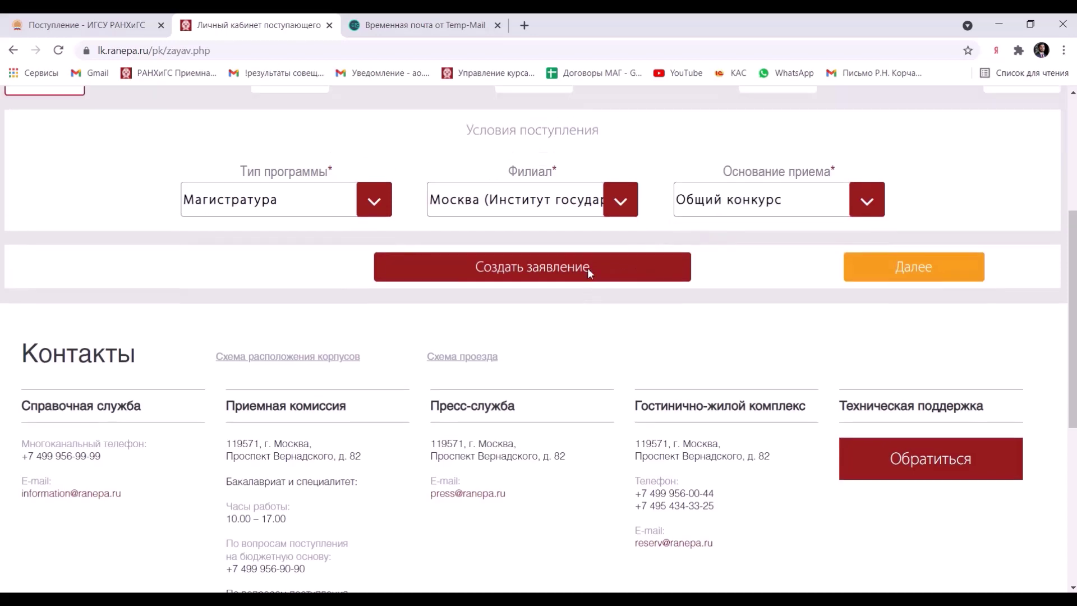
pyautogui.scroll(2, 589, 269)
pyautogui.click(550, 393)
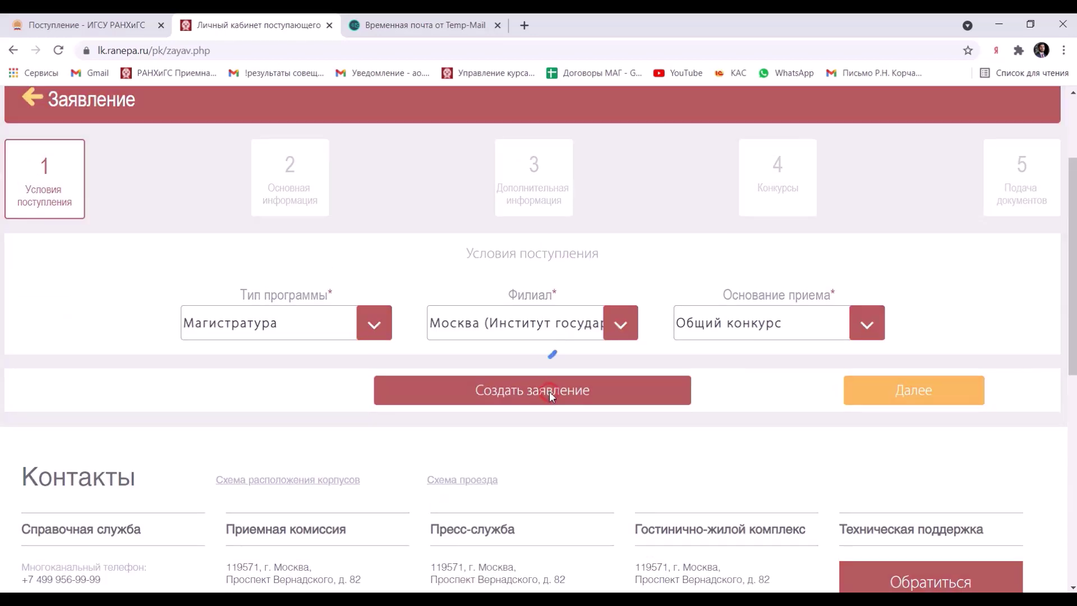
pyautogui.click(659, 128)
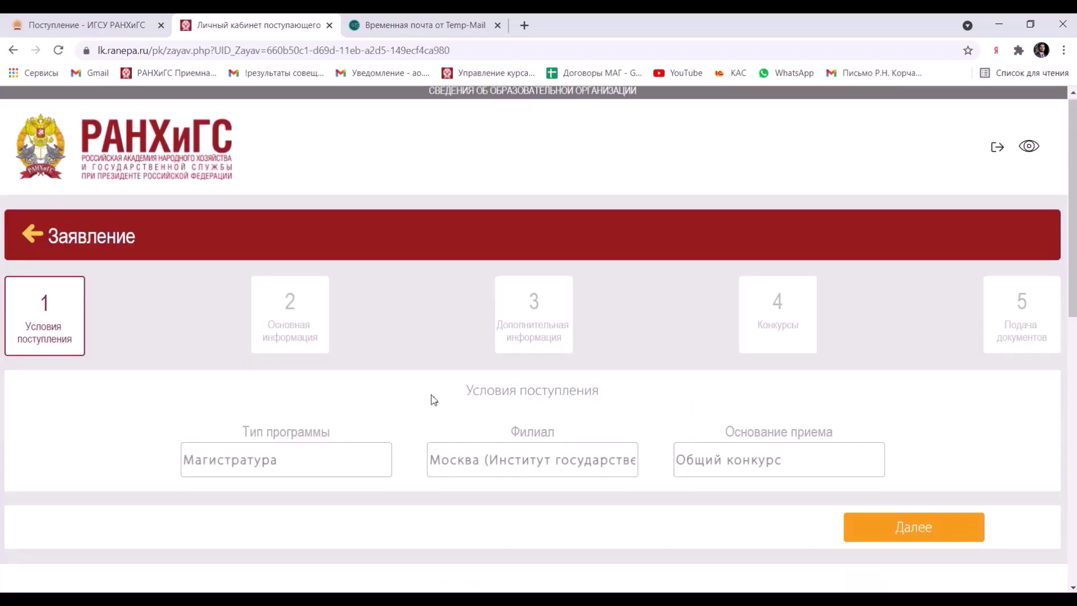
# - On the main information step, select the 2015 law degree as the education document
pyautogui.scroll(-3, 443, 392)
pyautogui.scroll(3, 460, 383)
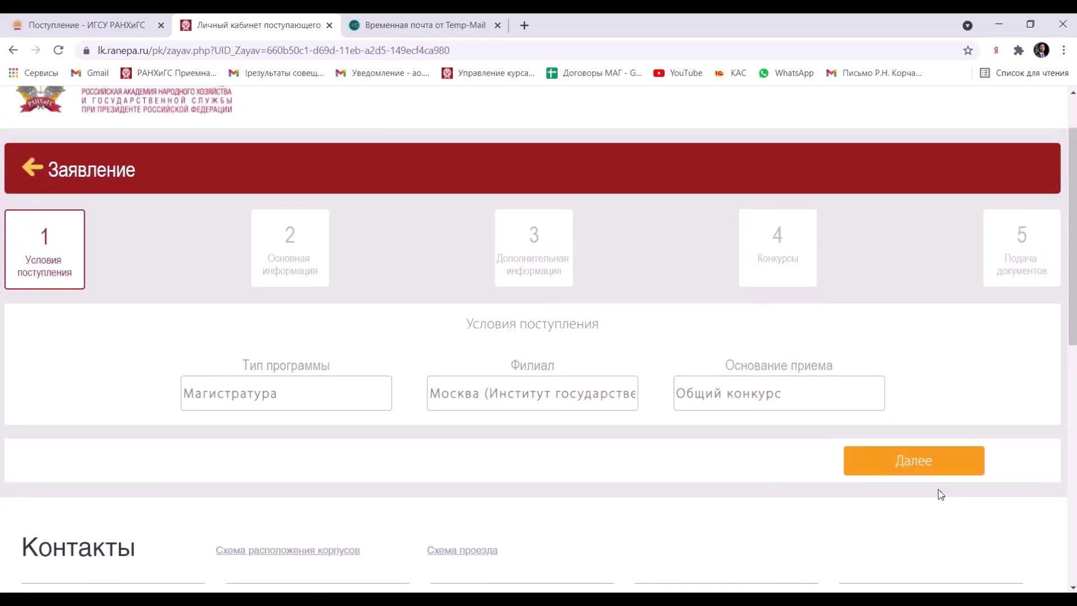
pyautogui.click(905, 458)
pyautogui.scroll(-1, 505, 393)
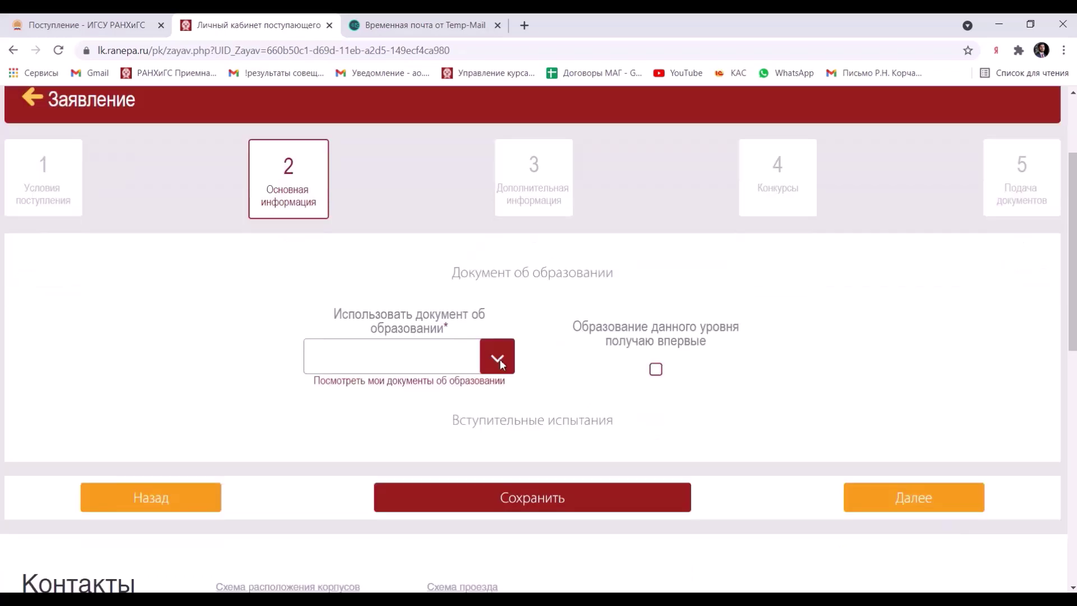
pyautogui.click(501, 364)
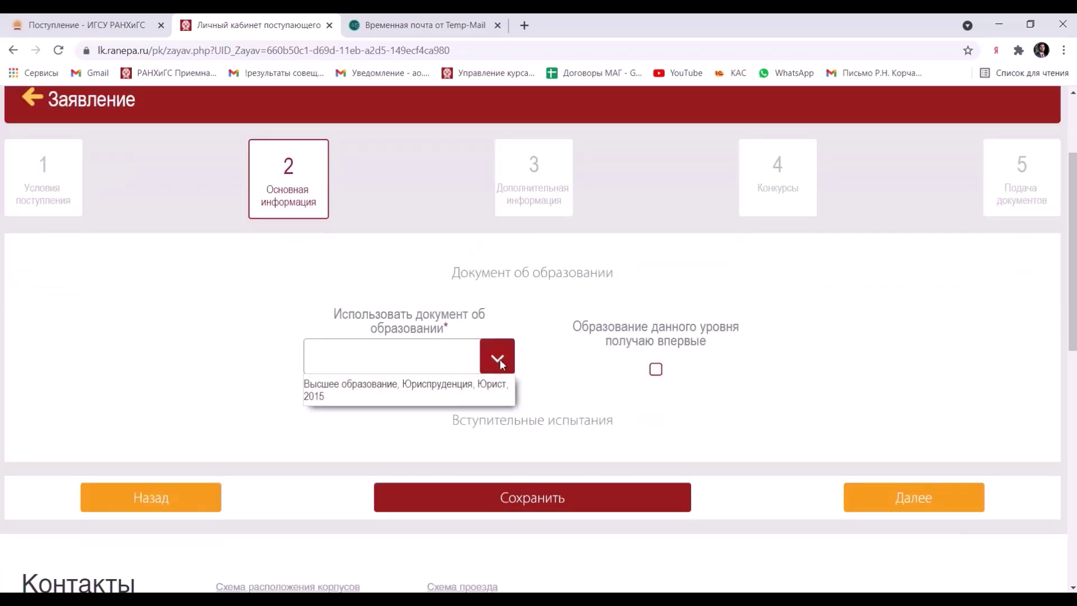
pyautogui.click(399, 390)
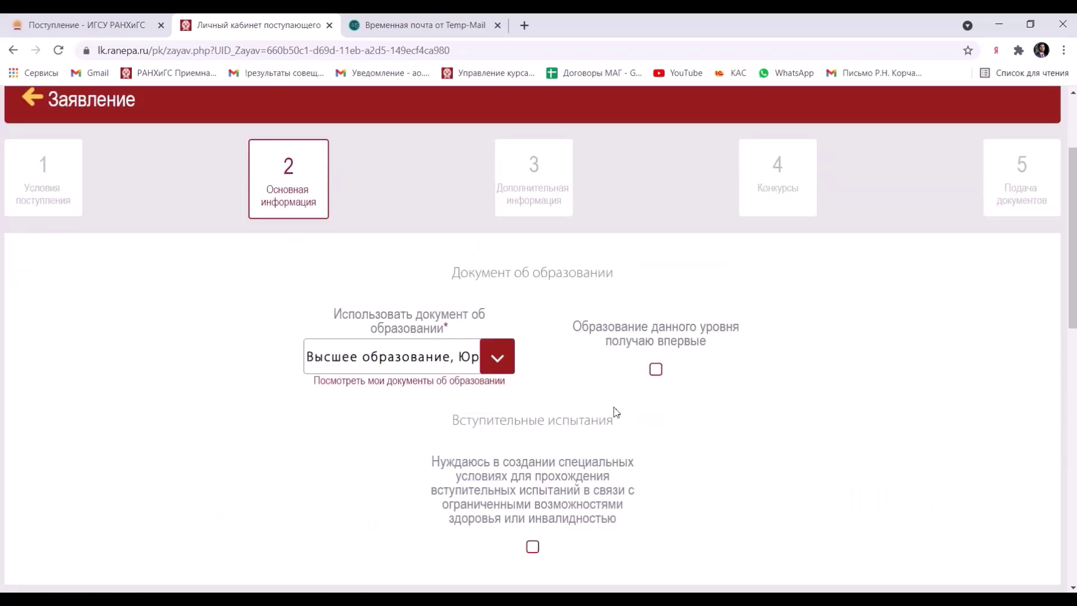
pyautogui.scroll(-3, 616, 413)
pyautogui.scroll(2, 645, 347)
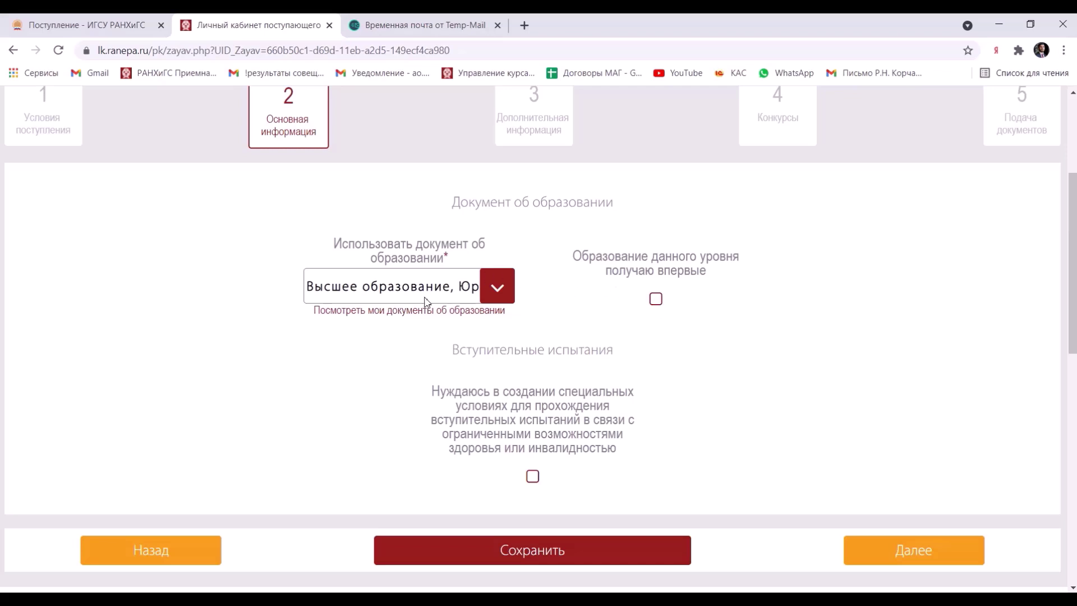
# - Mark this education level as first-time, save, and advance to additional information
pyautogui.click(657, 302)
pyautogui.click(572, 556)
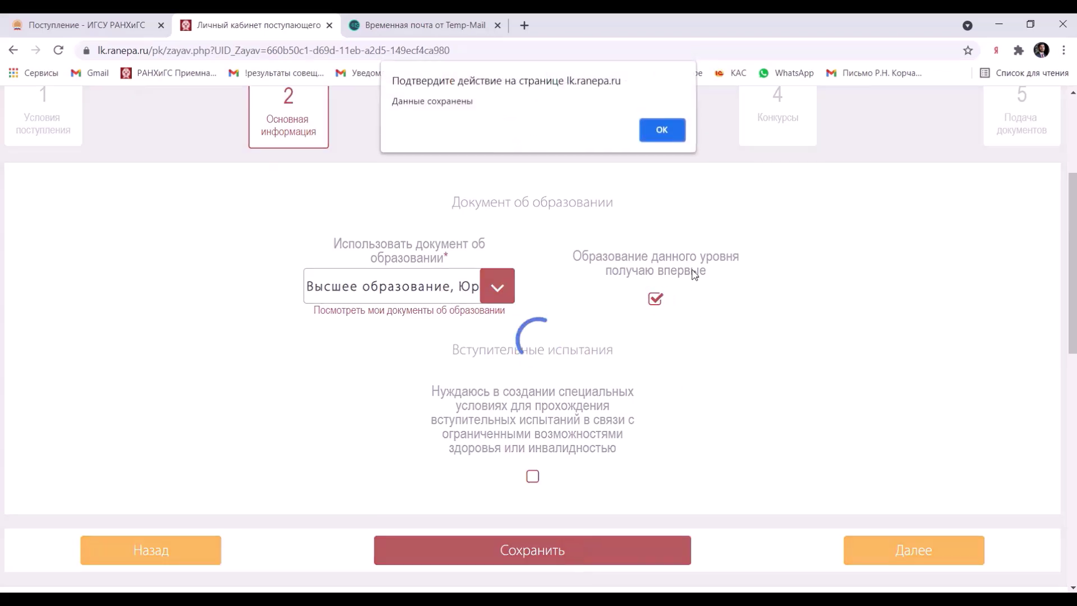
pyautogui.click(671, 131)
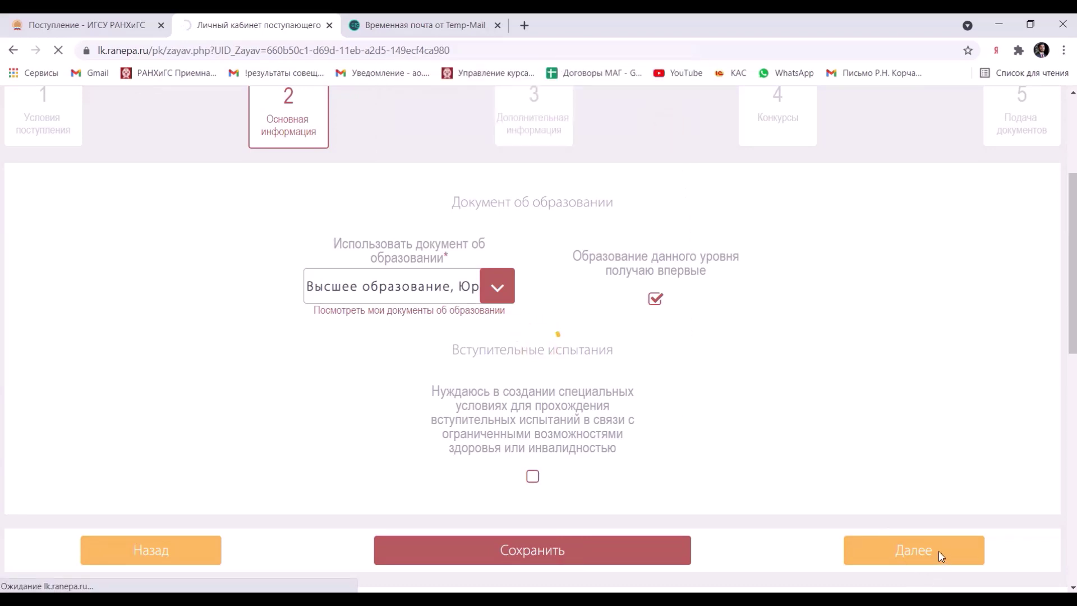
pyautogui.click(920, 552)
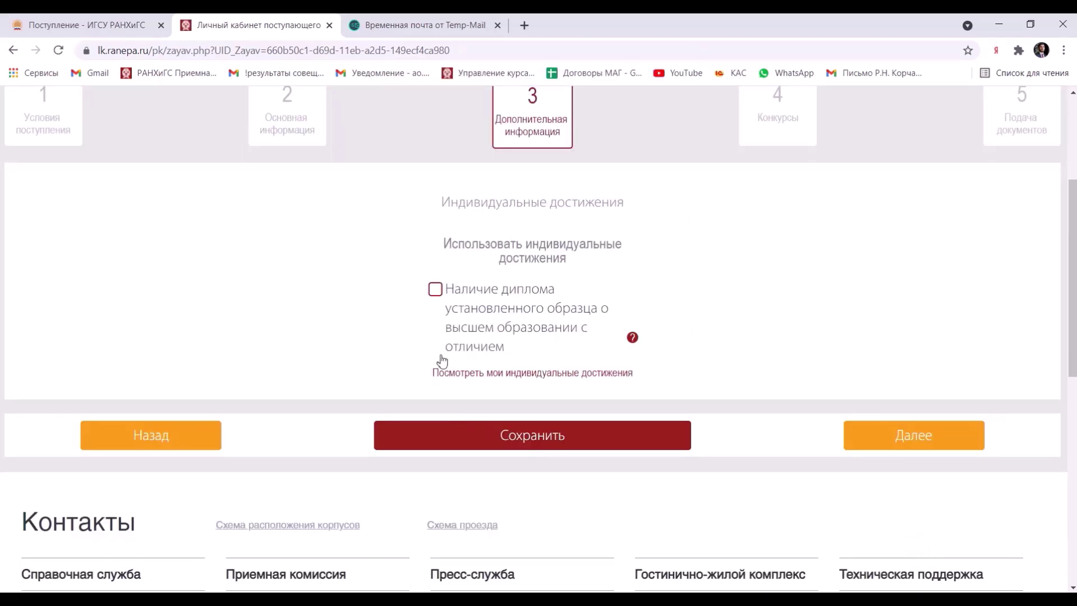
# - Tick Наличие диплома с отличием, save it, and advance to step 4 Конкурсы
pyautogui.click(435, 292)
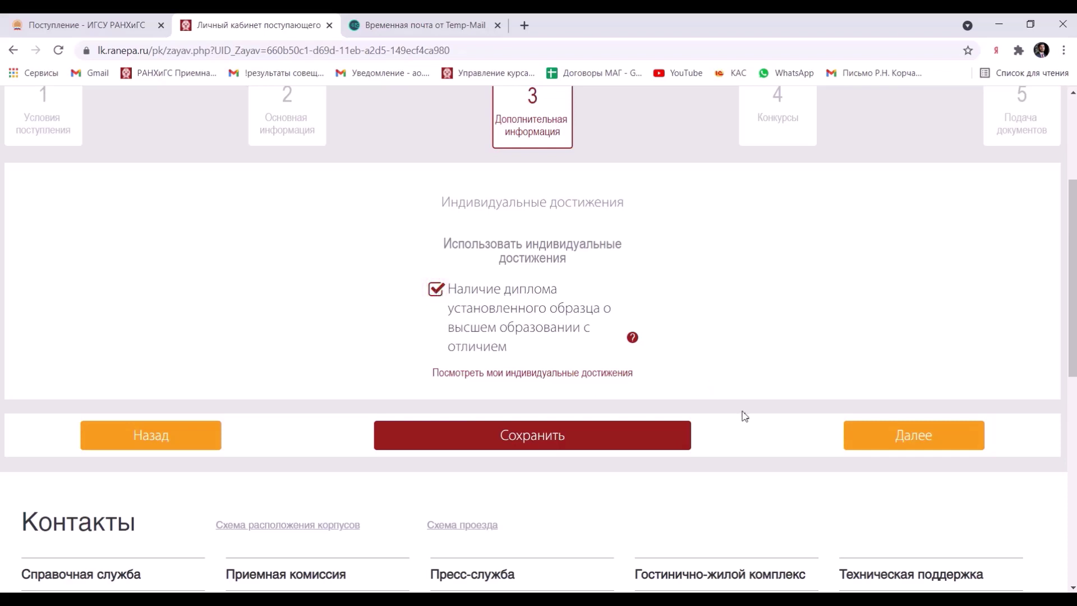
pyautogui.click(639, 437)
pyautogui.click(661, 130)
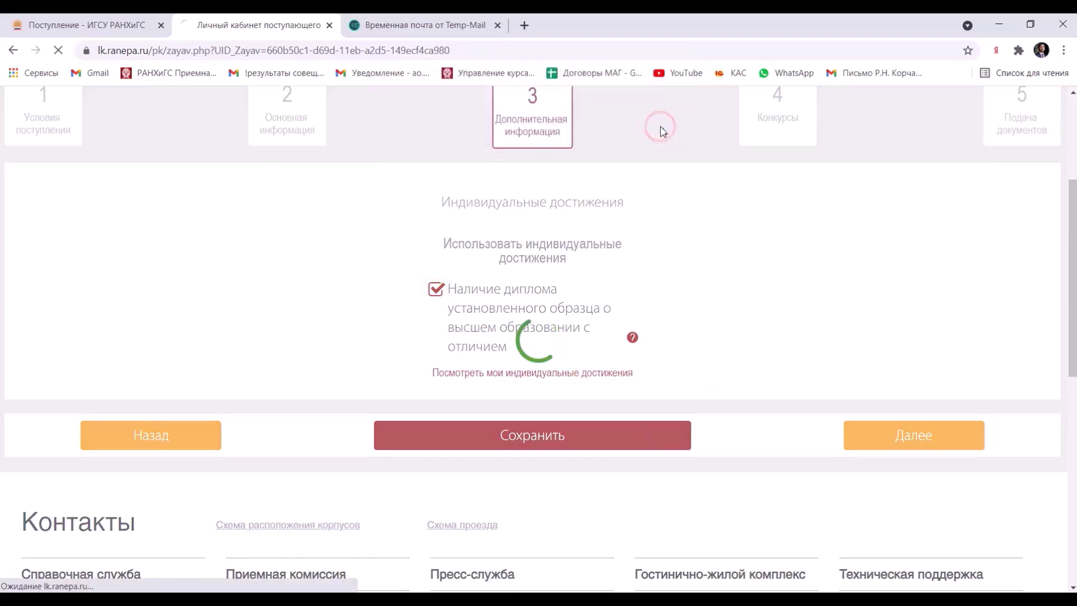
pyautogui.click(913, 441)
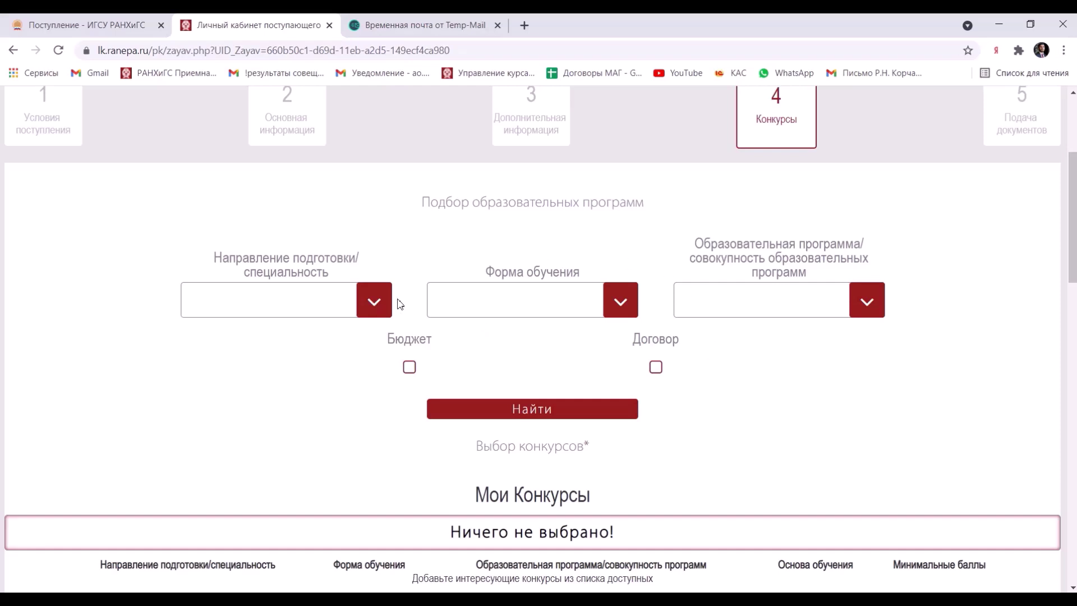
# - Search Государственное и муниципальное управление, Заочная competitions and show all 30 results
pyautogui.scroll(2, 329, 442)
pyautogui.click(373, 448)
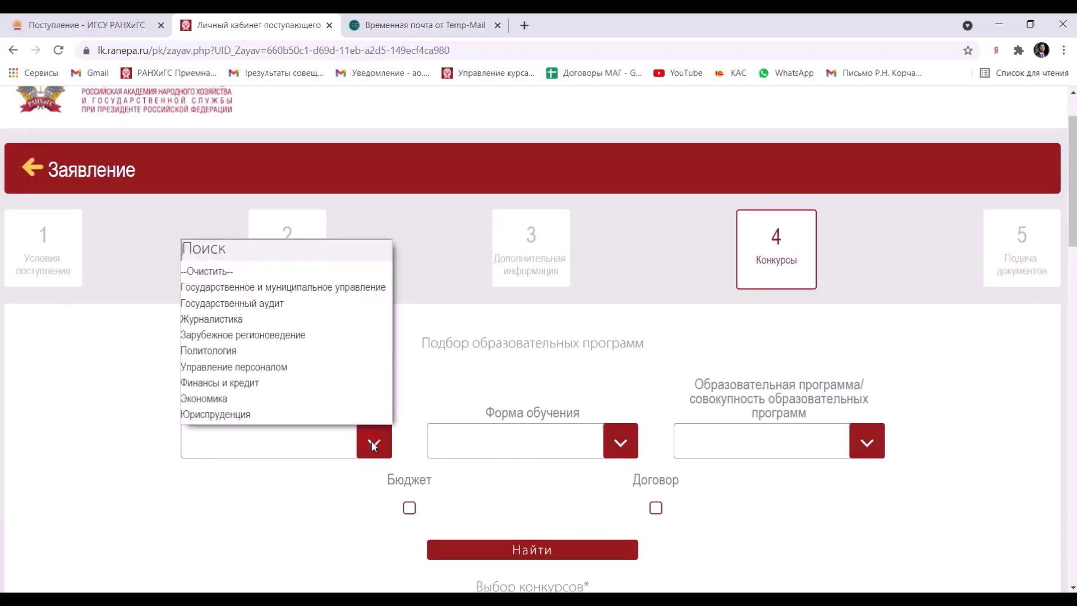
pyautogui.click(322, 288)
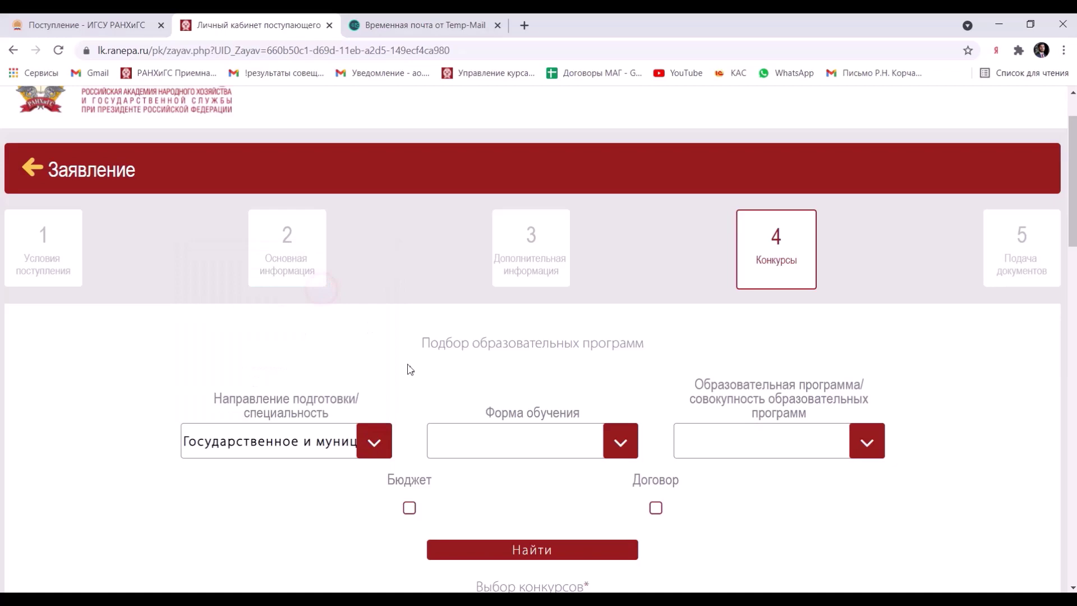
pyautogui.click(615, 446)
pyautogui.click(465, 482)
pyautogui.click(536, 551)
pyautogui.scroll(-3, 536, 538)
pyautogui.scroll(-3, 532, 524)
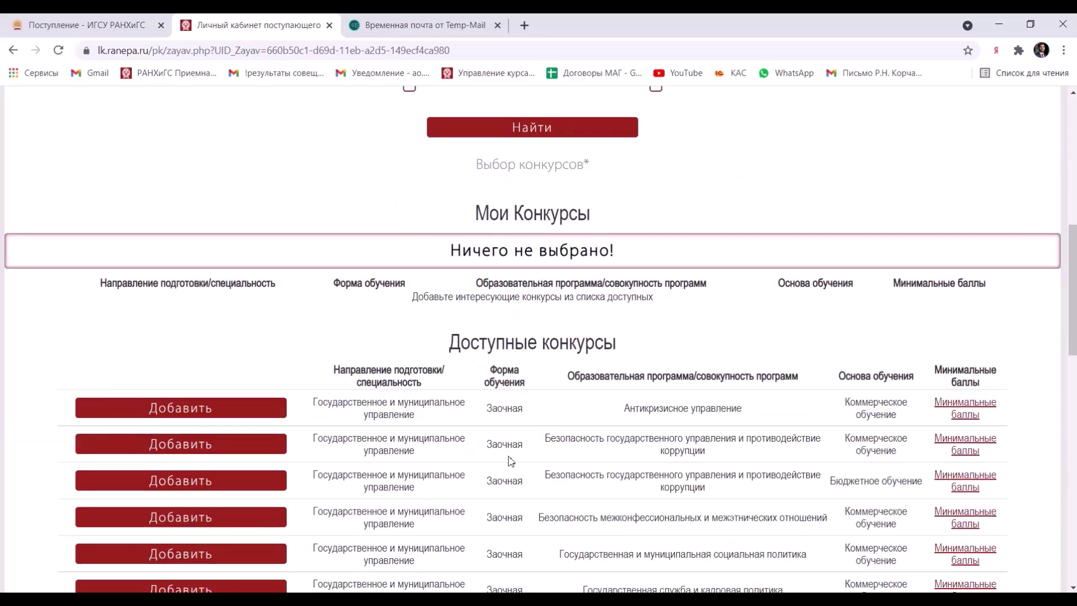
pyautogui.scroll(-4, 511, 460)
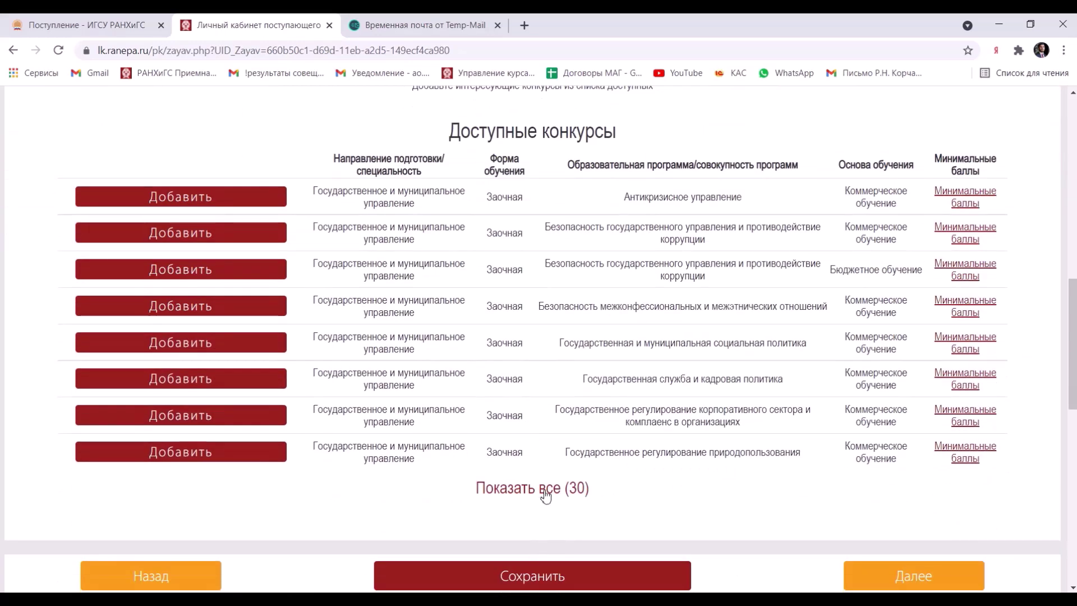
pyautogui.click(547, 488)
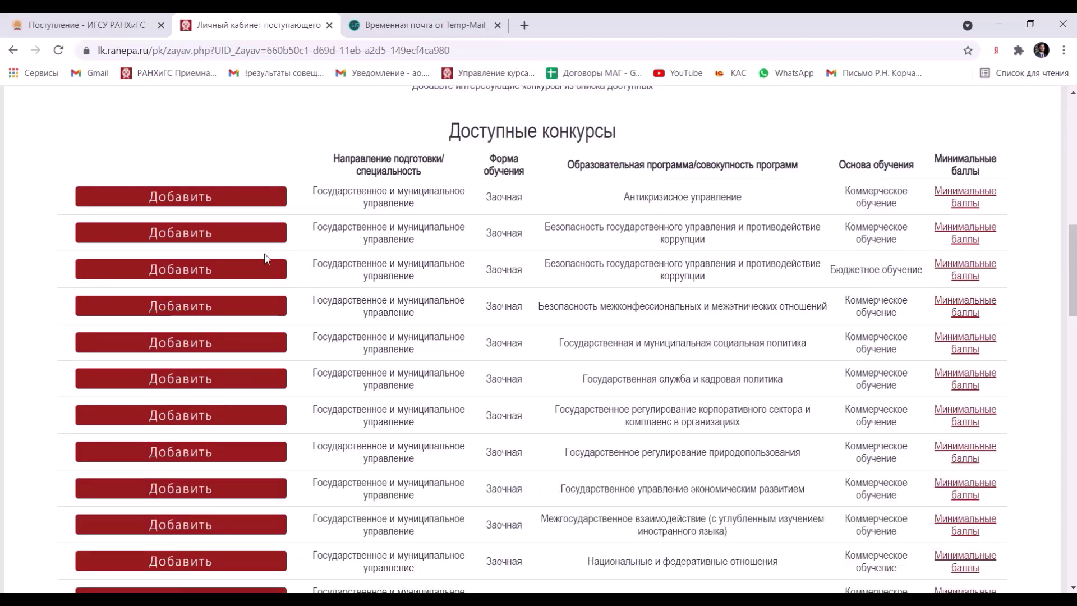
# - Add Антикризисное управление, corporate-sector compliance and economic development management competitions
pyautogui.click(211, 197)
pyautogui.scroll(1, 224, 257)
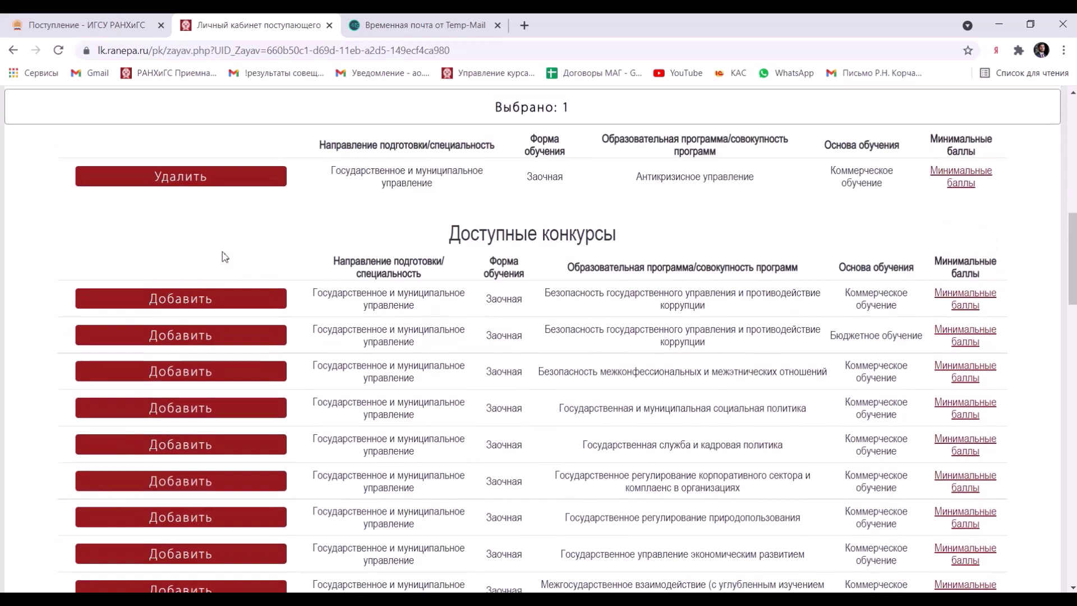
pyautogui.scroll(3, 225, 256)
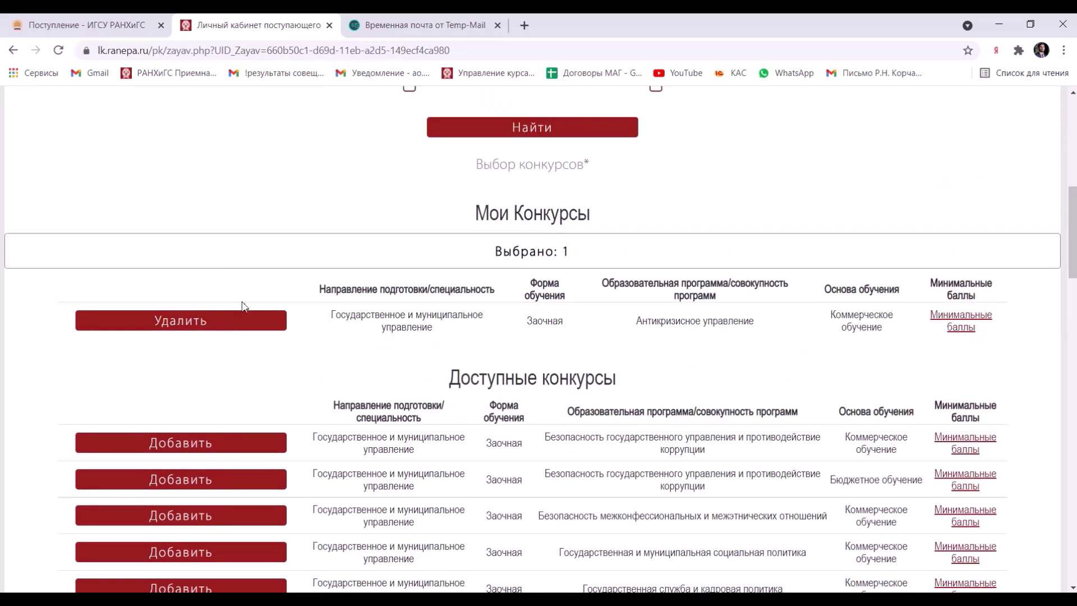
pyautogui.scroll(-3, 244, 306)
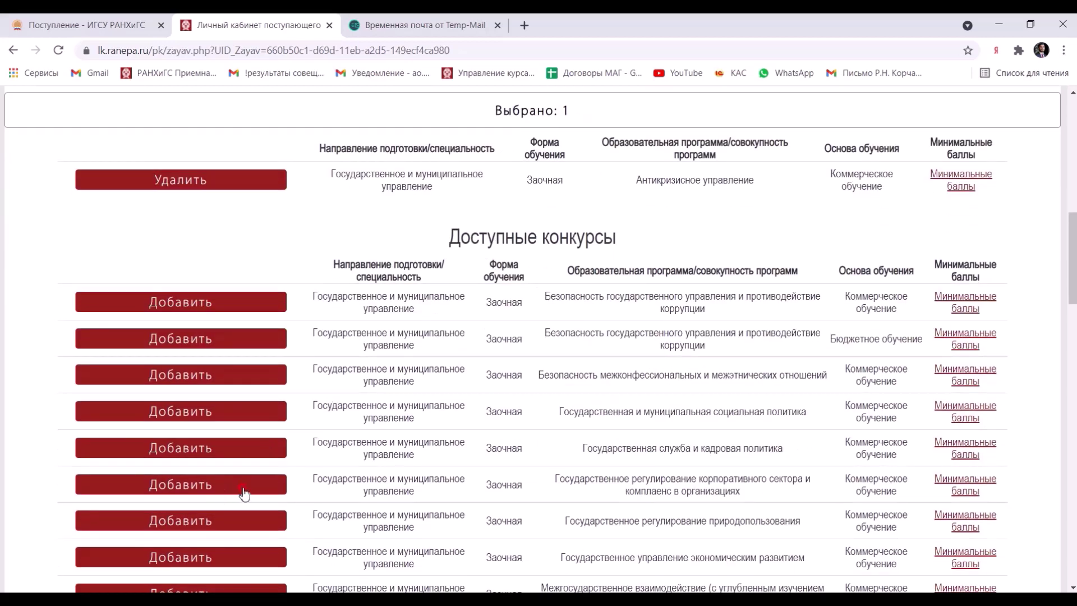
pyautogui.click(243, 489)
pyautogui.click(227, 559)
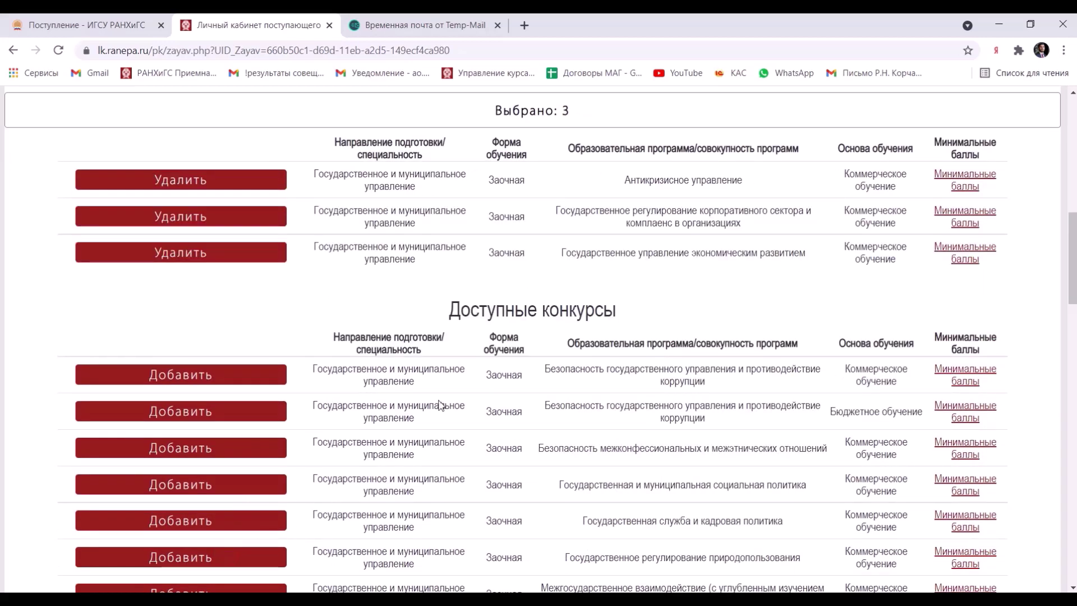
# - Filter by Очно-заочная and add the social policy and civil service personnel competitions
pyautogui.scroll(6, 440, 405)
pyautogui.click(616, 162)
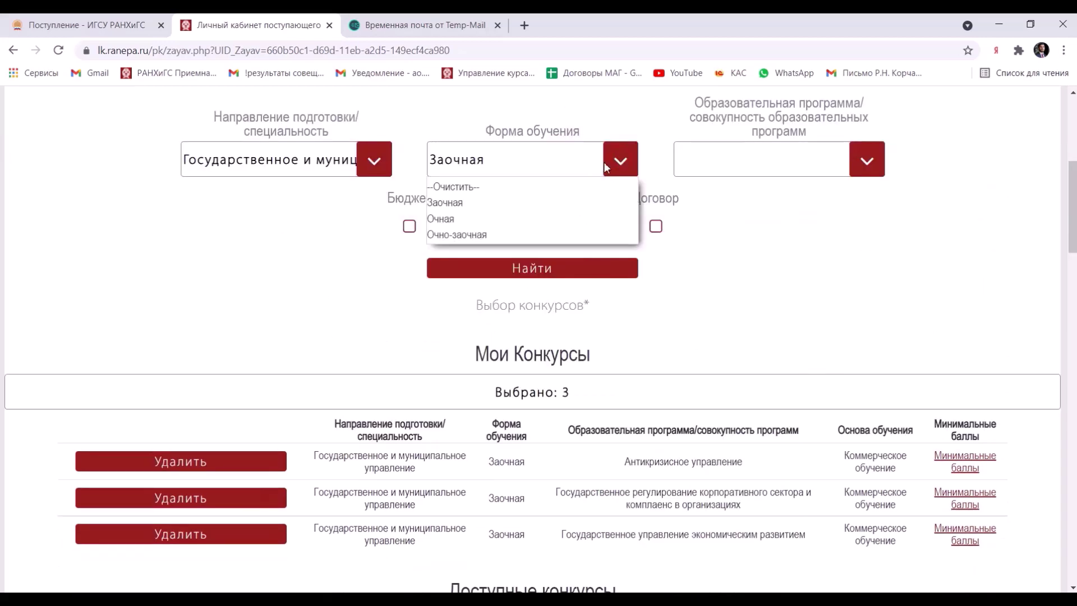
pyautogui.click(470, 234)
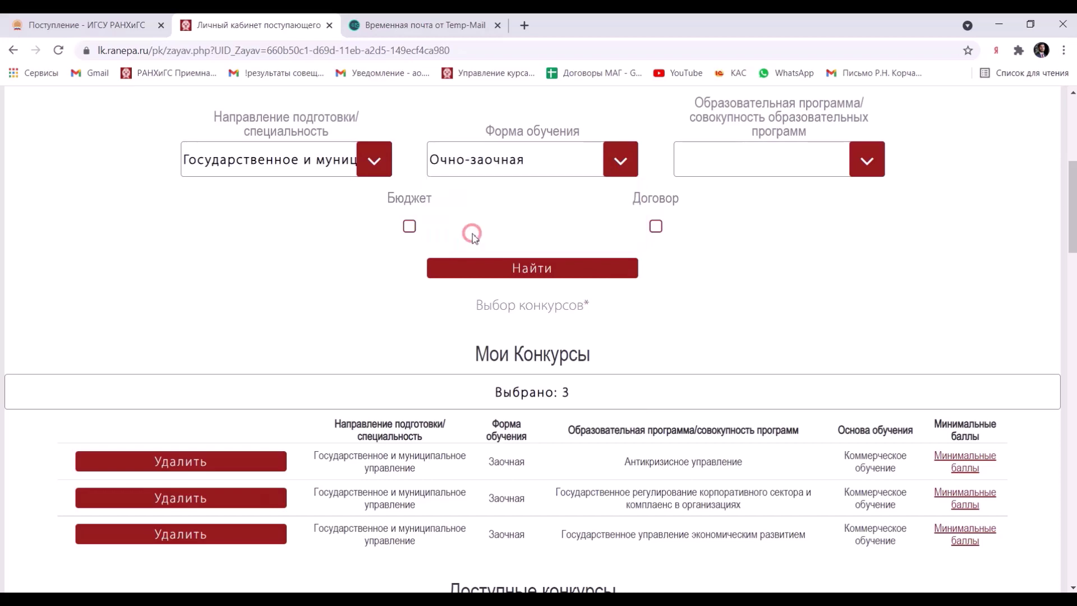
pyautogui.click(546, 277)
pyautogui.scroll(-5, 546, 273)
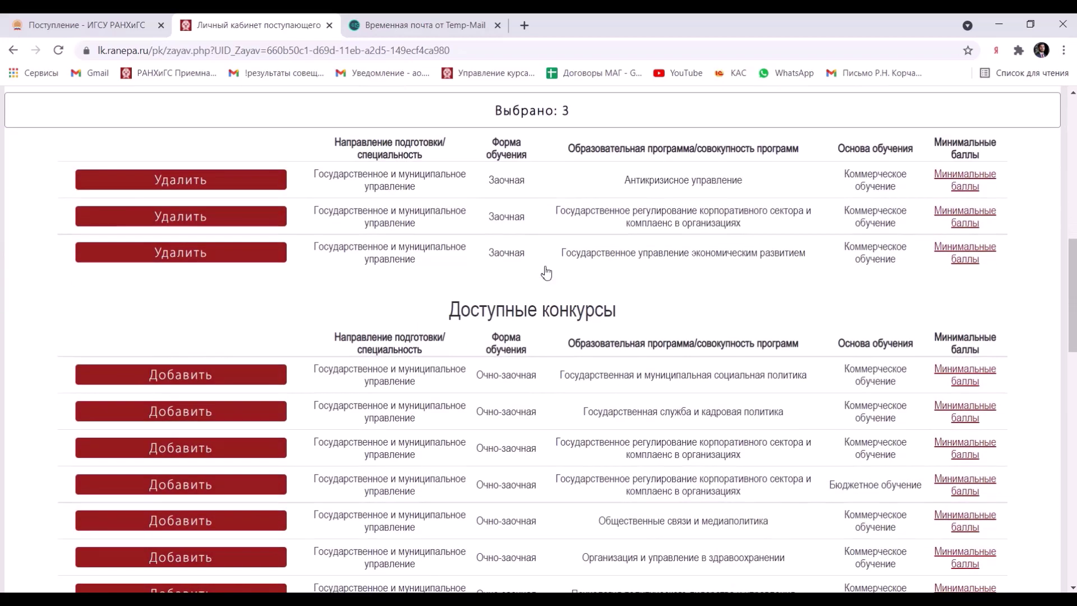
pyautogui.click(191, 381)
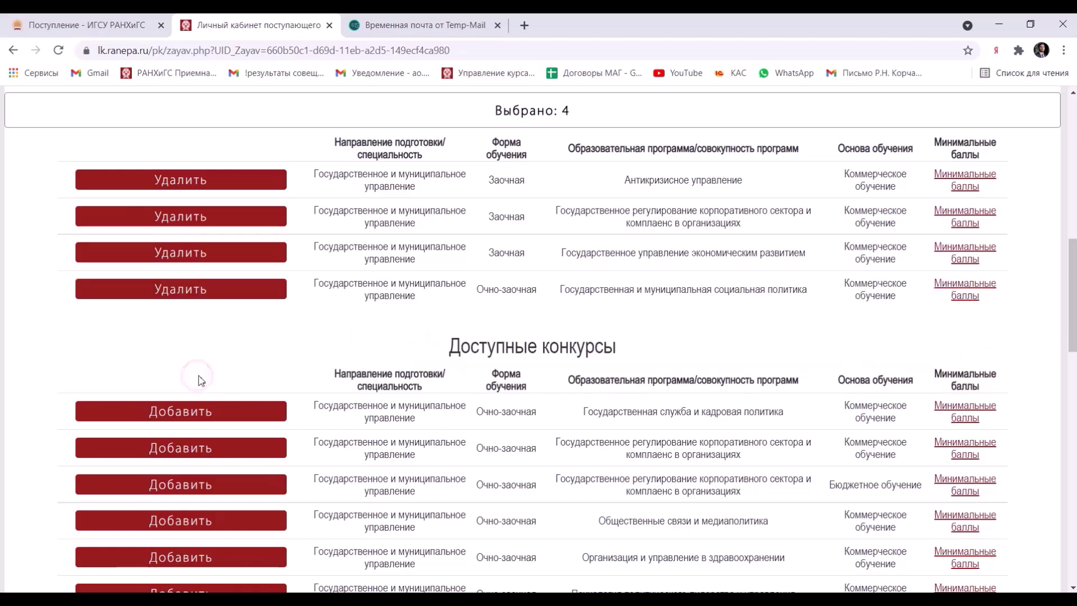
pyautogui.click(227, 415)
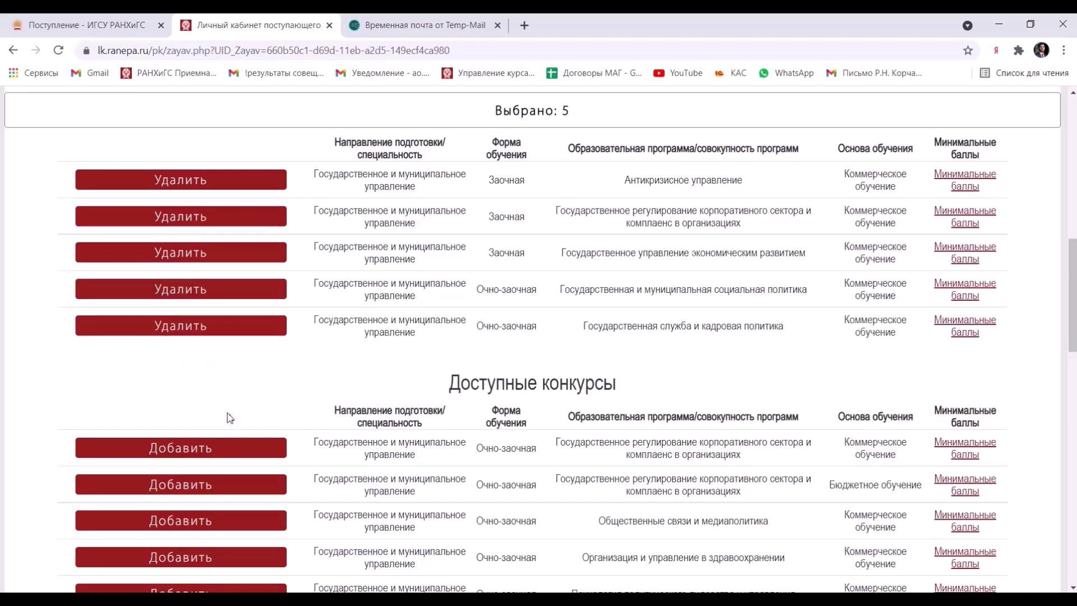
pyautogui.scroll(-6, 534, 308)
pyautogui.scroll(6, 544, 320)
pyautogui.scroll(-10, 544, 320)
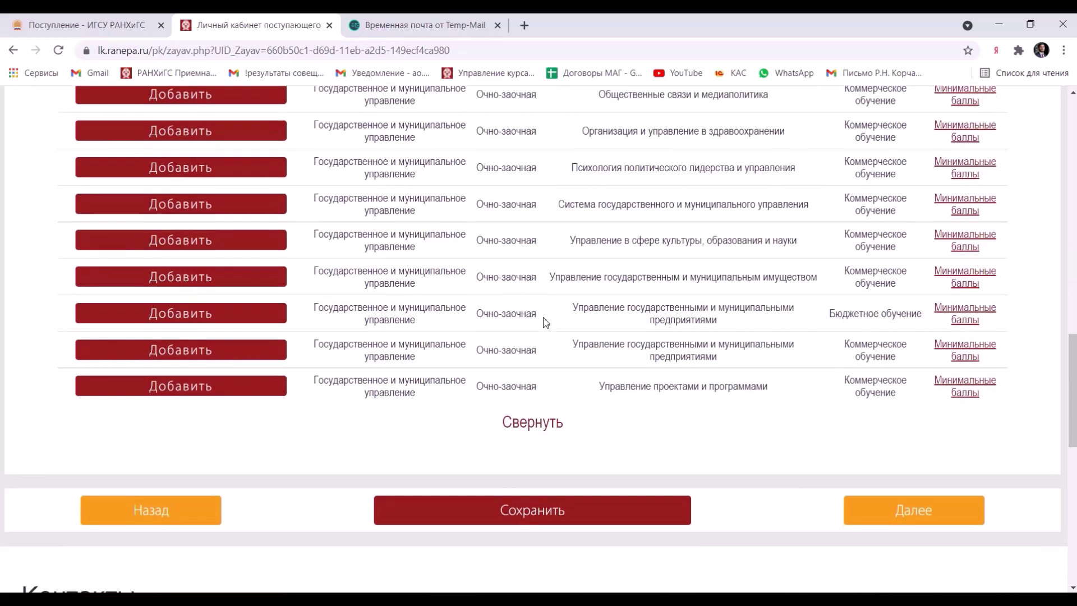
# - Save the chosen competitions, then tick both entrance-exam consent checkboxes on the next step
pyautogui.click(578, 375)
pyautogui.click(657, 130)
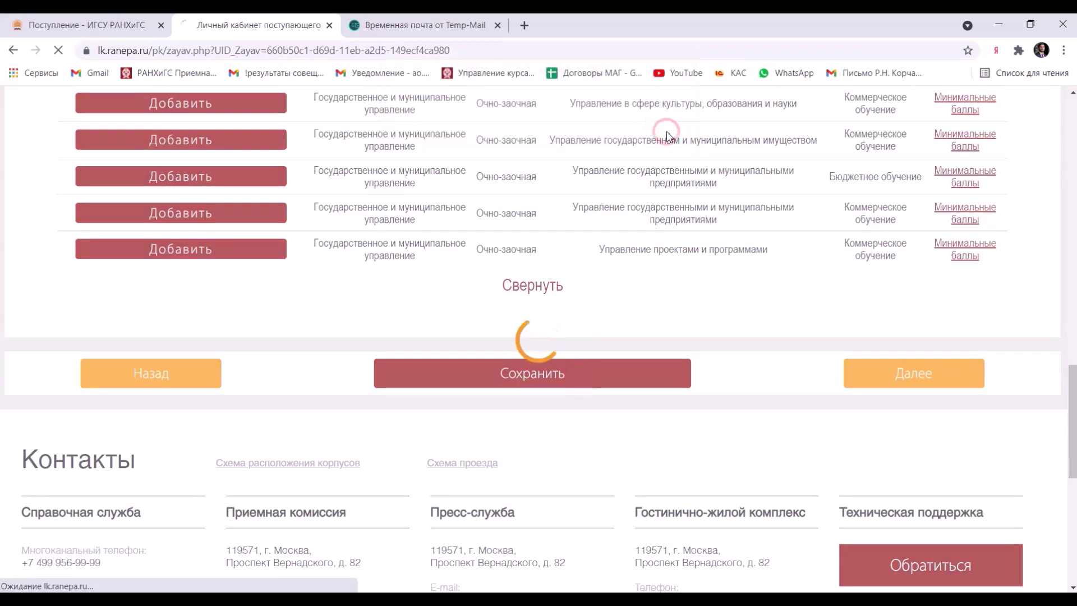
pyautogui.click(908, 414)
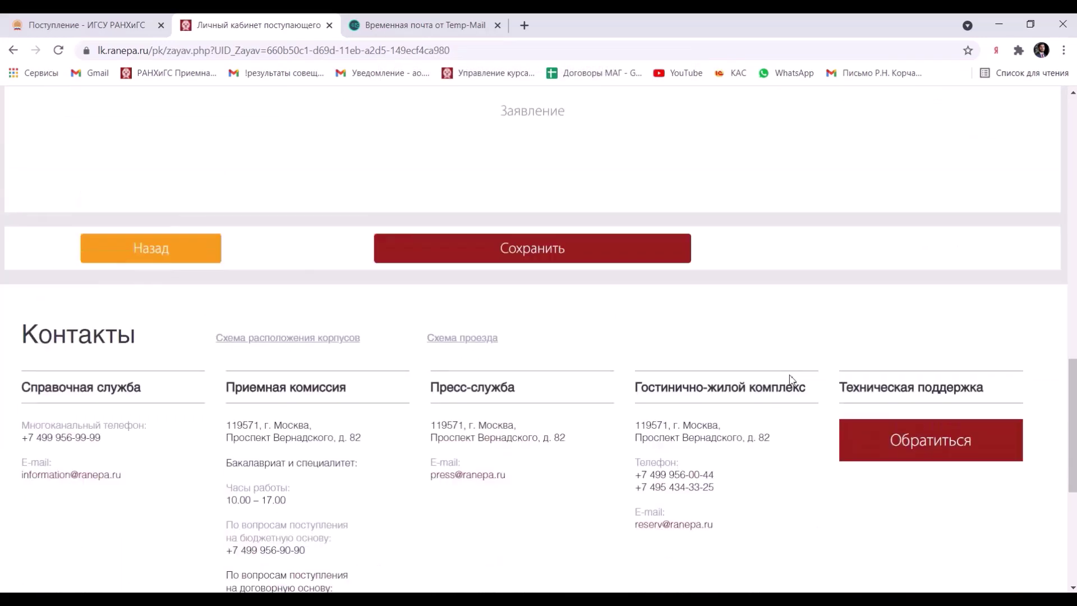
pyautogui.scroll(4, 712, 390)
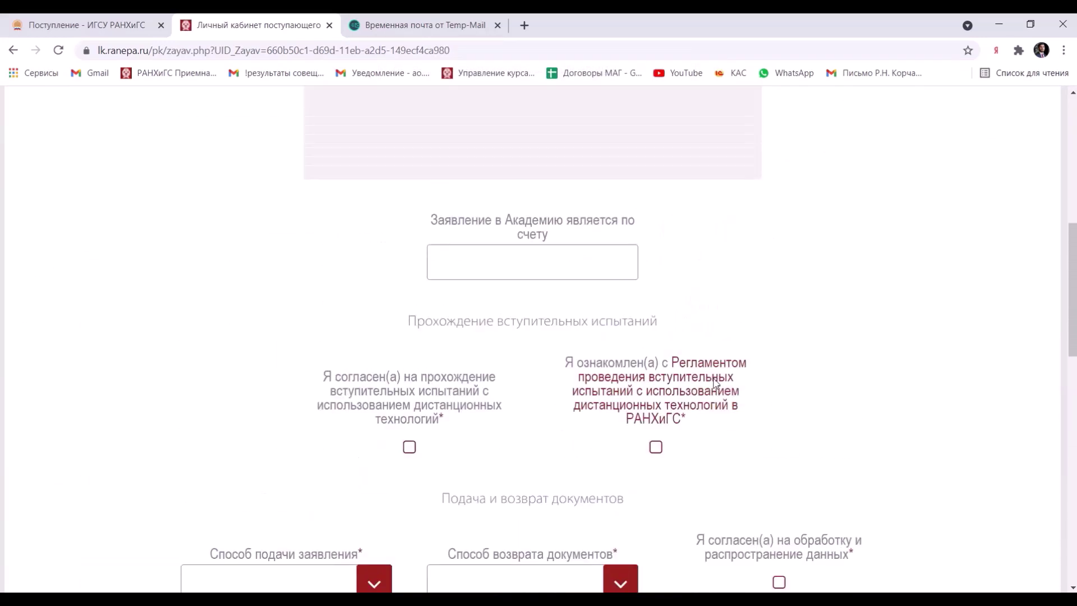
pyautogui.click(407, 499)
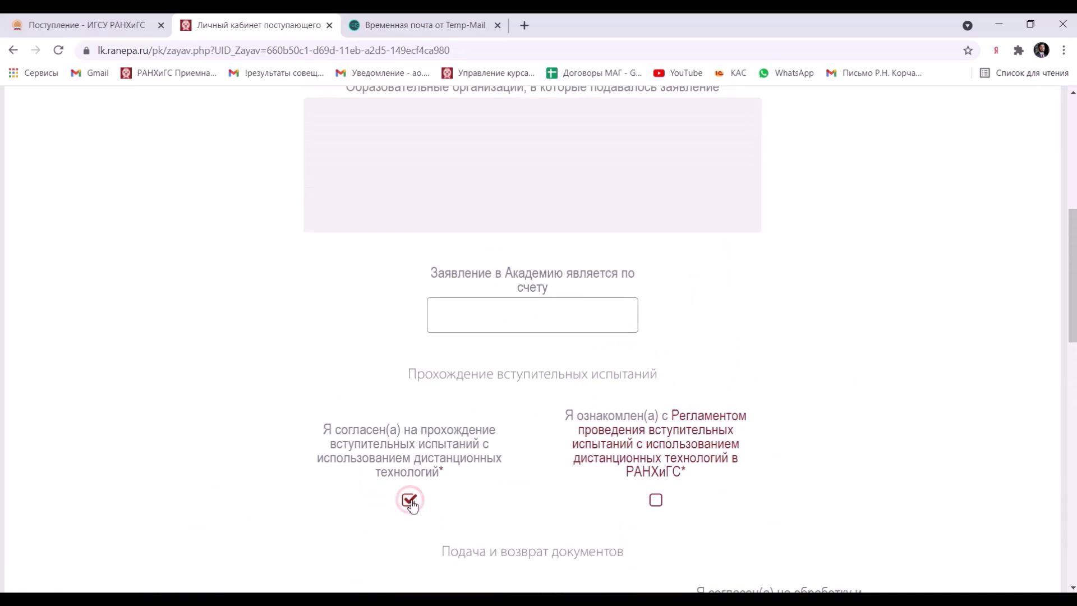
pyautogui.click(655, 499)
# - Set submission method to СМС-подтверждение пакета and document return to Не требуется
pyautogui.scroll(-3, 658, 497)
pyautogui.scroll(-1, 658, 493)
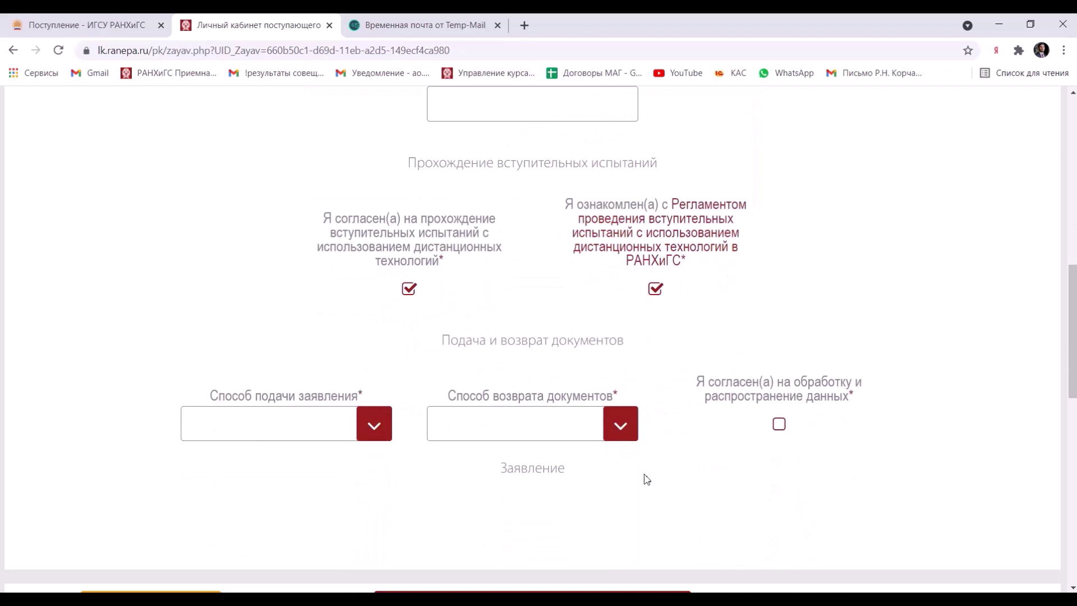
pyautogui.click(379, 426)
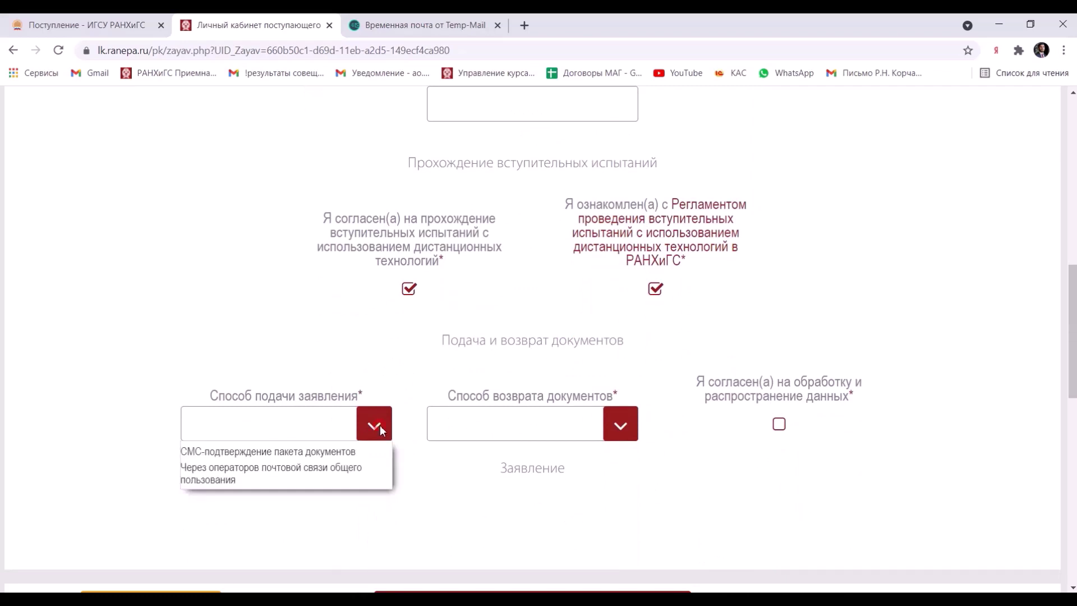
pyautogui.click(255, 452)
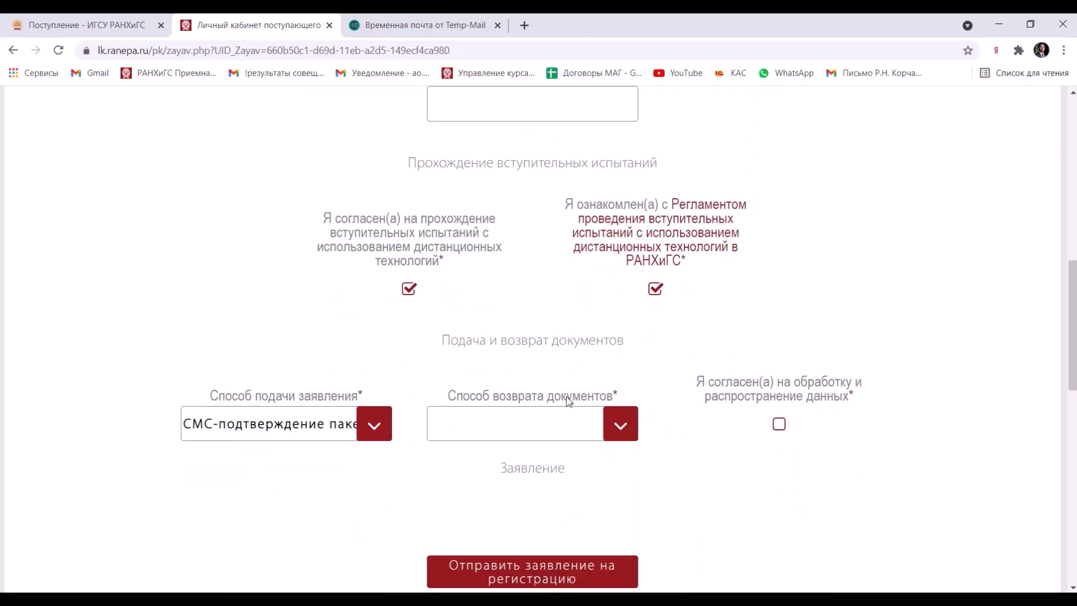
pyautogui.scroll(-3, 599, 370)
pyautogui.click(633, 230)
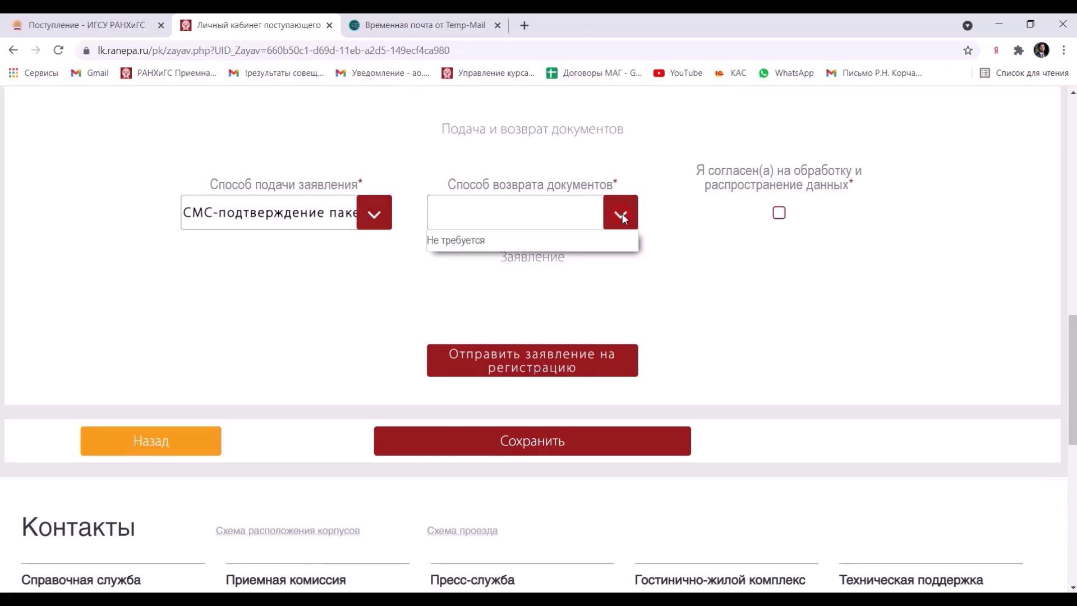
pyautogui.click(509, 243)
pyautogui.scroll(1, 721, 297)
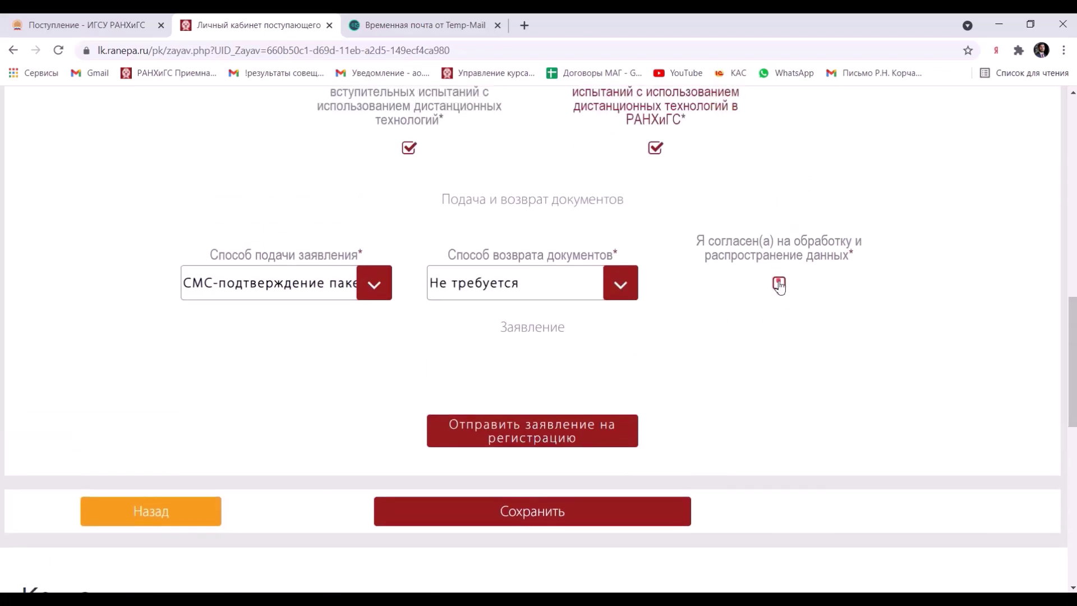
# - Give the data-processing consent and save the application form
pyautogui.click(779, 283)
pyautogui.click(550, 511)
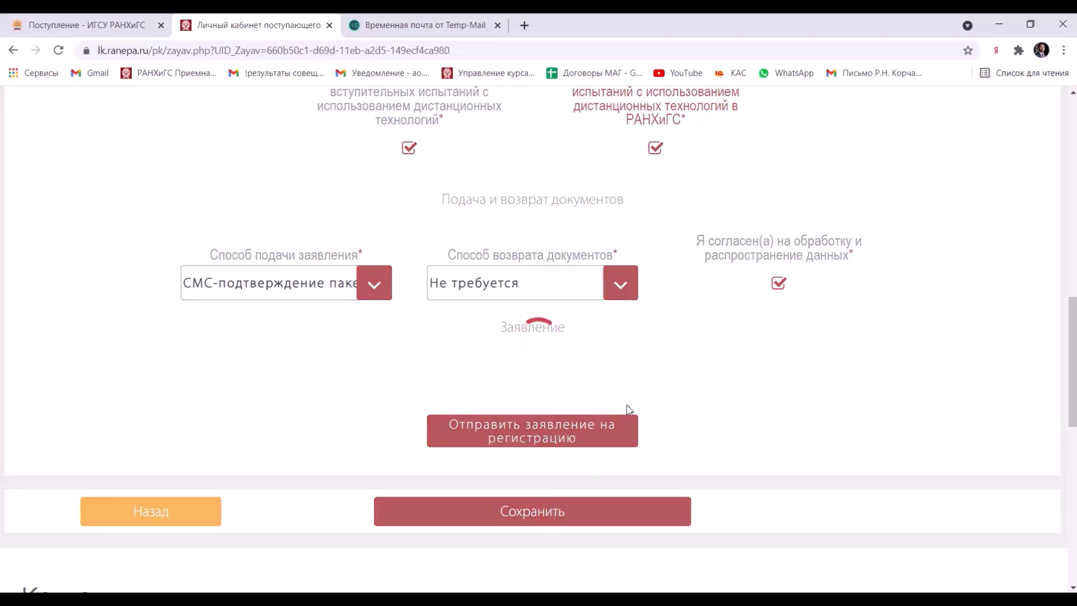
pyautogui.click(662, 129)
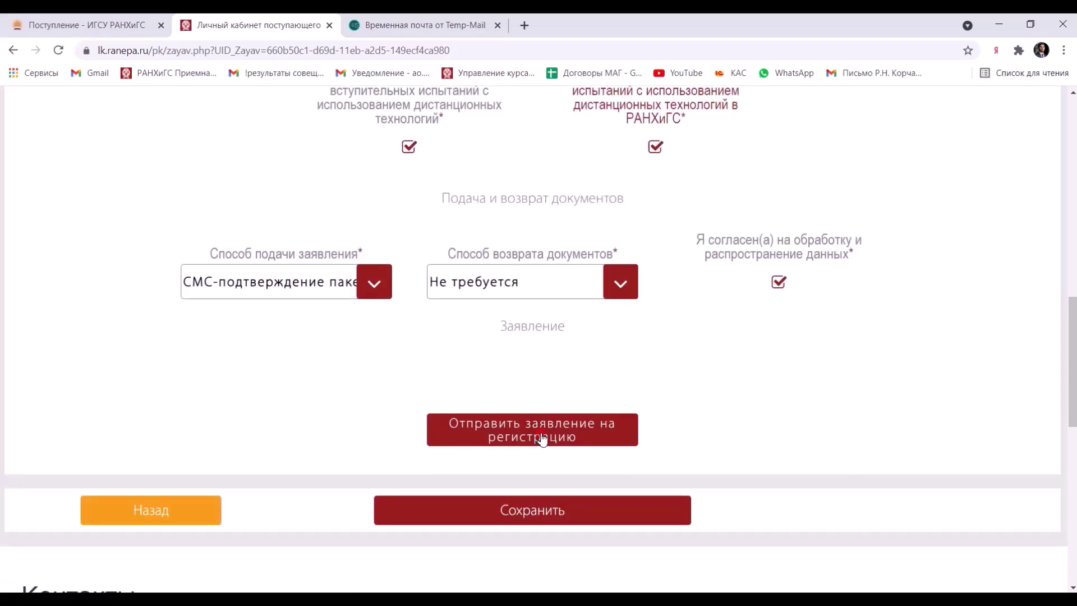
# - Send the application for registration, review the 7-page PDF, and confirm the package
pyautogui.click(542, 437)
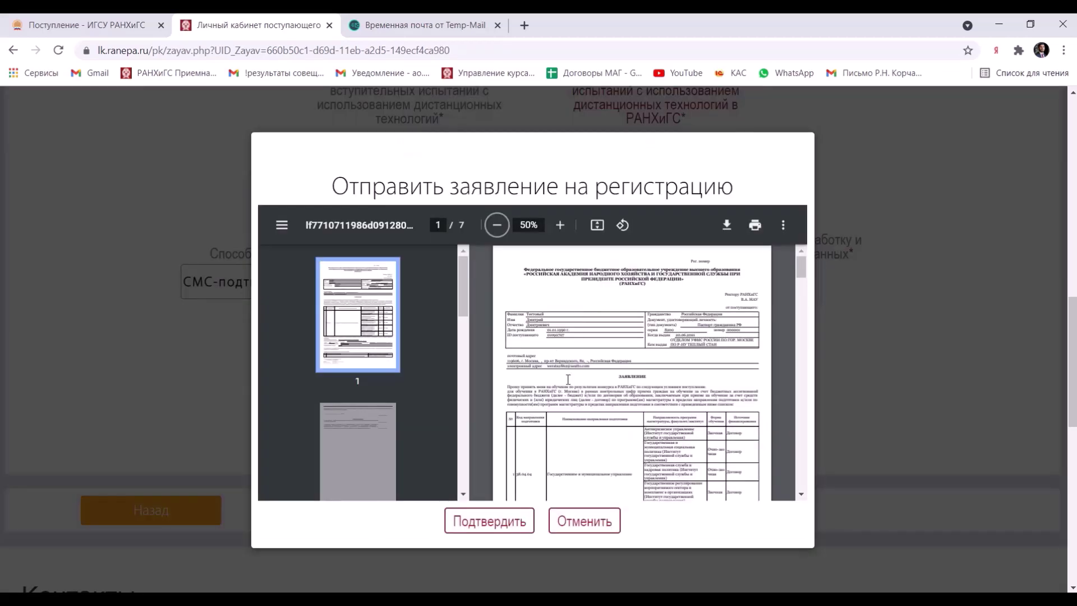
pyautogui.click(560, 225)
pyautogui.click(560, 224)
pyautogui.click(560, 225)
pyautogui.moveTo(721, 390); pyautogui.dragTo(741, 391)
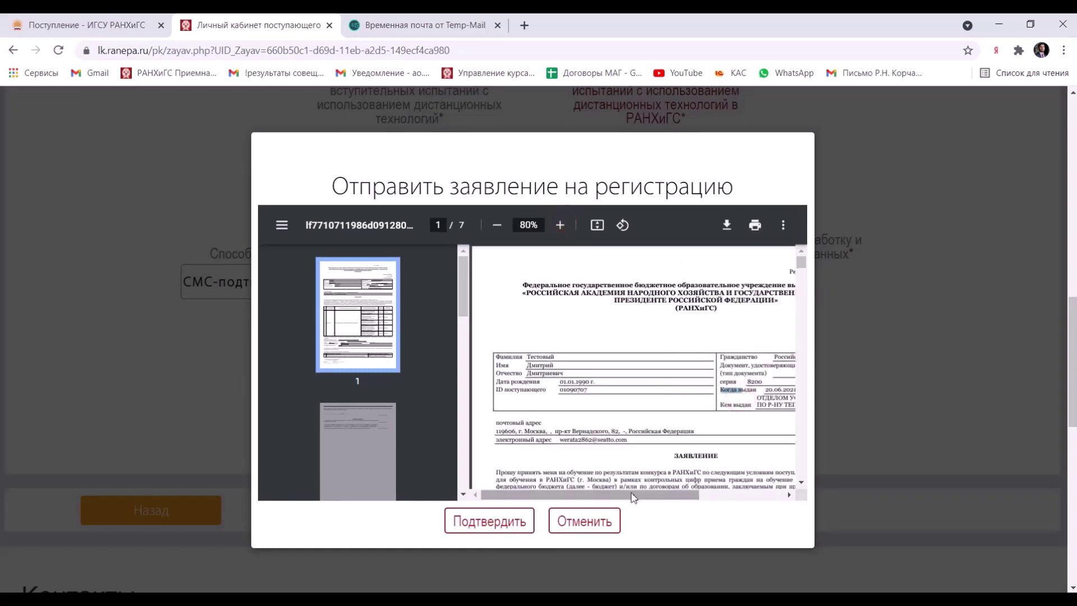
pyautogui.moveTo(631, 494); pyautogui.dragTo(811, 552)
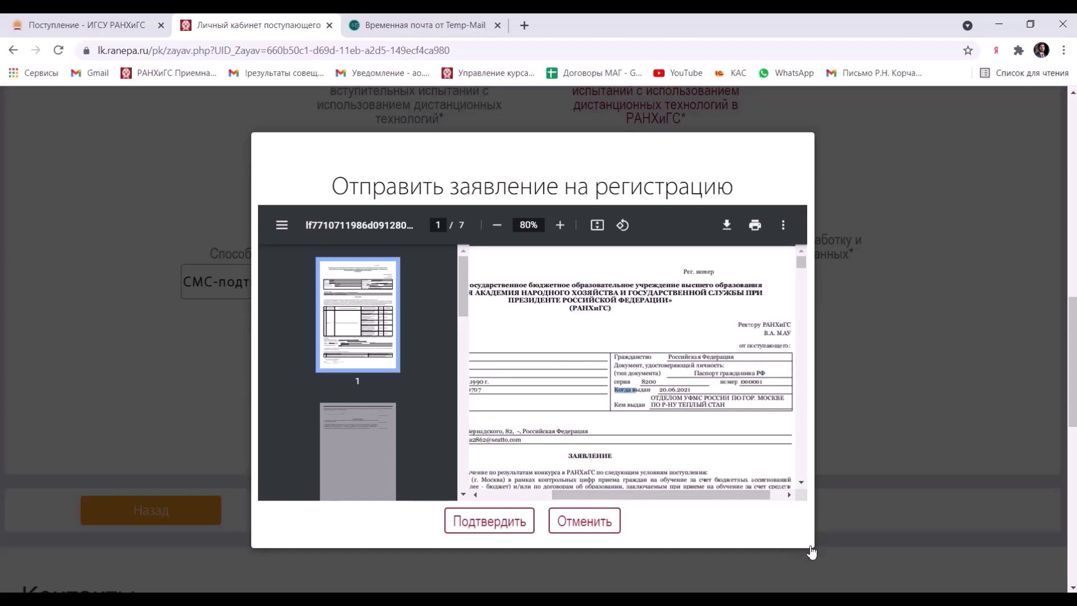
pyautogui.click(490, 525)
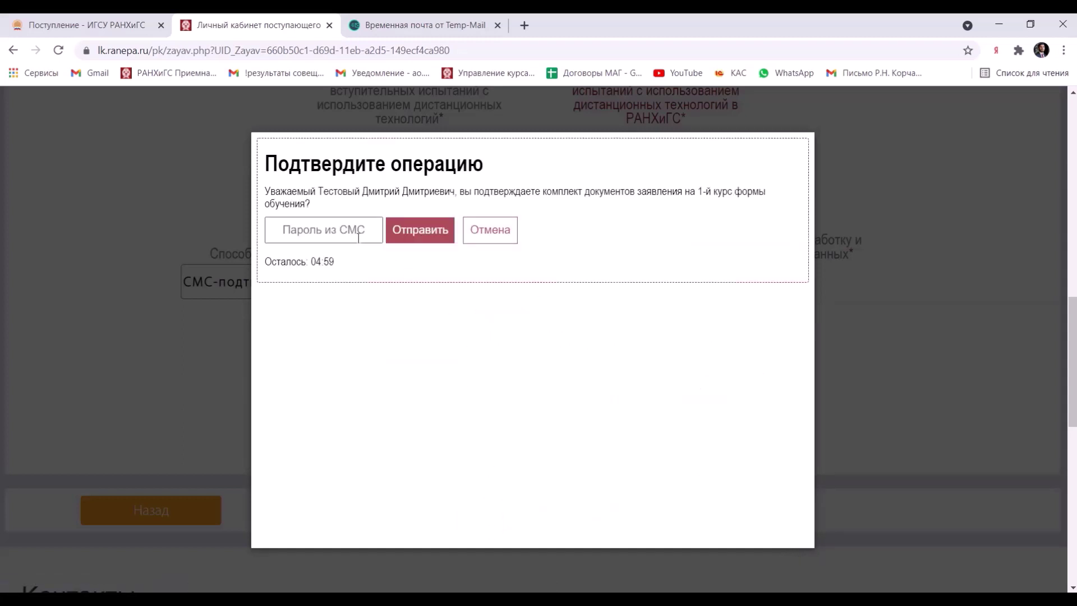
# - Enter the SMS confirmation code and submit it
pyautogui.click(309, 238)
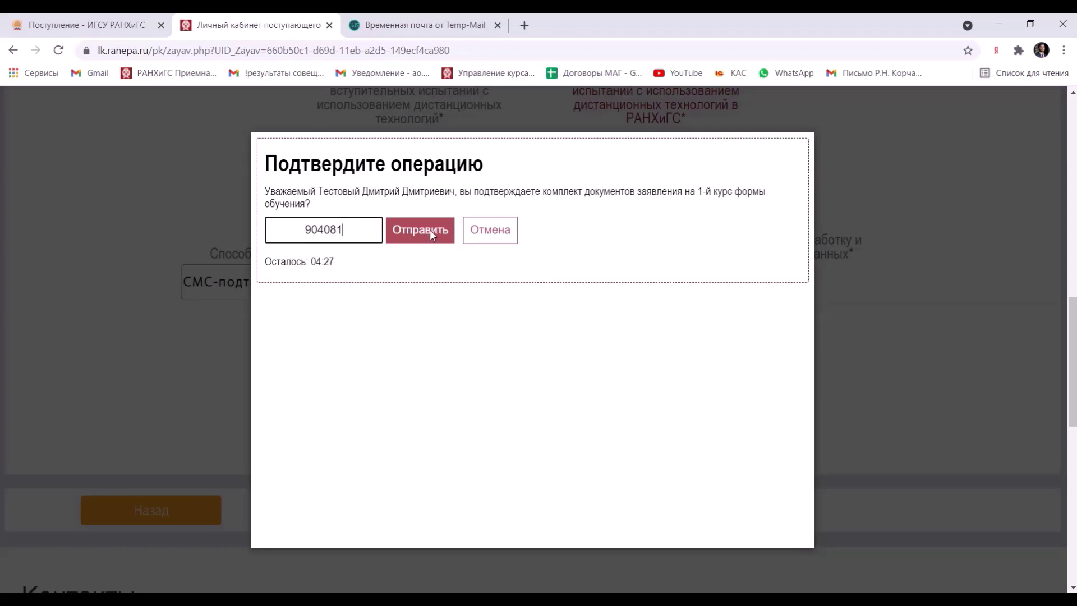
pyautogui.click(430, 230)
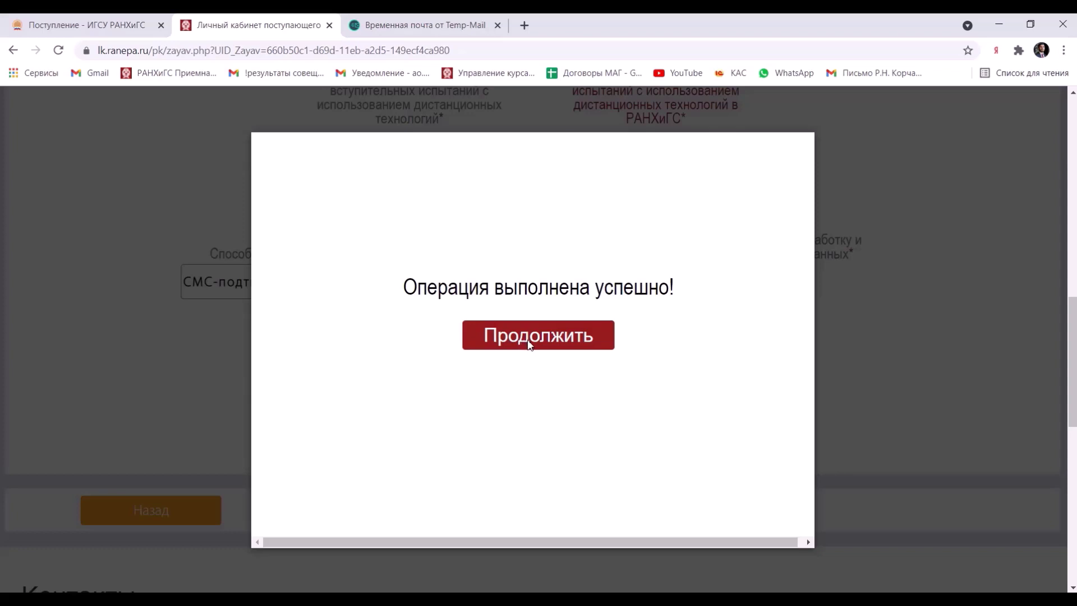
pyautogui.click(550, 339)
pyautogui.scroll(-3, 422, 338)
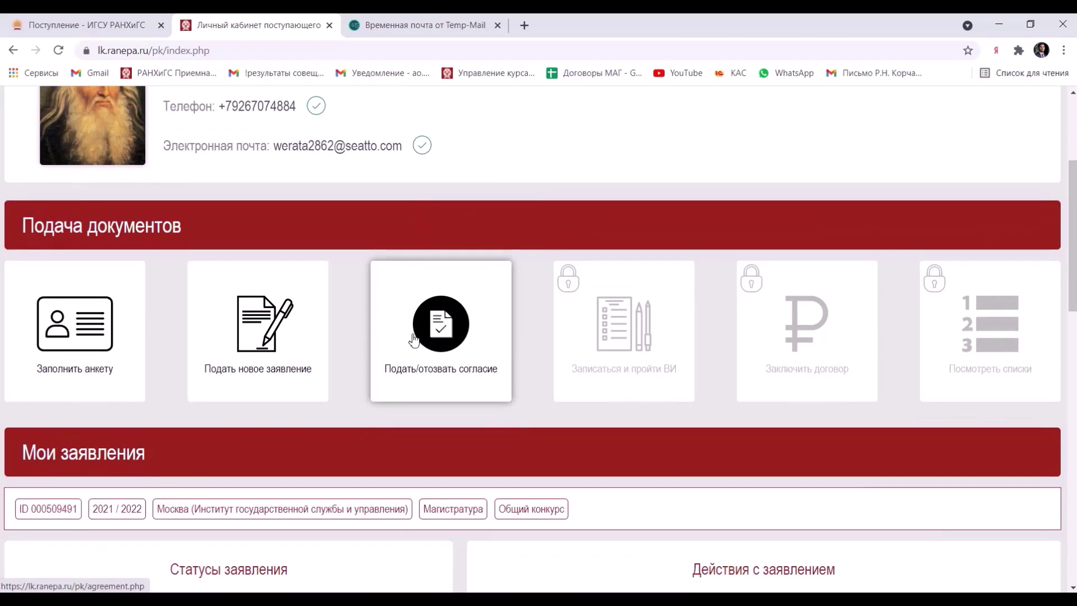
pyautogui.scroll(-3, 414, 340)
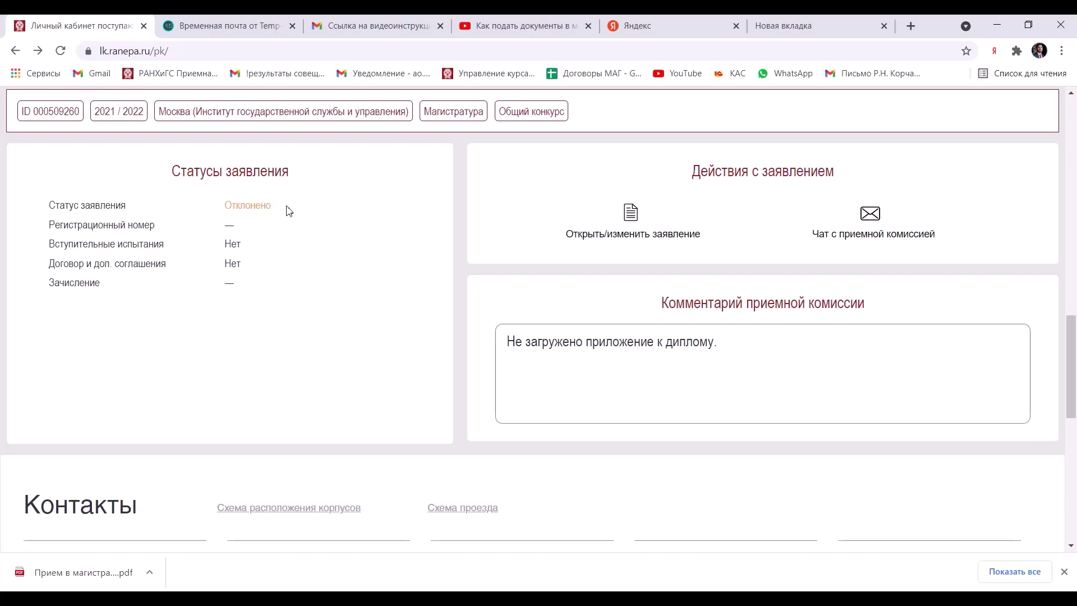
pyautogui.moveTo(286, 207); pyautogui.dragTo(228, 212)
pyautogui.moveTo(728, 344); pyautogui.dragTo(509, 351)
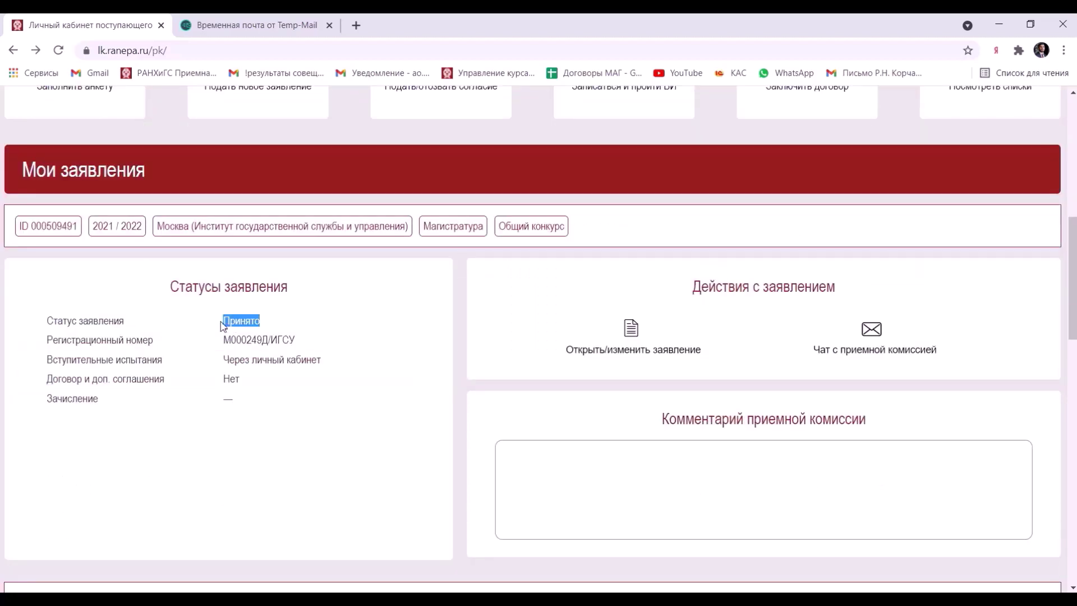
pyautogui.scroll(1, 223, 326)
pyautogui.moveTo(305, 410); pyautogui.dragTo(224, 411)
pyautogui.scroll(1, 224, 415)
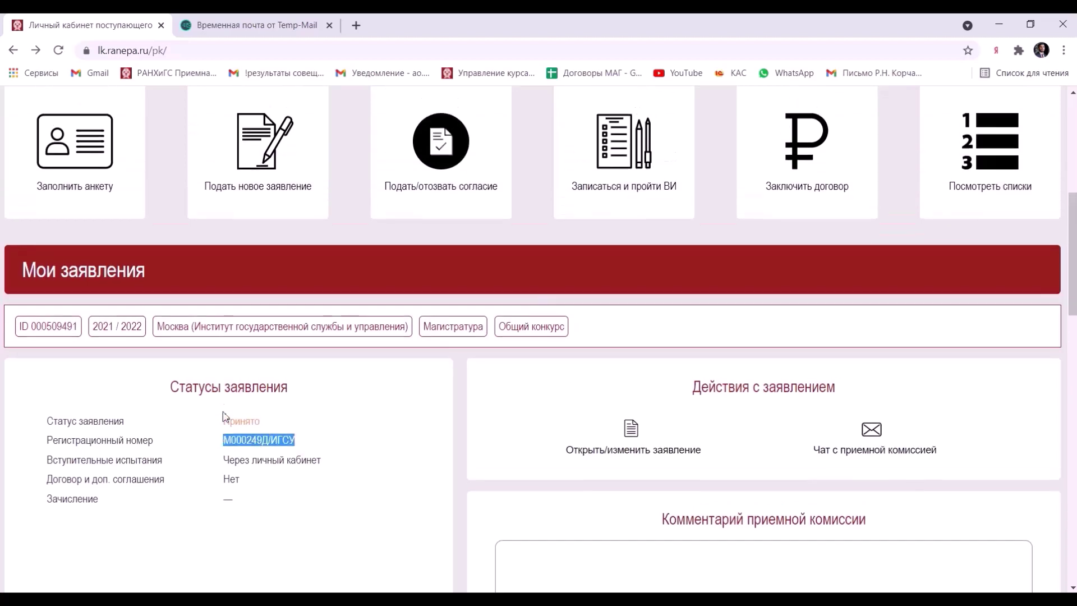
pyautogui.scroll(7, 223, 412)
pyautogui.moveTo(358, 283); pyautogui.dragTo(280, 280)
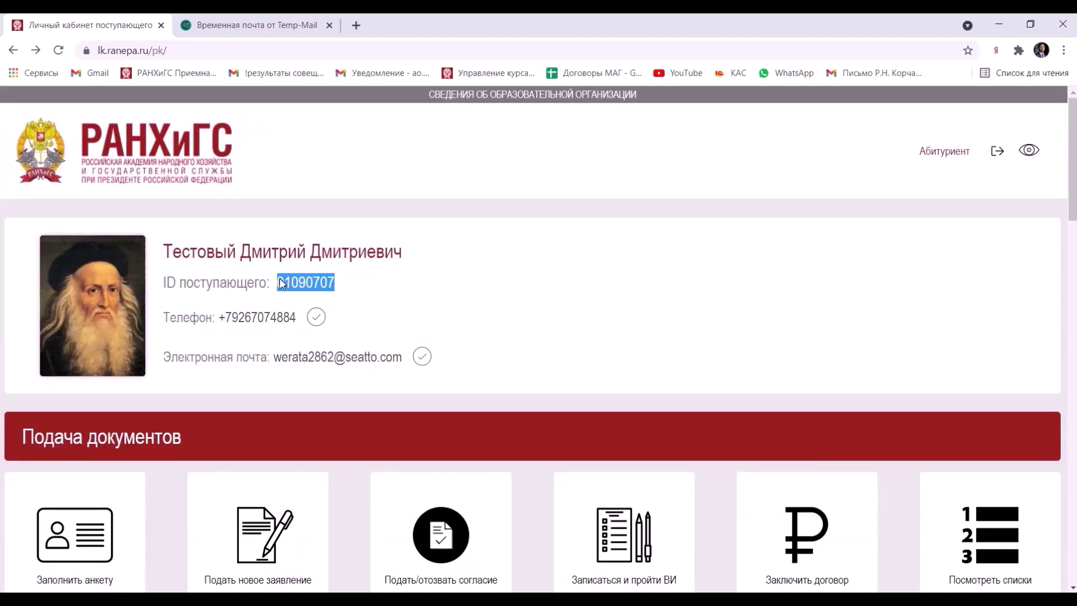
pyautogui.scroll(-10, 280, 280)
pyautogui.scroll(3, 279, 281)
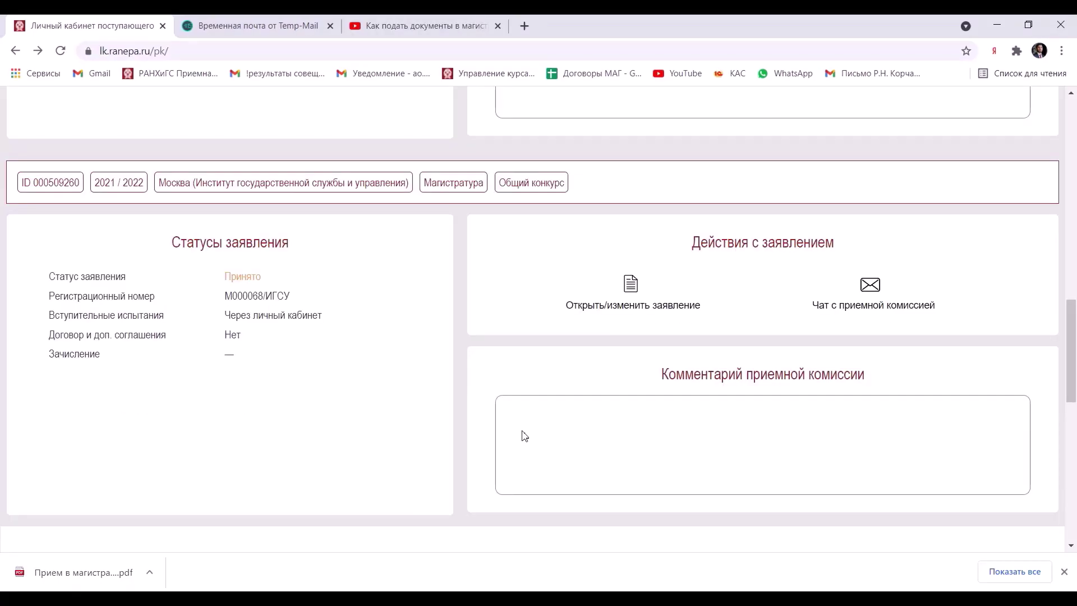
pyautogui.scroll(10, 524, 436)
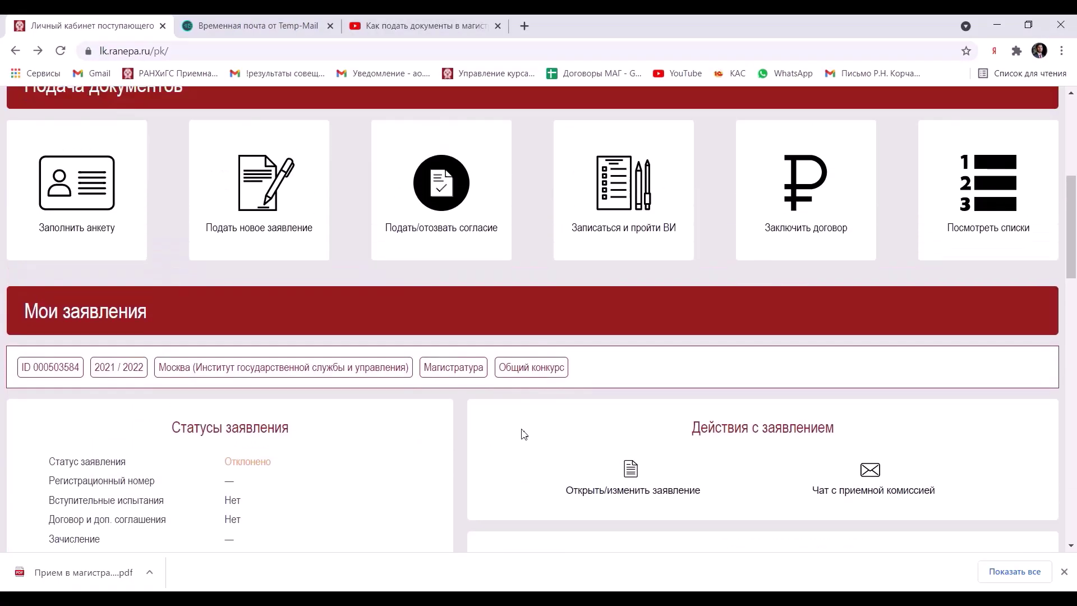
pyautogui.click(621, 204)
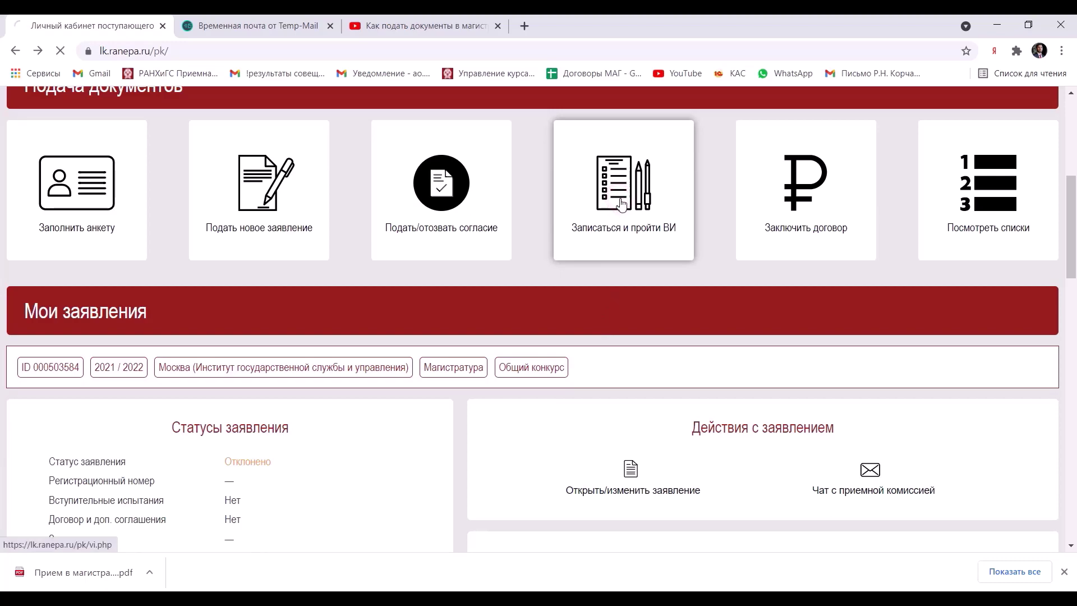
pyautogui.scroll(-4, 292, 342)
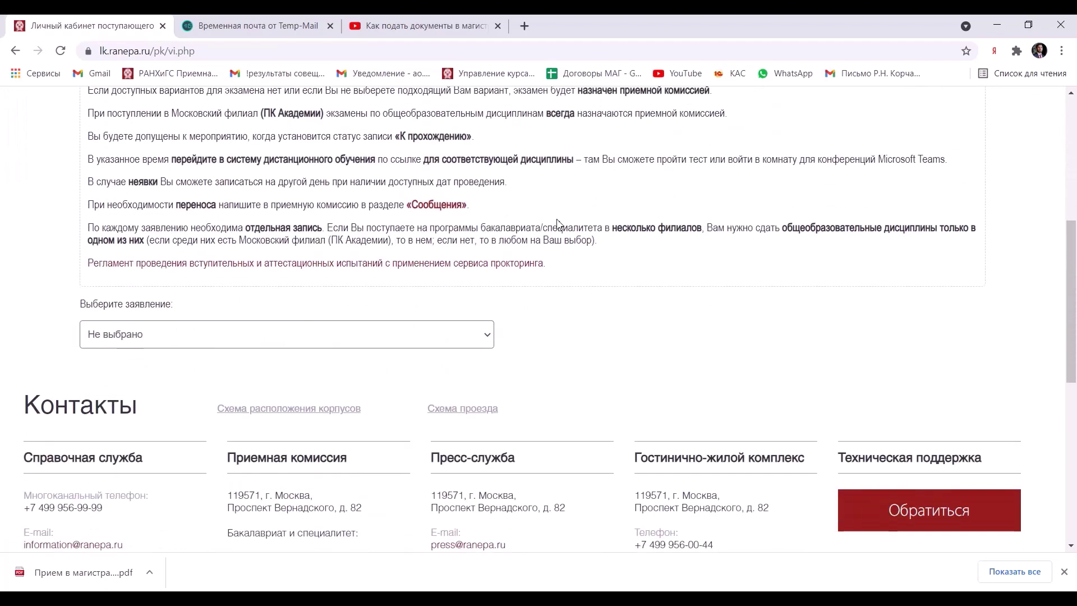
pyautogui.click(291, 334)
pyautogui.click(267, 380)
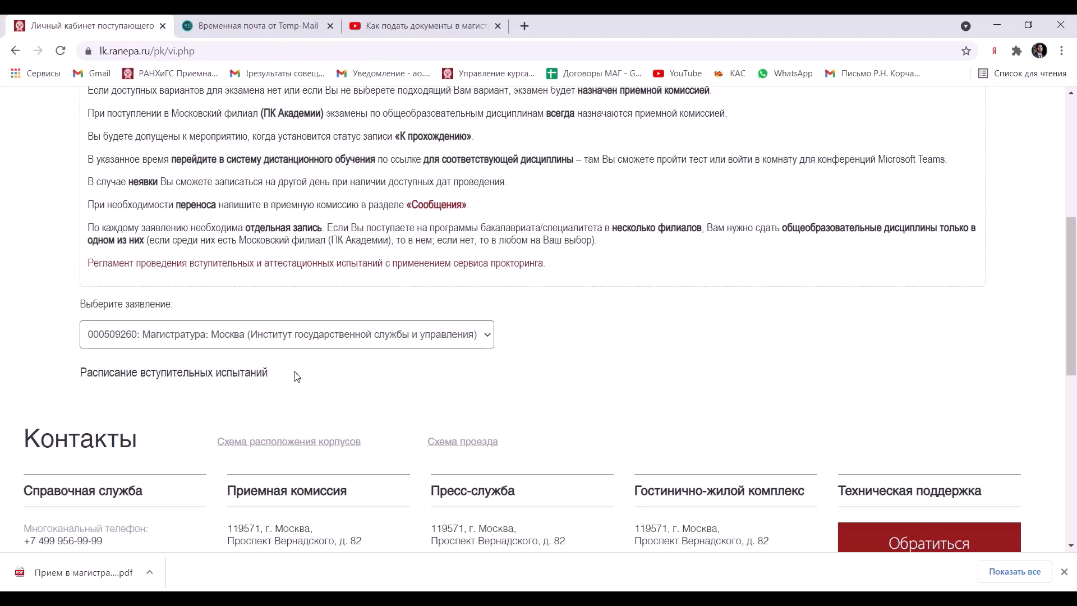
pyautogui.scroll(3, 592, 389)
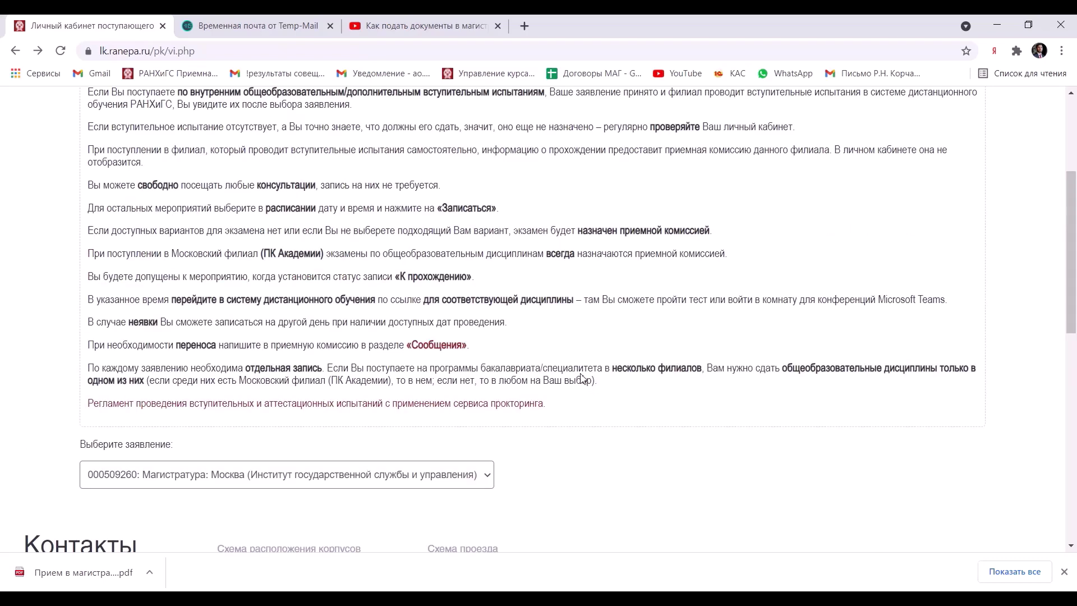
pyautogui.scroll(4, 580, 376)
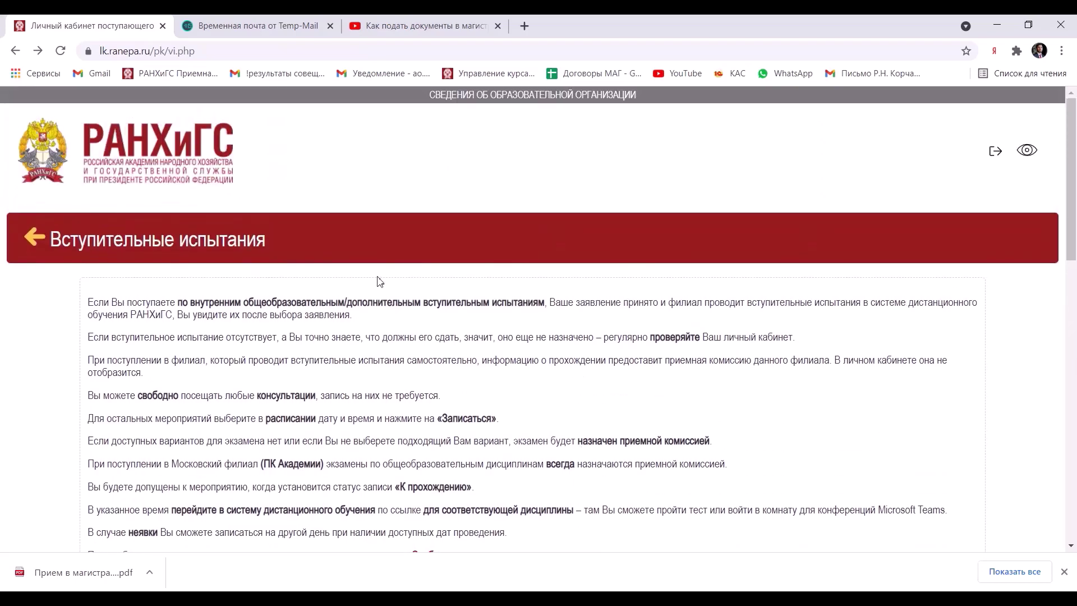
pyautogui.click(35, 240)
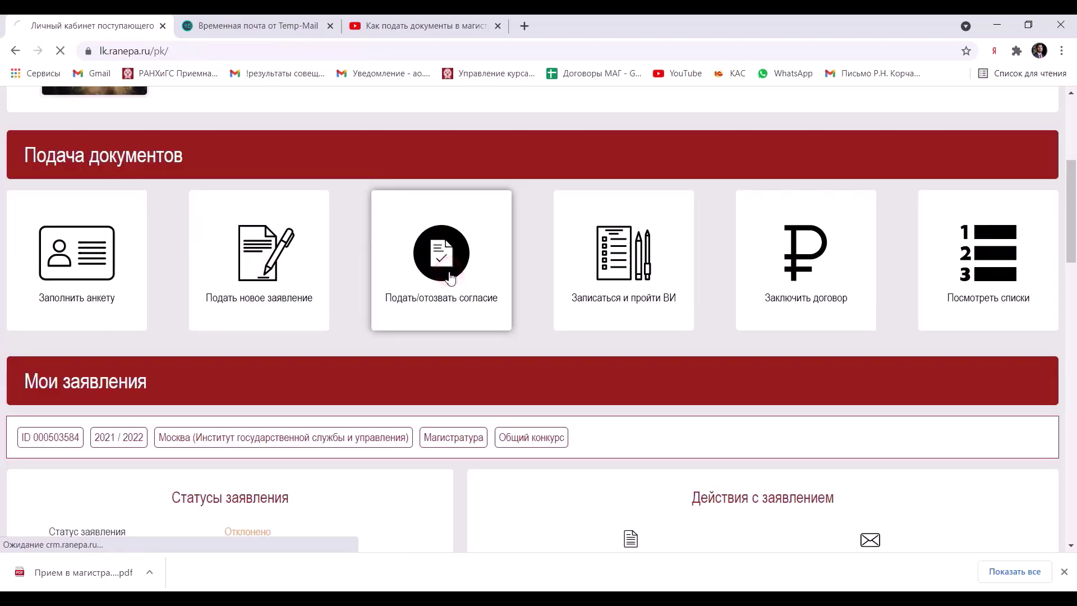
# - Create a new enrollment consent with submission method СМС-подтверждение пакета and save it
pyautogui.click(441, 269)
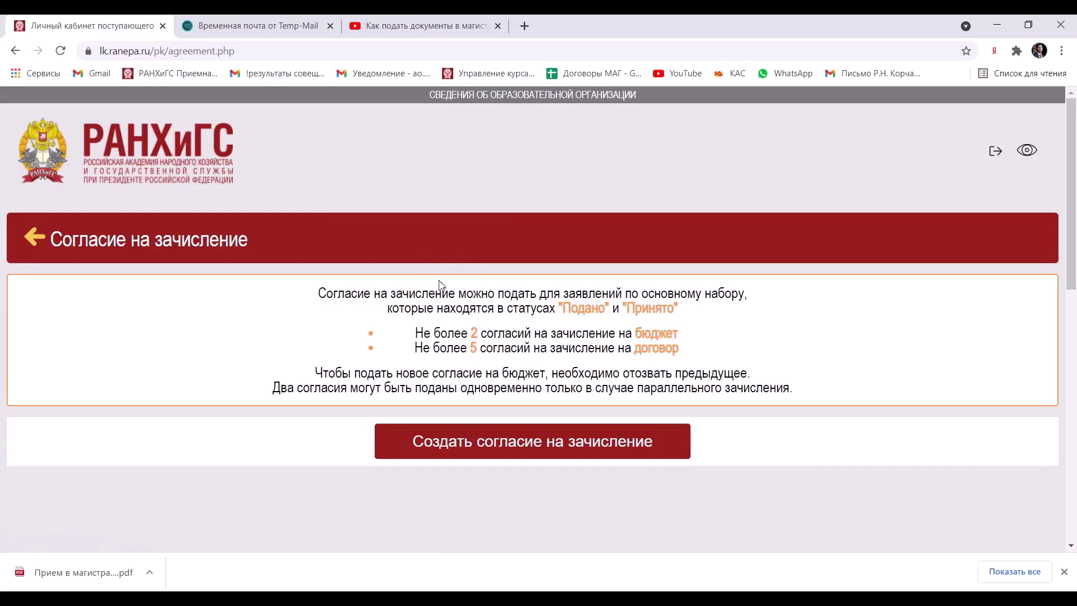
pyautogui.click(543, 443)
pyautogui.scroll(-4, 1012, 362)
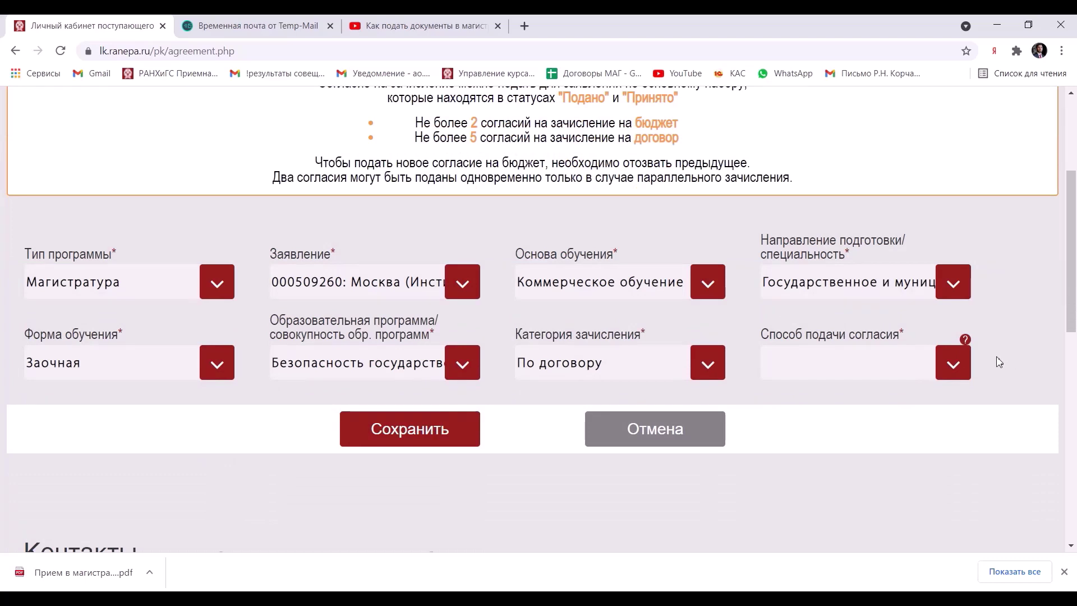
pyautogui.click(953, 363)
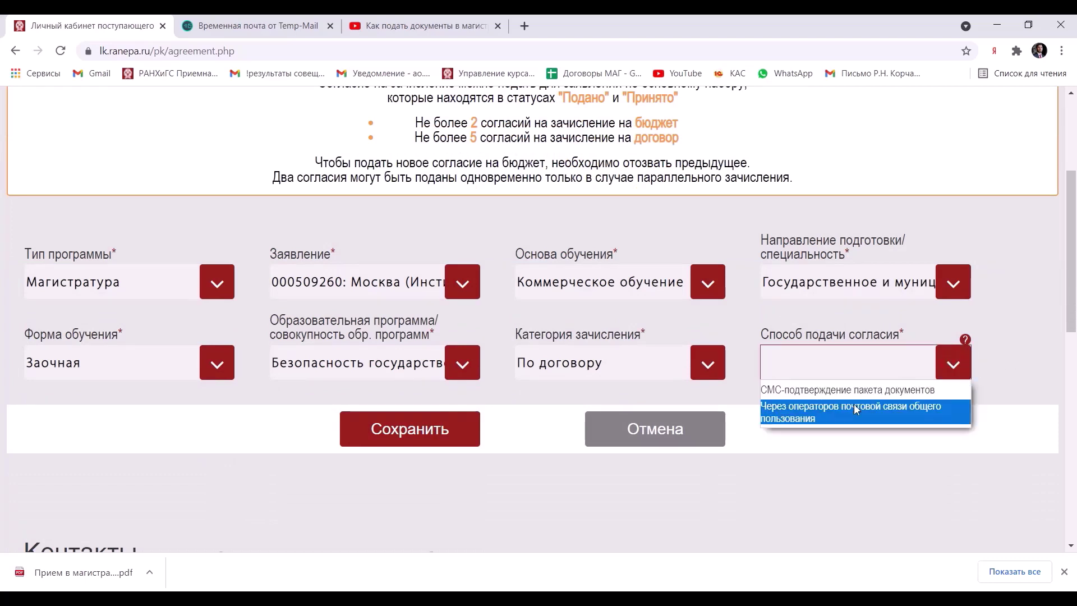
pyautogui.click(868, 391)
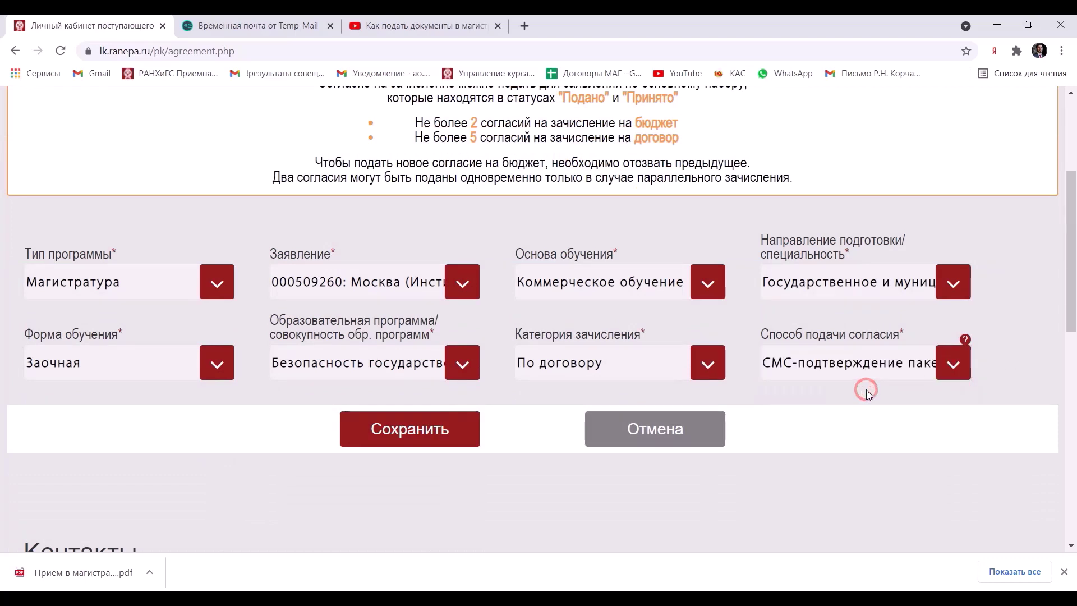
pyautogui.click(412, 432)
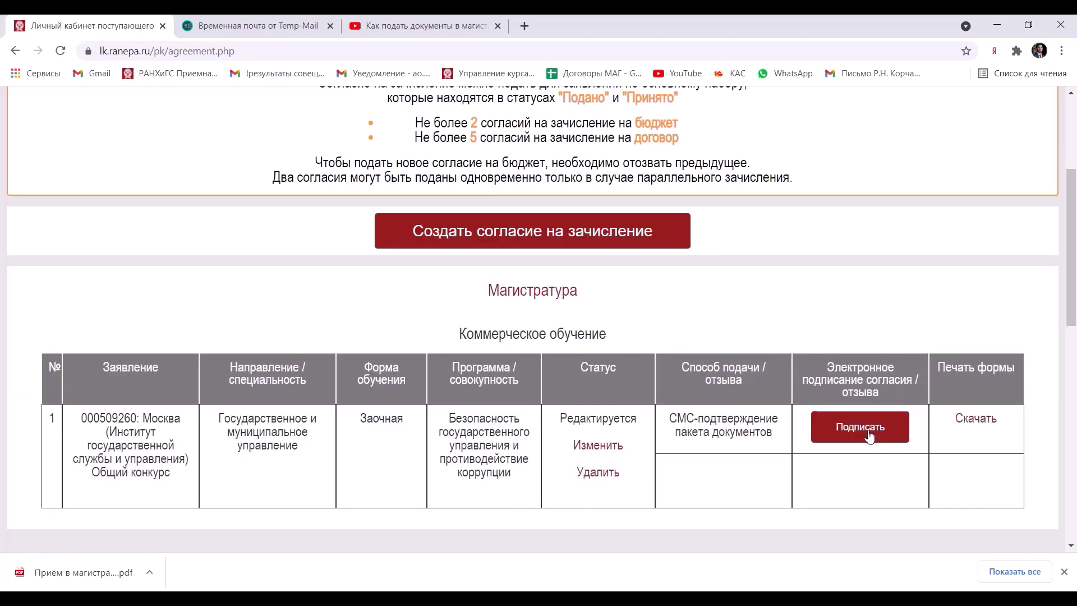
# - Sign the consent and confirm the document, dated 27.06.2021, for SMS verification
pyautogui.click(869, 432)
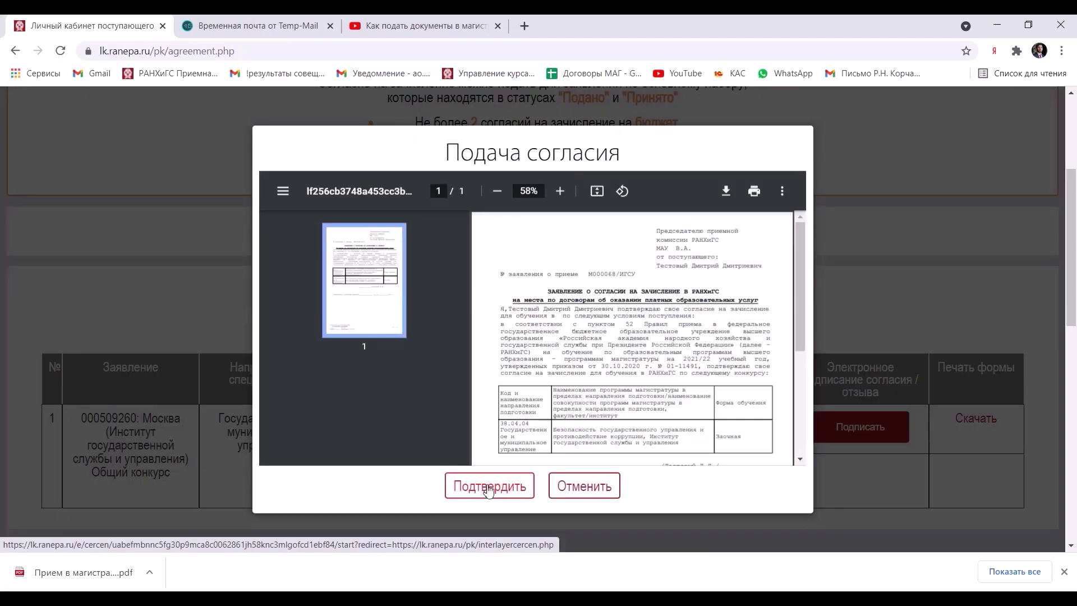
pyautogui.click(488, 488)
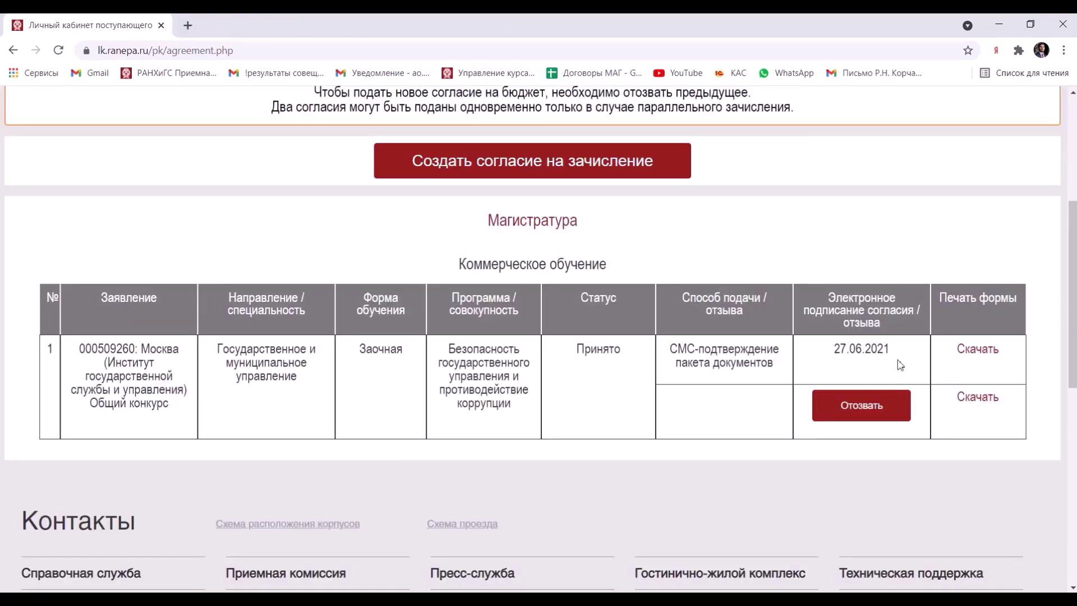
pyautogui.moveTo(906, 353); pyautogui.dragTo(821, 359)
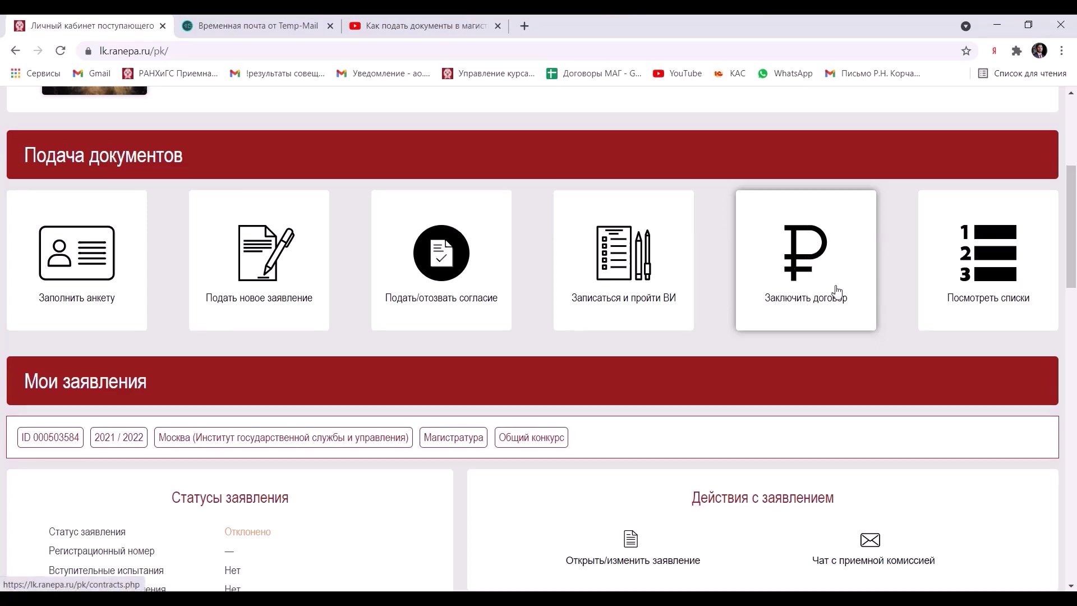
# - Start a contract request for Москва (ИГСУ), Государственное и муниципальное управление, Заочная study
pyautogui.click(809, 272)
pyautogui.click(612, 503)
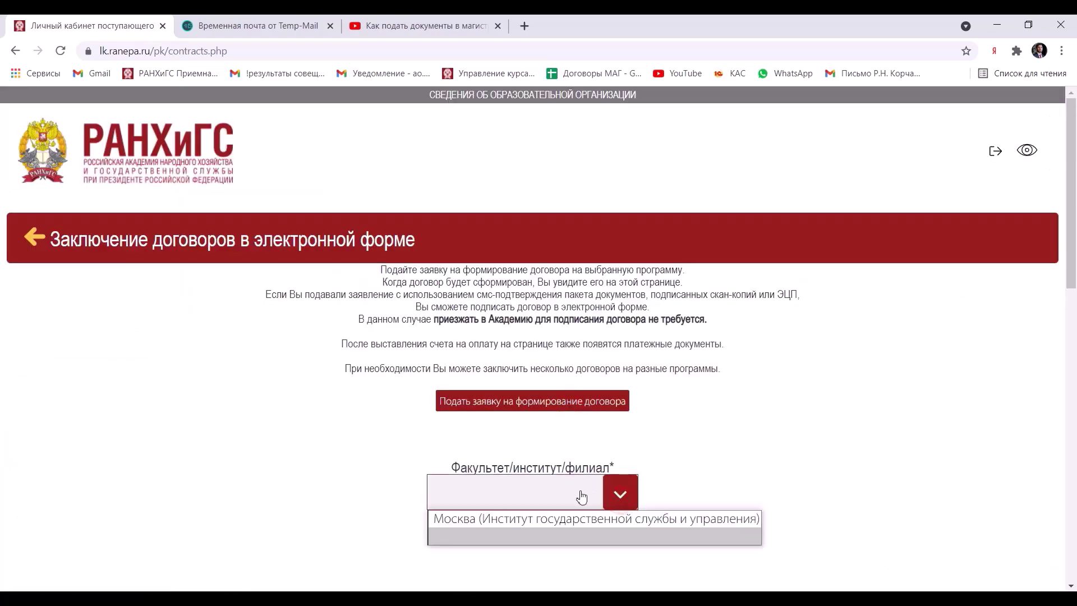
pyautogui.click(561, 518)
pyautogui.scroll(-2, 623, 438)
pyautogui.click(740, 353)
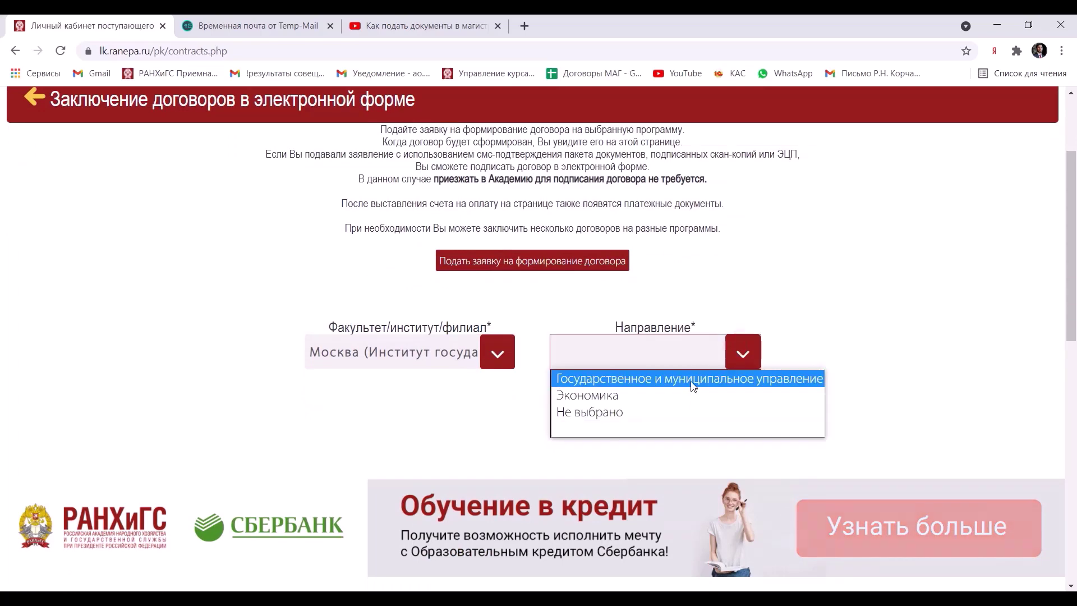
pyautogui.click(691, 378)
pyautogui.click(619, 415)
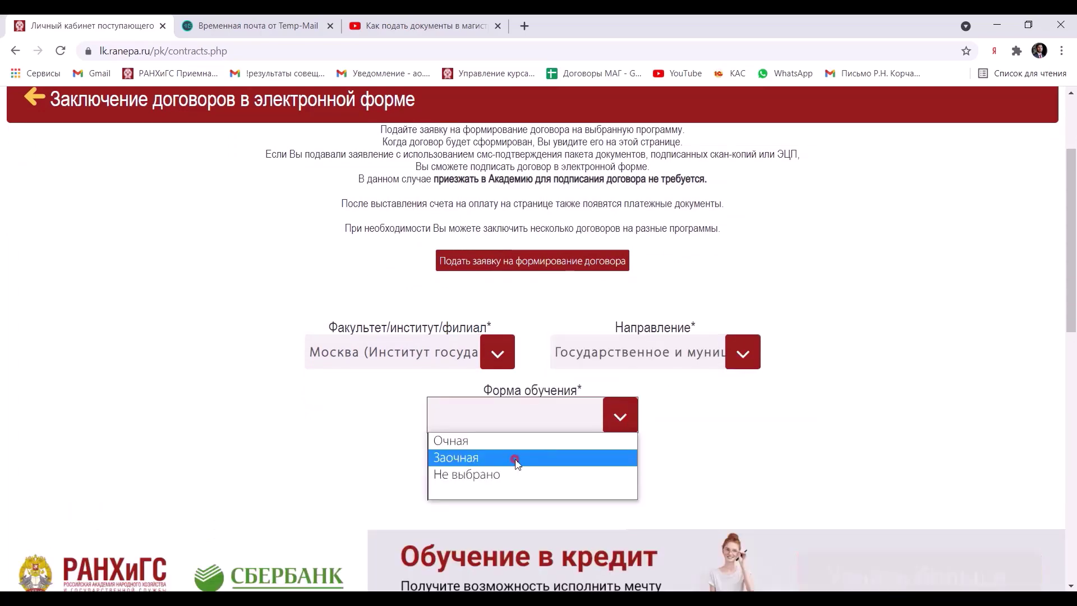
pyautogui.click(517, 457)
pyautogui.scroll(-3, 743, 271)
# - Set both programme fields to Антикризисное управление and the payer to Иное лицо
pyautogui.click(742, 274)
pyautogui.click(671, 299)
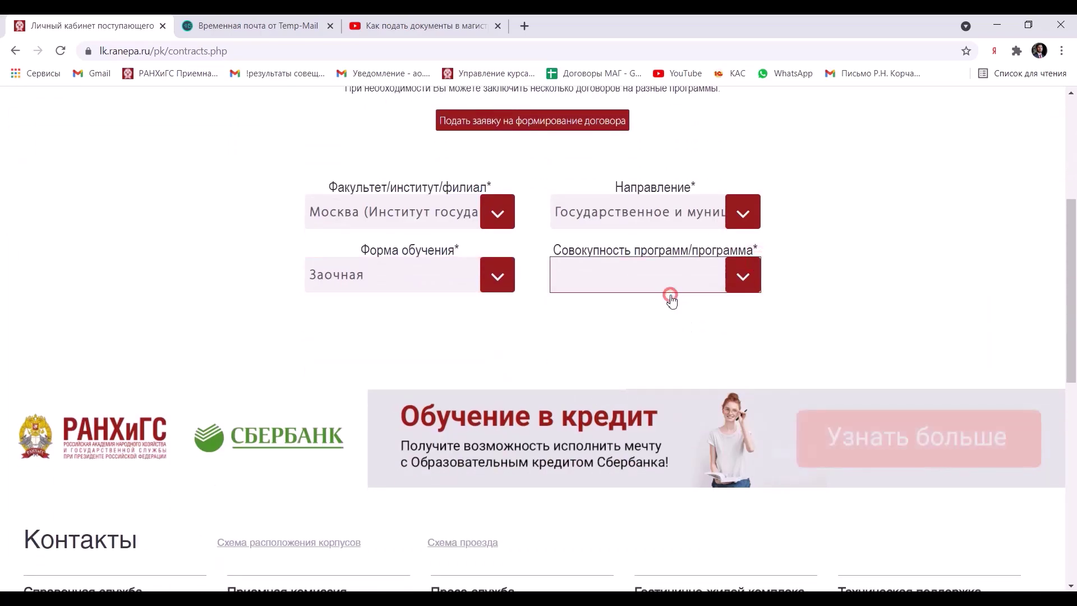
pyautogui.click(506, 366)
pyautogui.click(458, 382)
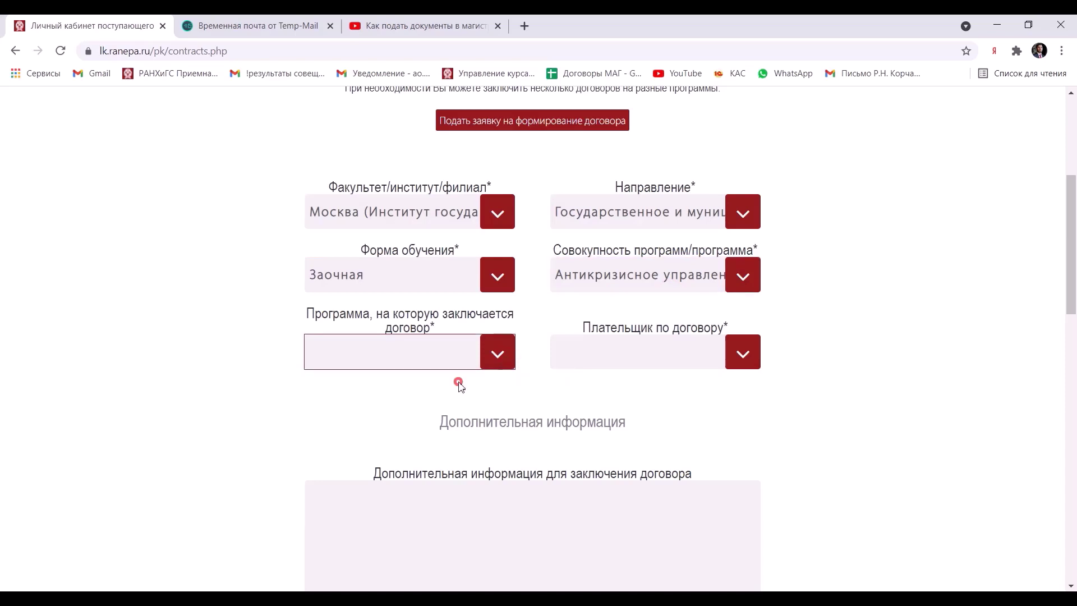
pyautogui.scroll(-3, 463, 389)
pyautogui.click(743, 214)
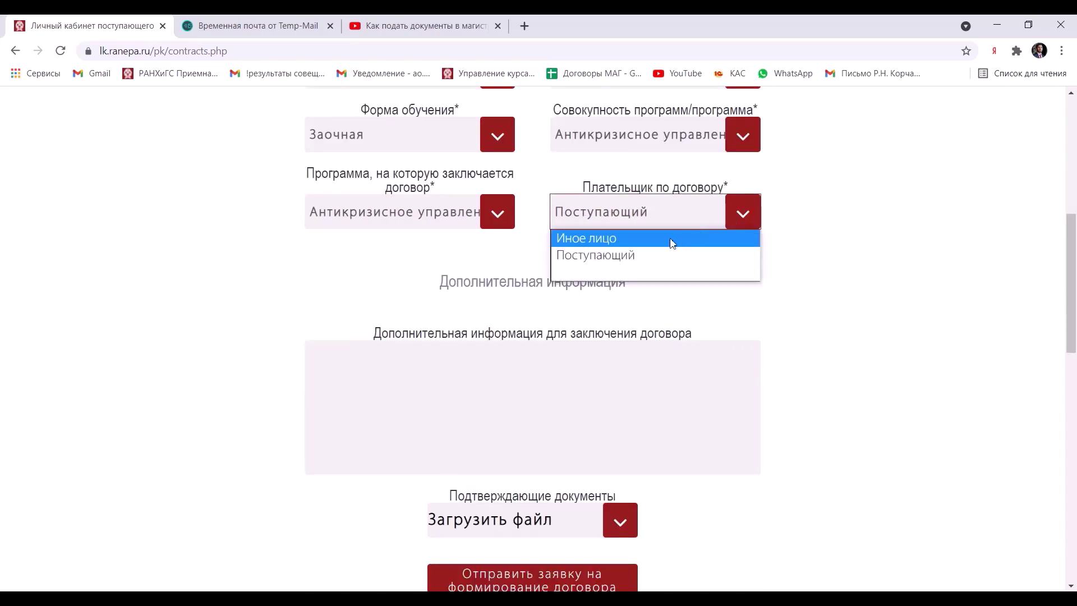
pyautogui.click(610, 241)
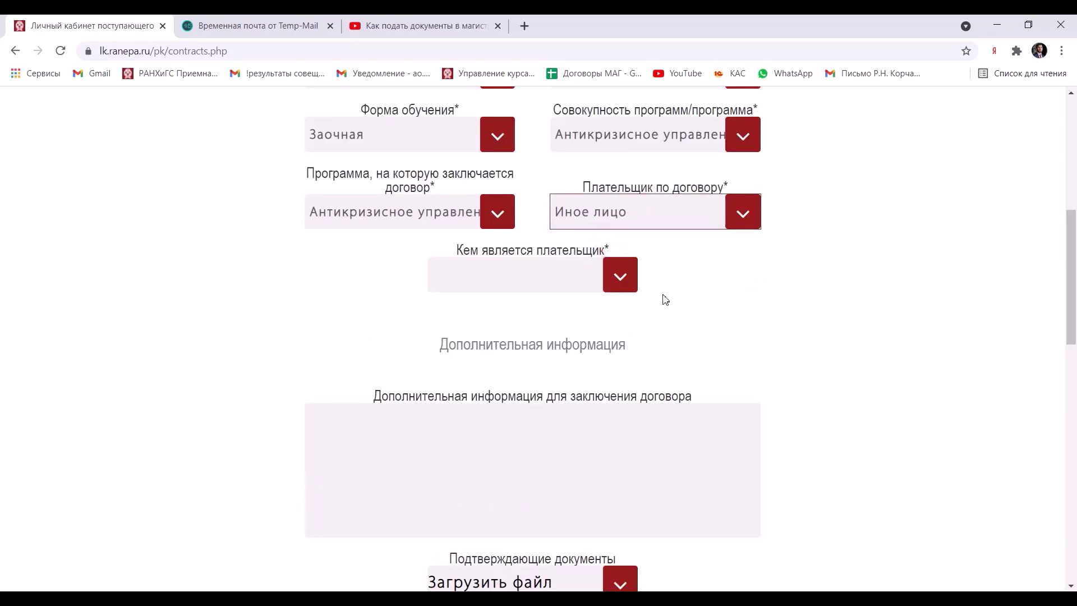
pyautogui.scroll(-1, 665, 300)
pyautogui.click(625, 208)
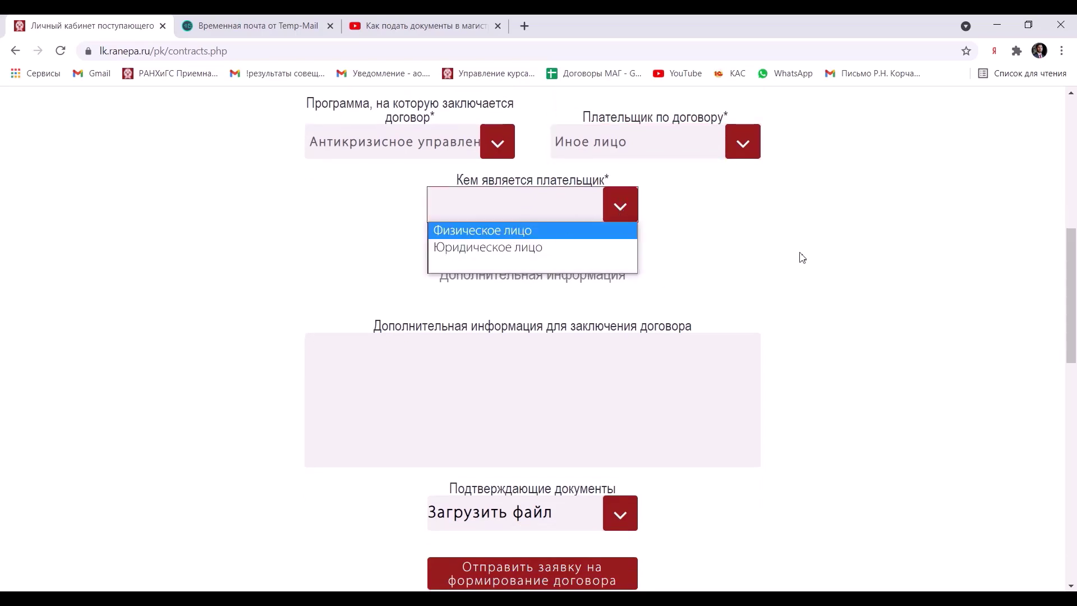